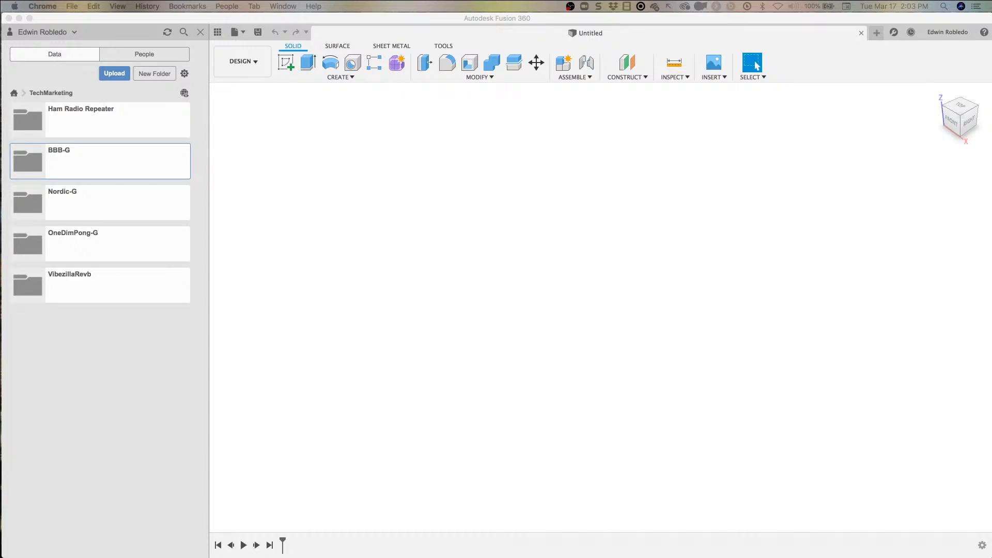
key("F11")
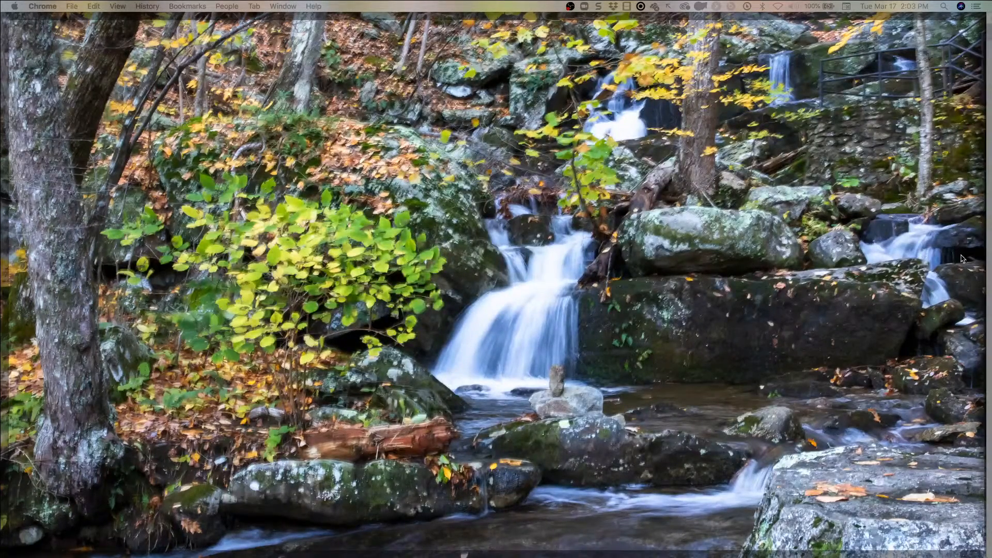
key("F11")
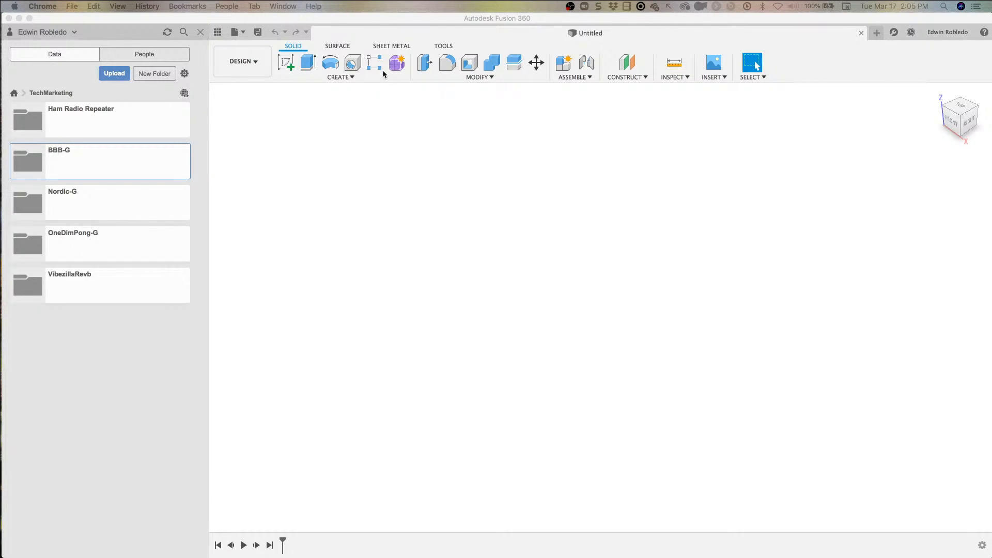
Step: Open the nordic electronics design from the Nordic-G folder, declining to load the latest version of the linked 3D PCB
left_click(76, 211)
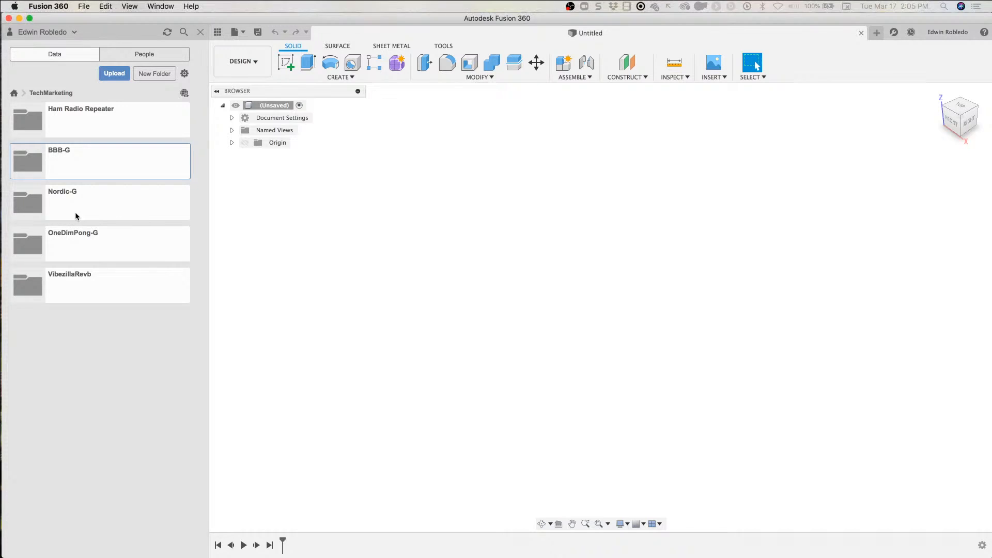
double_click(76, 212)
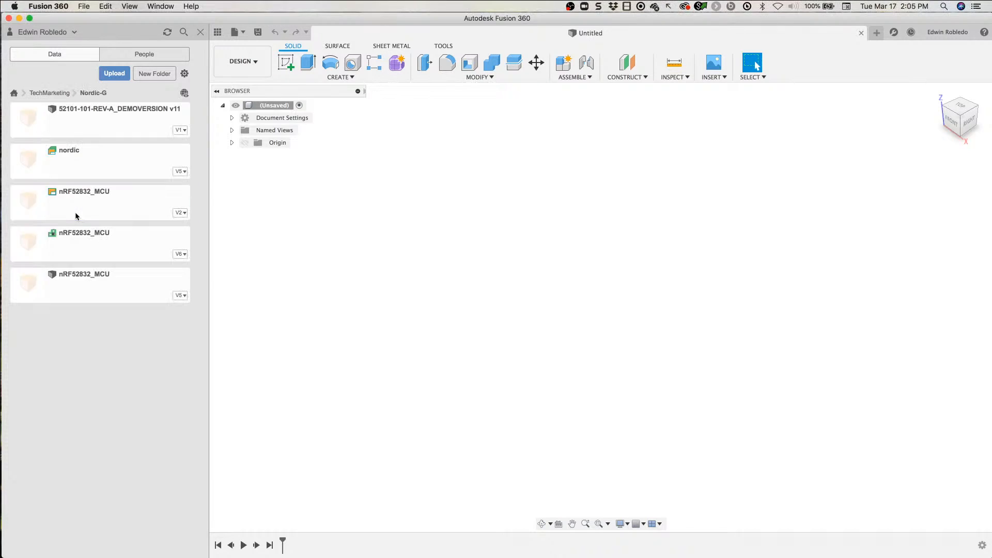
double_click(79, 166)
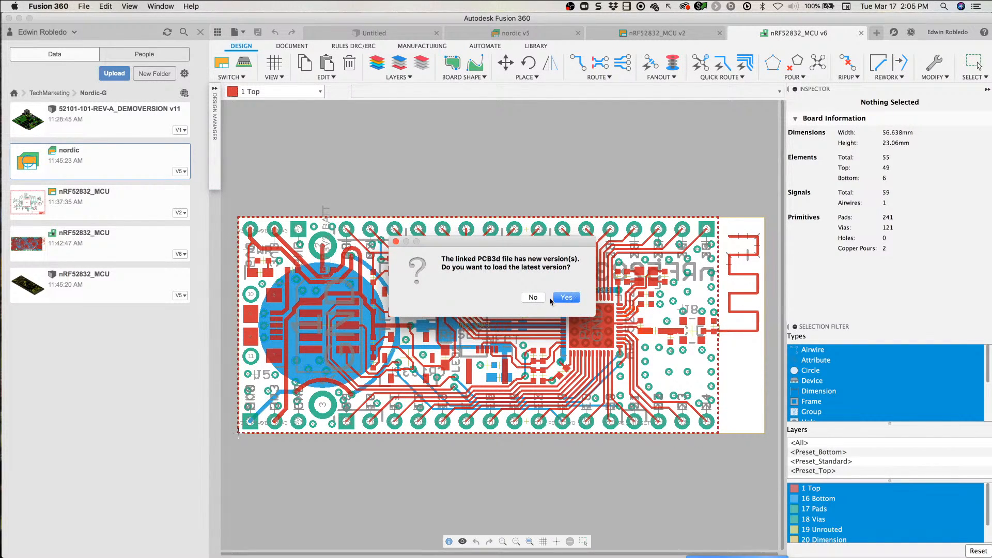
left_click(532, 298)
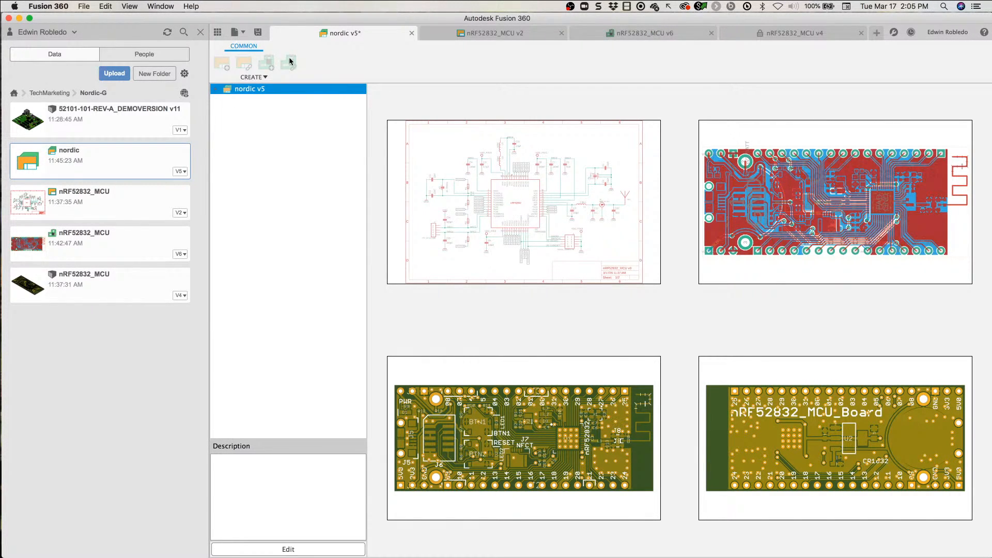
Step: Glance at the nRF52832_MCU schematic and save the nordic design with the version description "User Saved"
left_click(513, 33)
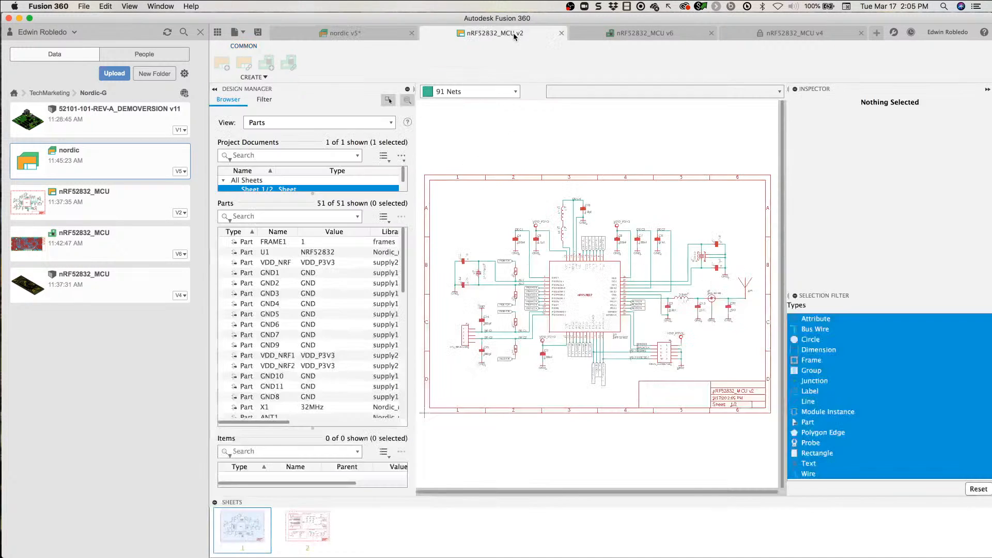
left_click(367, 35)
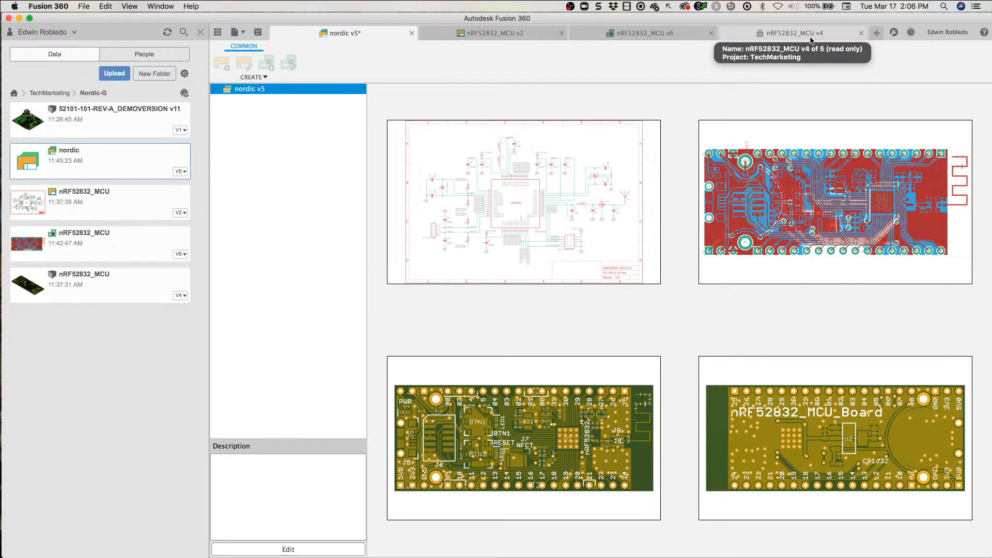
left_click(258, 32)
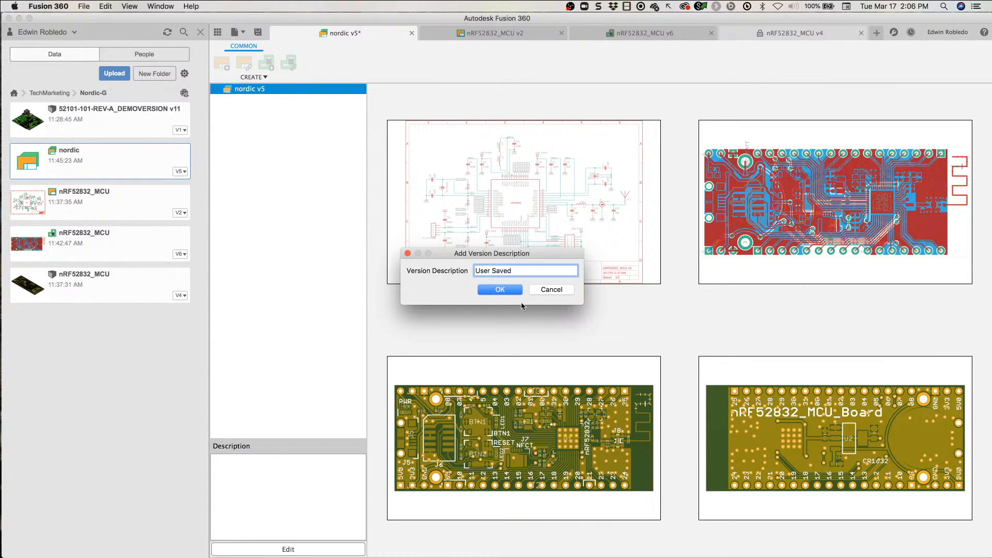
left_click(512, 291)
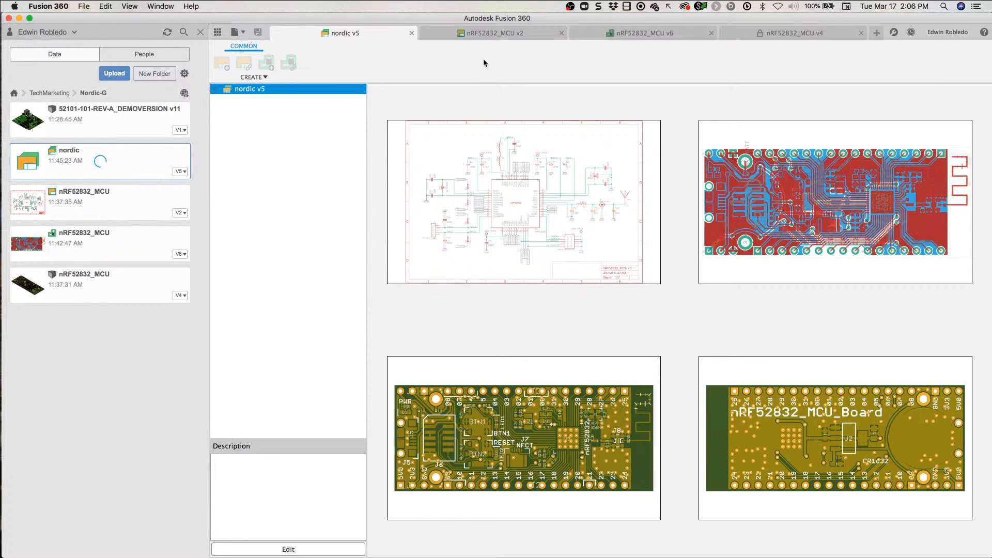
Step: Display the nRF52832_MCU schematic and hide the project data panel
left_click(488, 36)
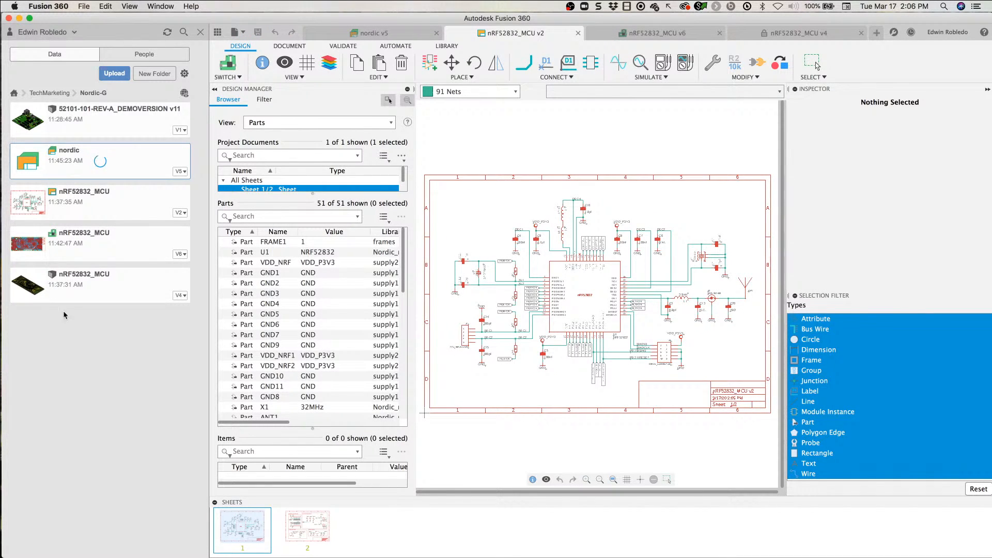
left_click(200, 33)
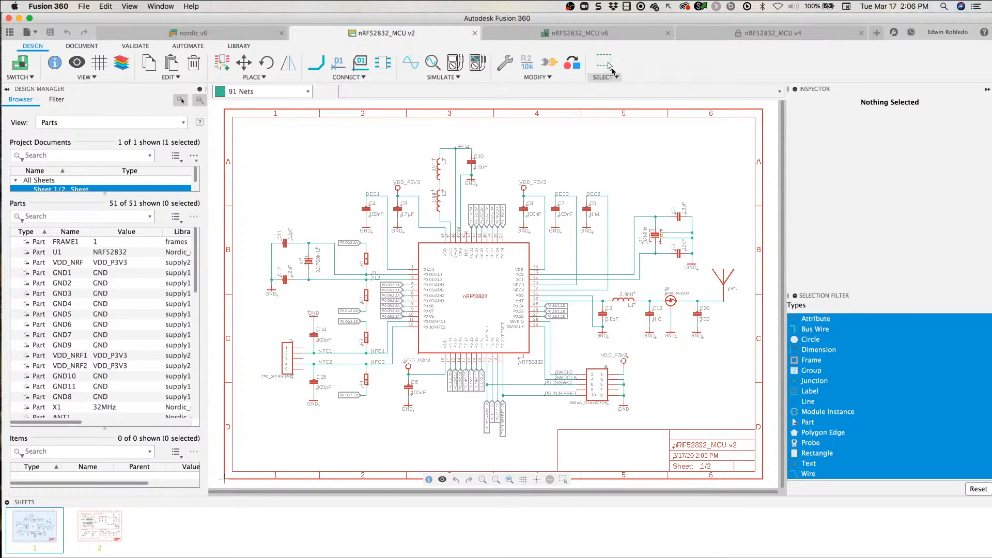
Step: Review the nRF52832_MCU board's DRC rules for layers, clearance, distance and sizes, and leave without running the check
left_click(607, 34)
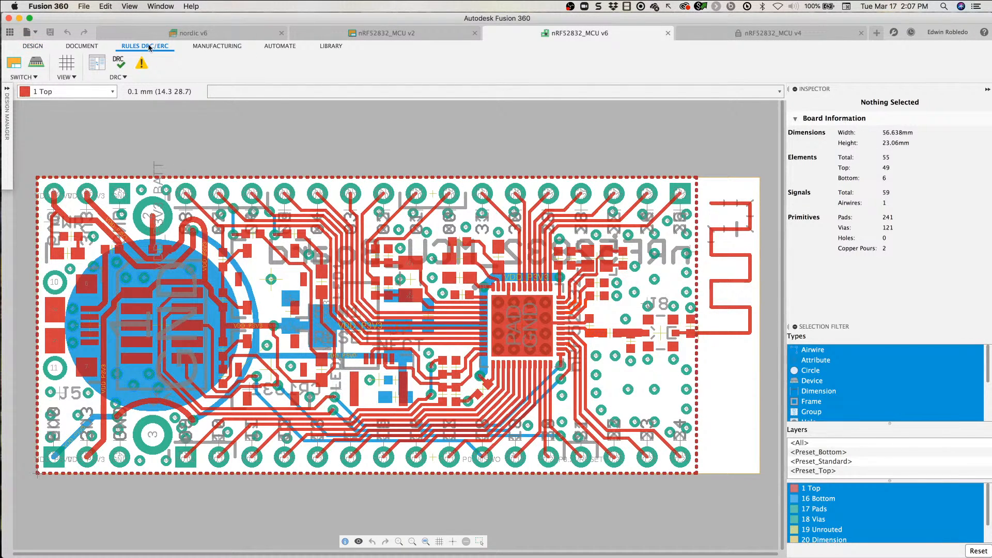
left_click(120, 64)
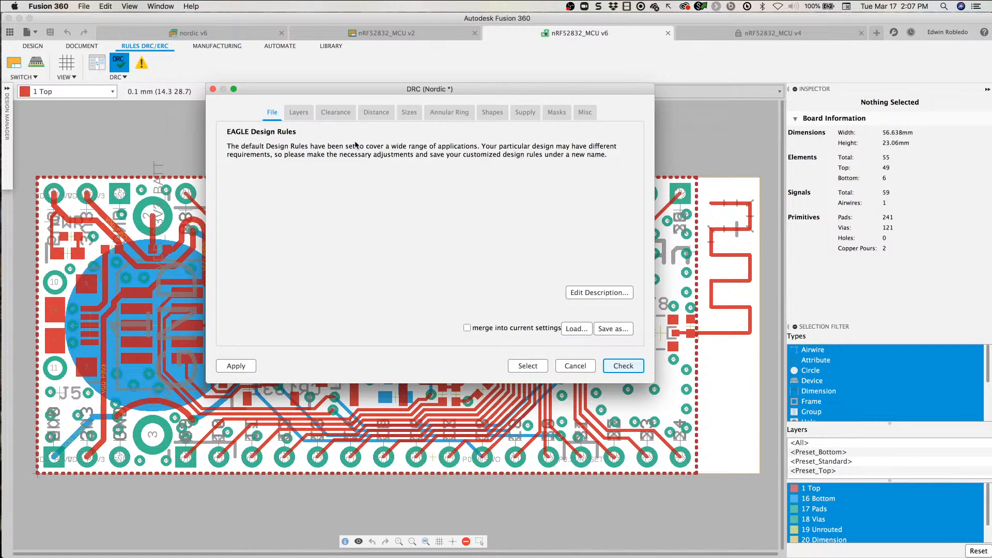
left_click_drag(322, 88, 300, 88)
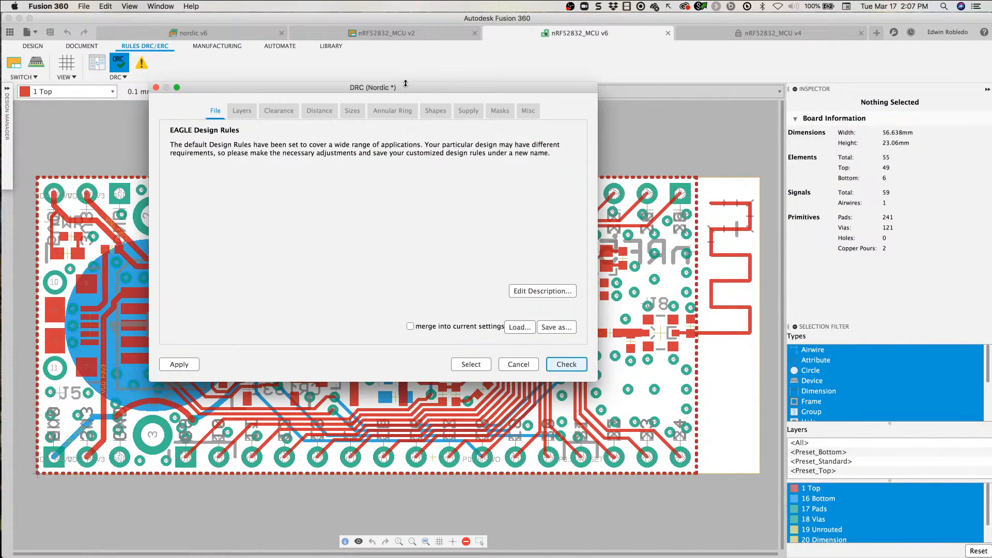
left_click_drag(405, 83, 411, 76)
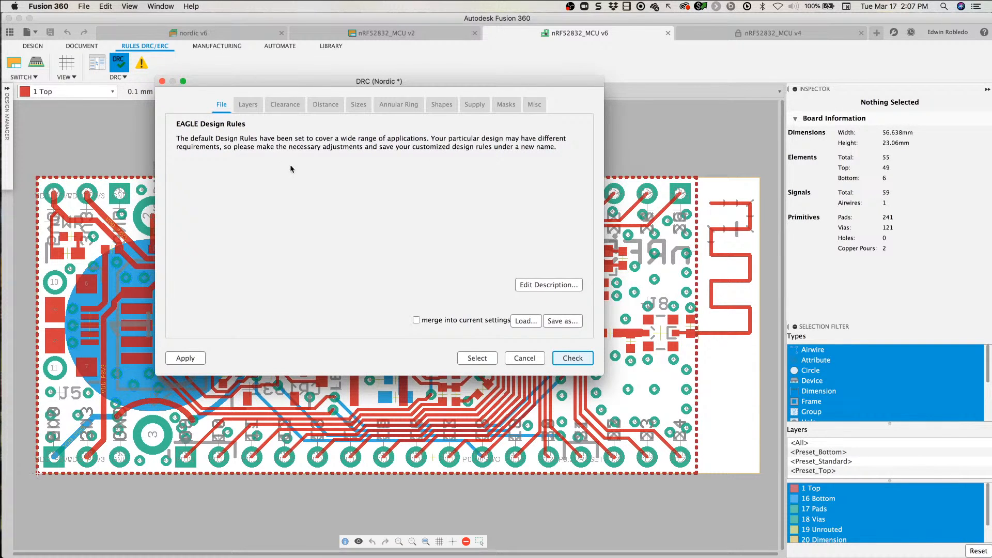
left_click(248, 105)
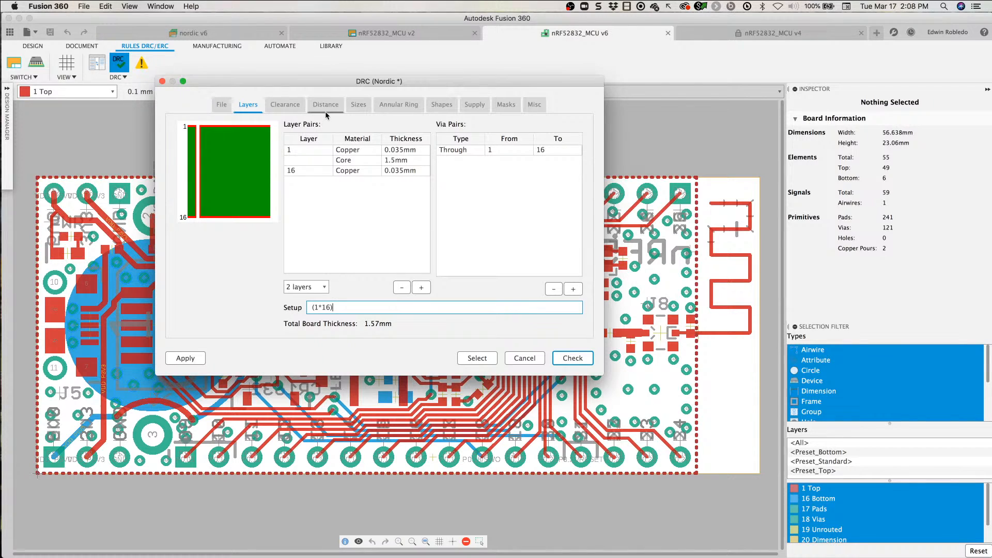
left_click(278, 106)
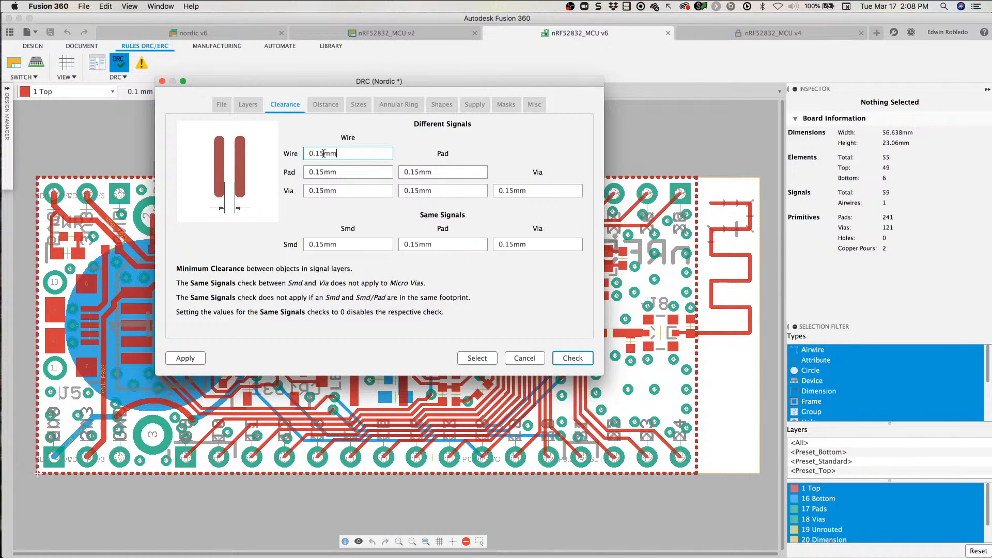
left_click(326, 105)
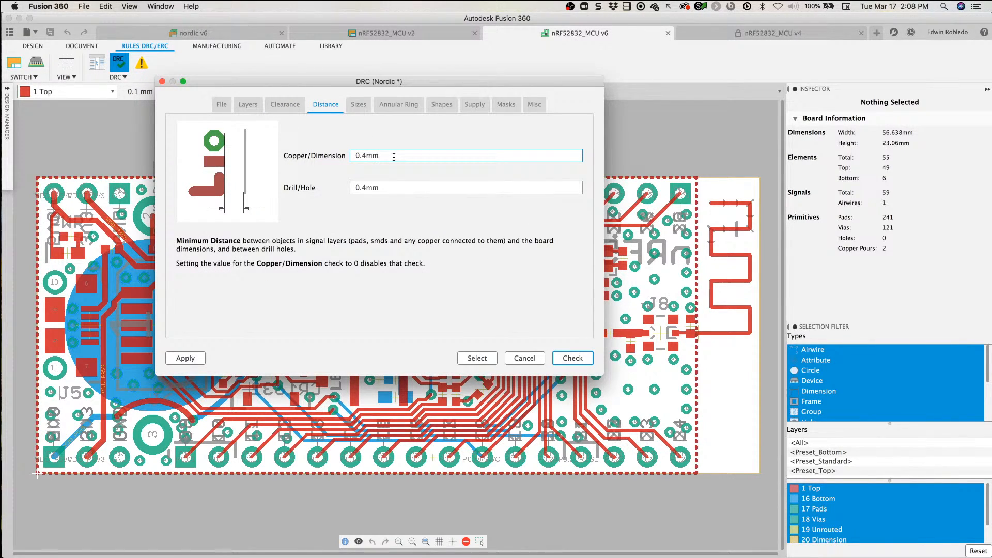
left_click(394, 191)
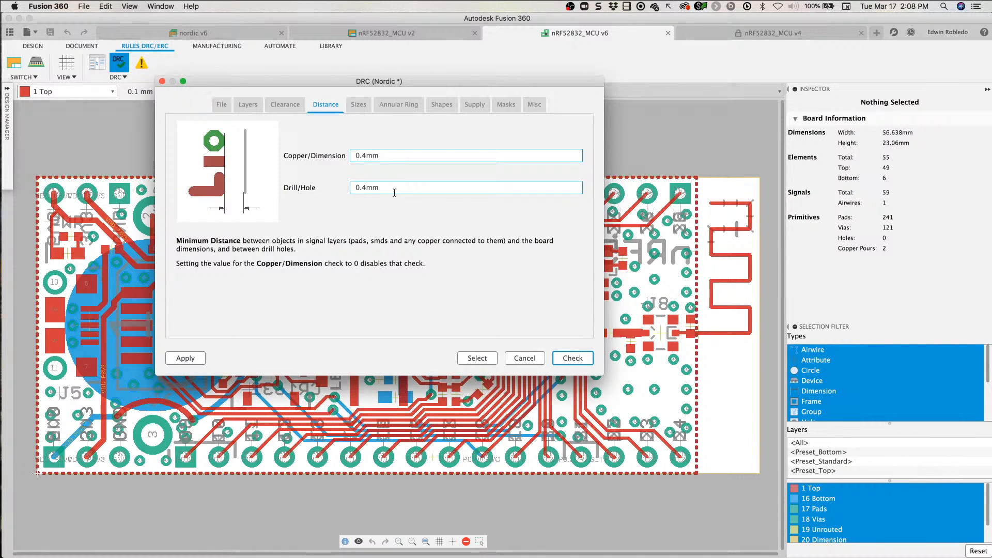
left_click(354, 105)
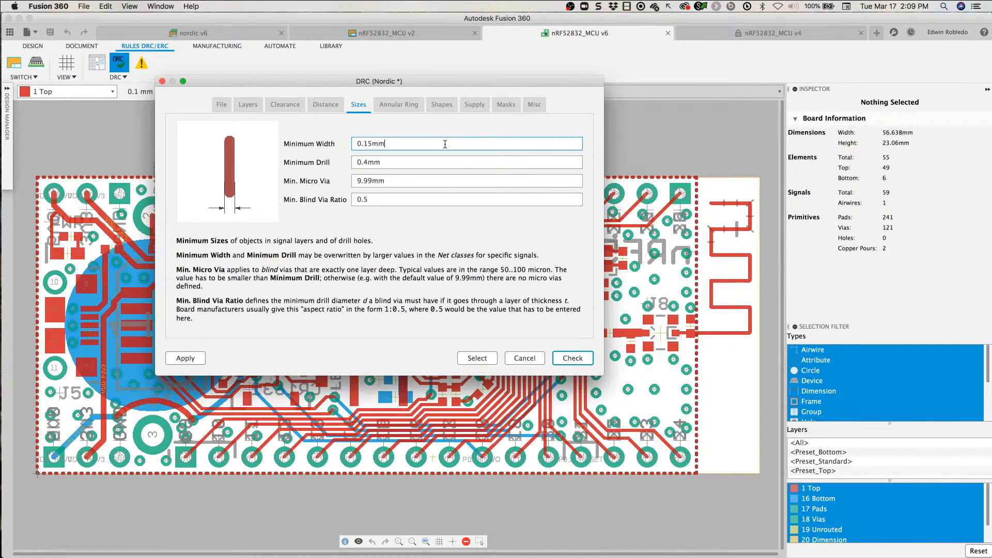
left_click(528, 361)
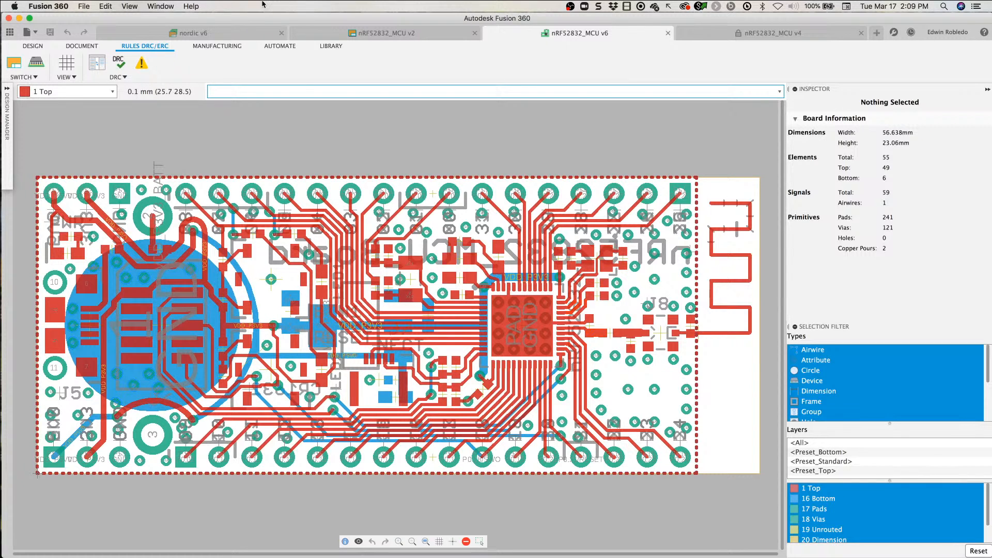
Step: Show only the Top, Pads and Vias layers on the board and fill the copper pours
left_click(32, 46)
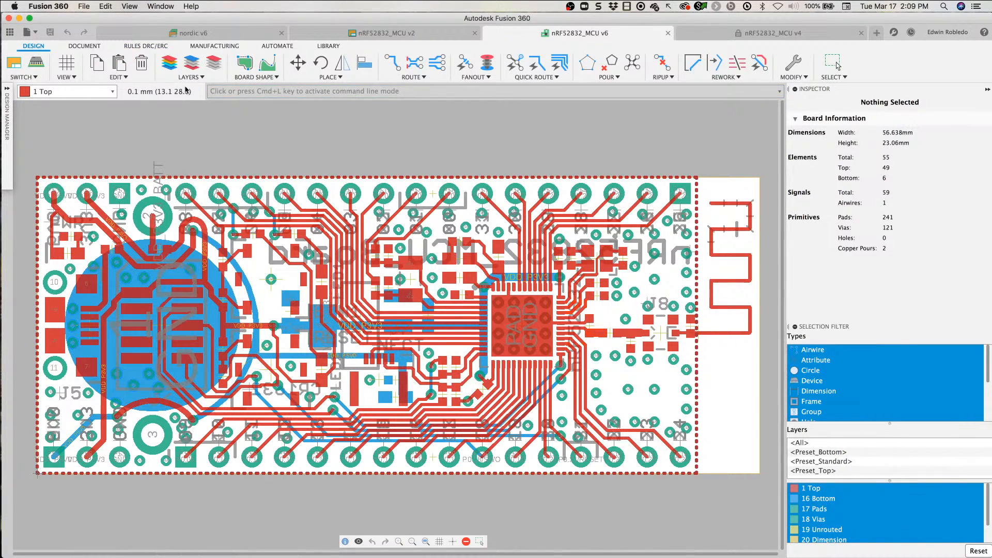
left_click(168, 63)
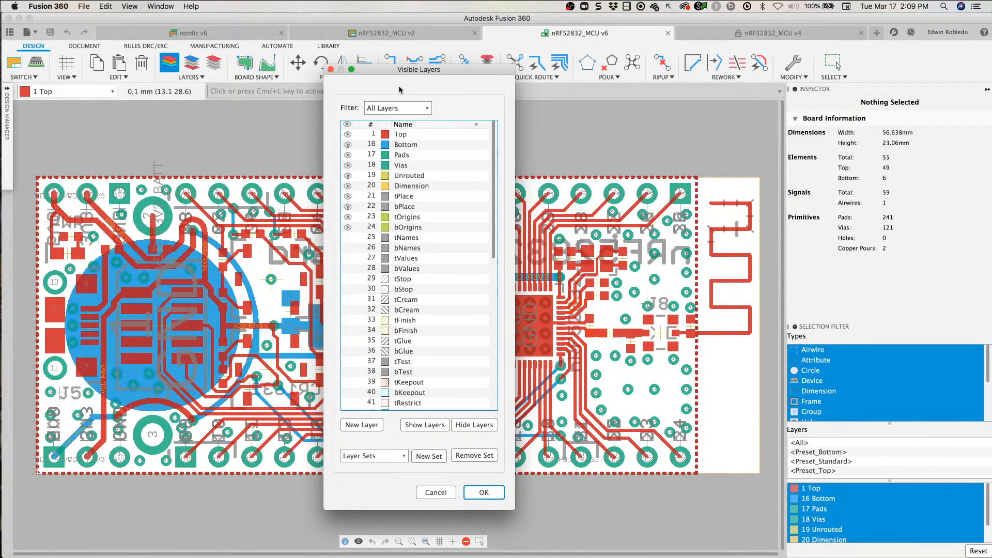
left_click_drag(398, 71, 482, 72)
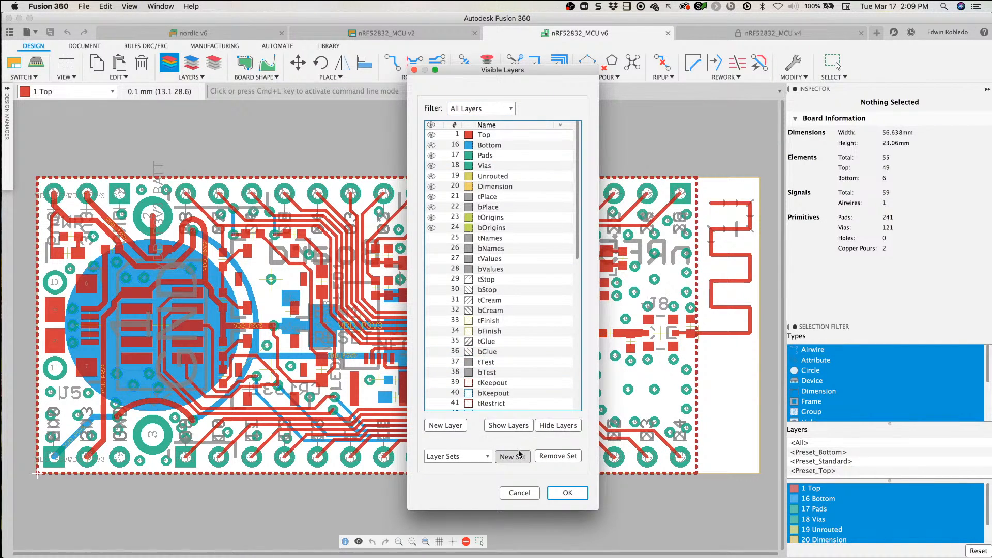
left_click(556, 427)
left_click(432, 135)
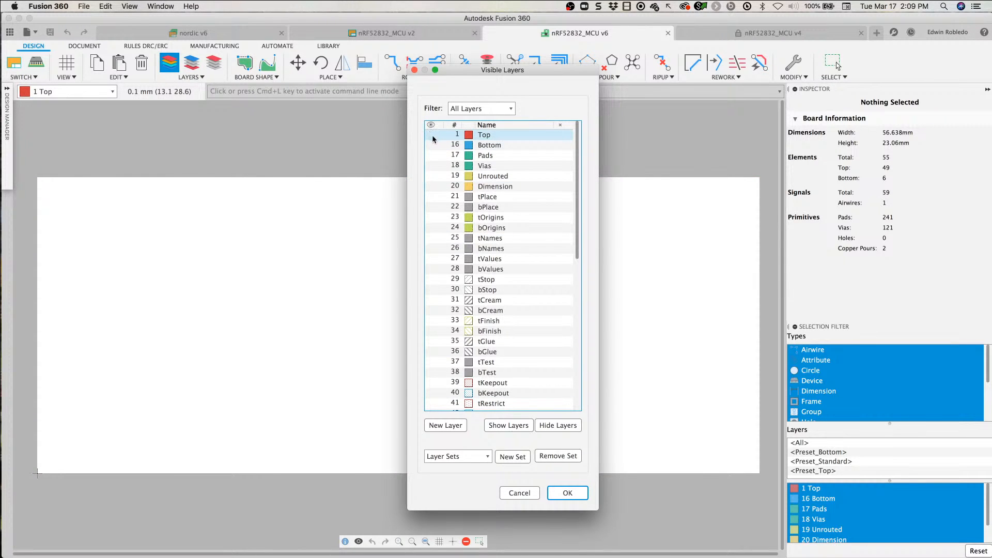
left_click(432, 155)
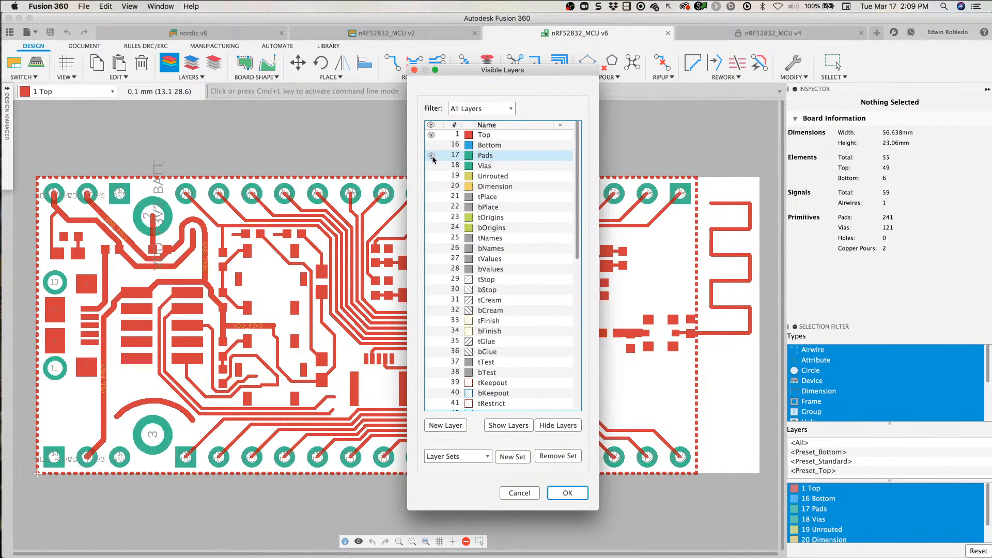
left_click(432, 168)
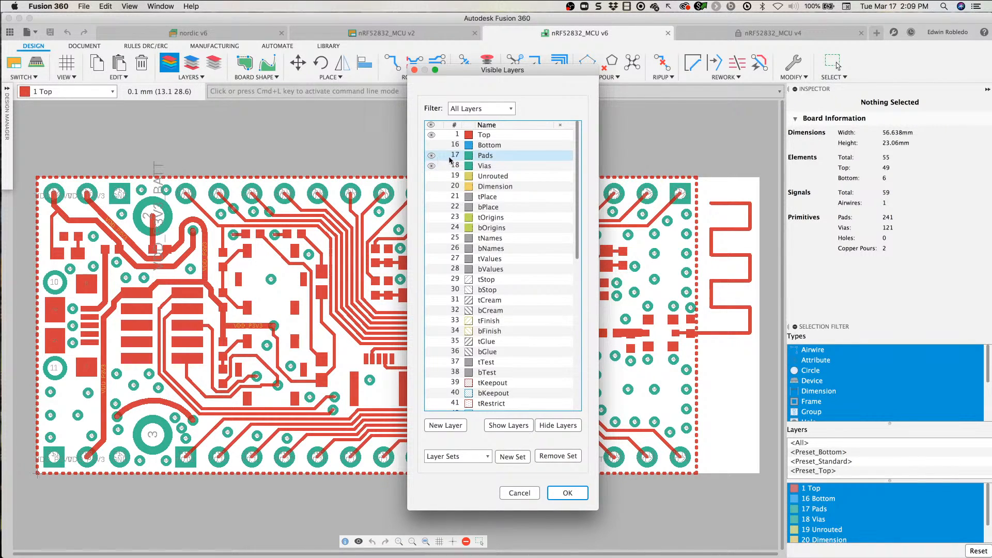
left_click(579, 496)
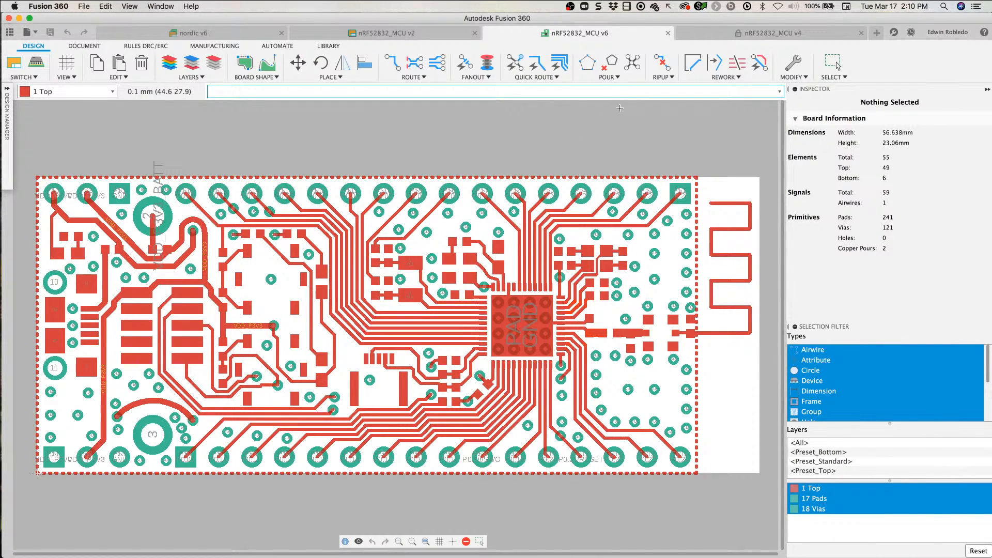
left_click(637, 63)
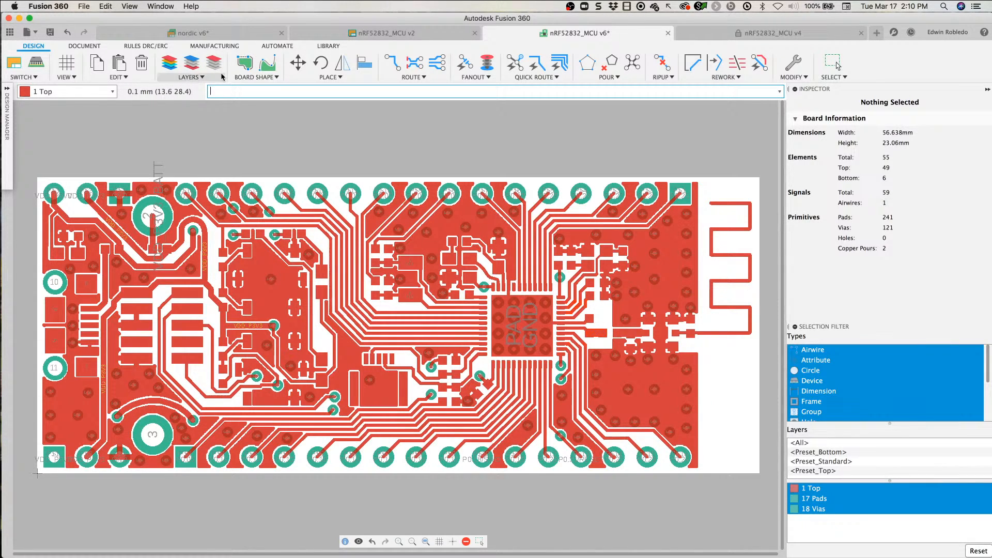
Step: Preview the board's manufacturing appearance in an enlarged CAM Preview window, viewing the top side and the bottom side
left_click(216, 46)
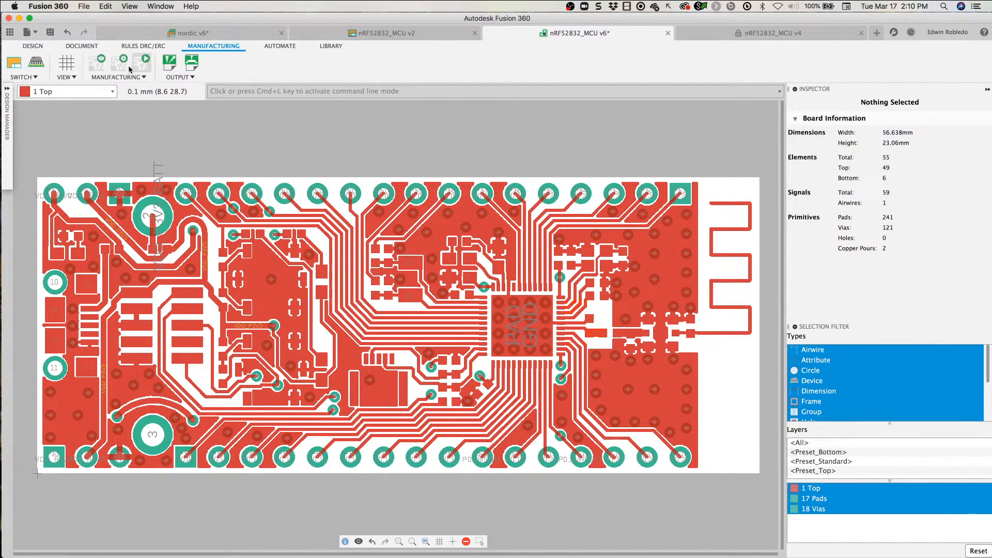
left_click(95, 70)
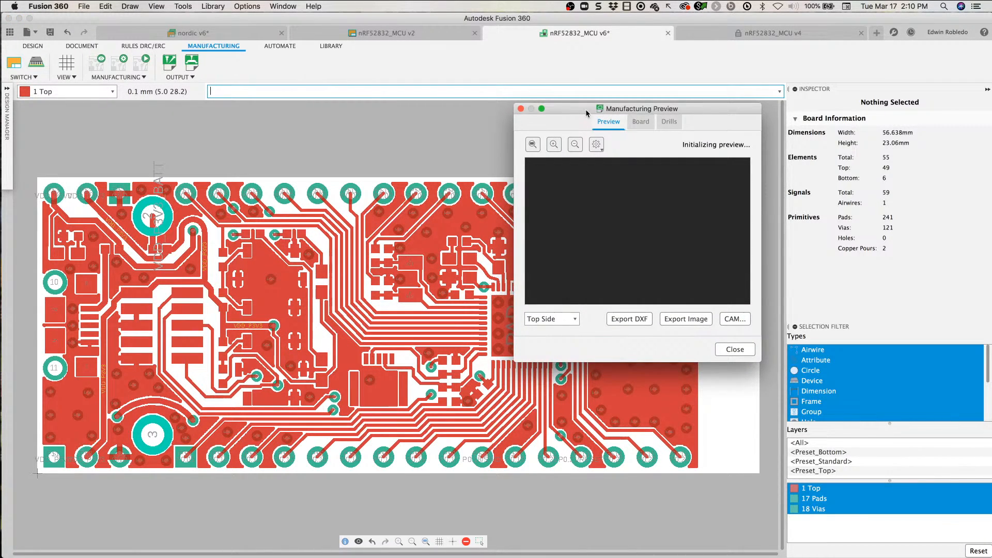
left_click_drag(585, 110, 582, 72)
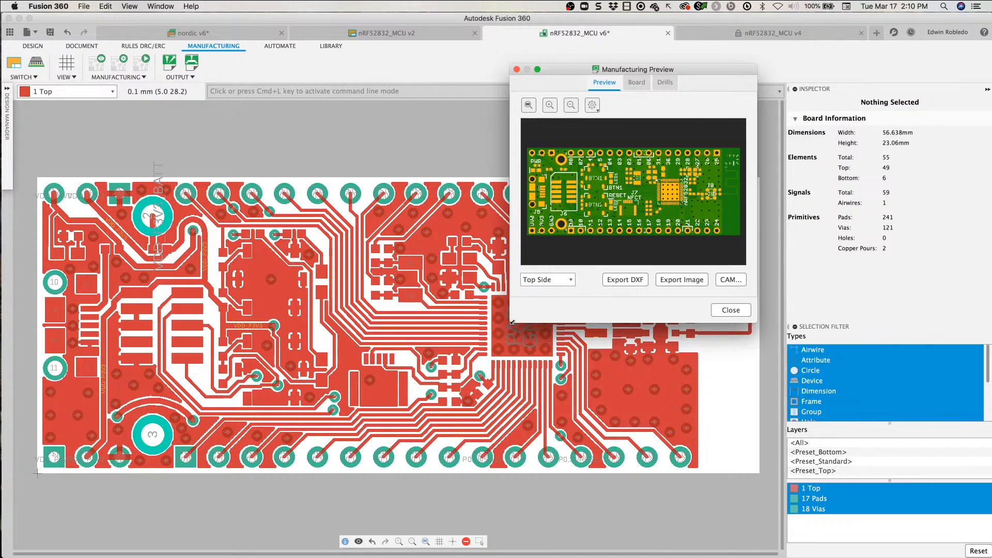
left_click_drag(512, 322, 136, 525)
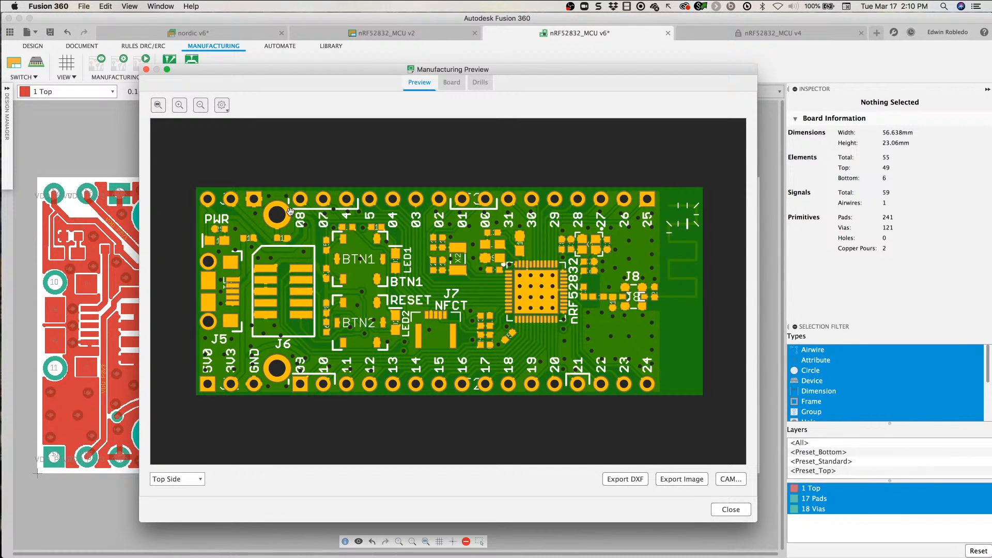
left_click(186, 479)
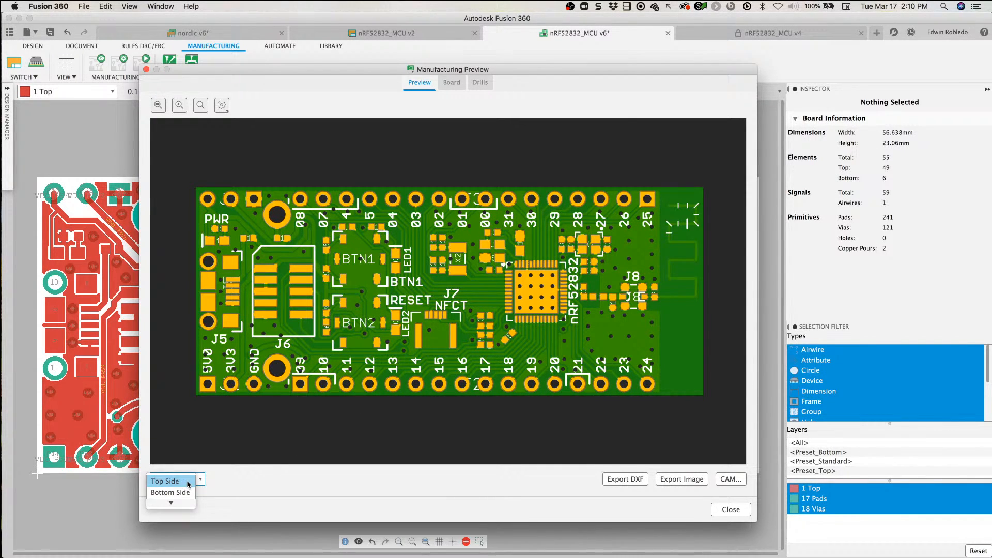
left_click(170, 492)
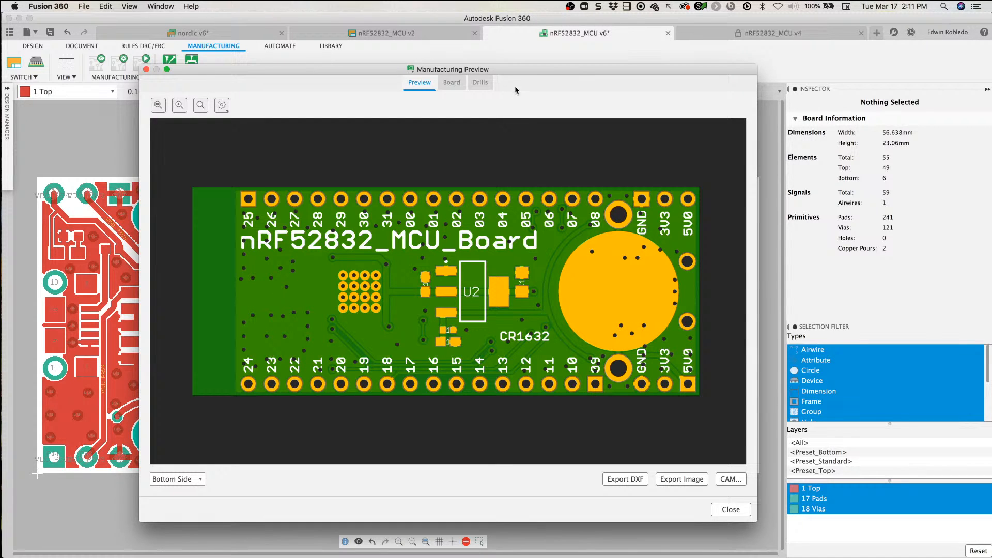
left_click_drag(522, 66, 570, 36)
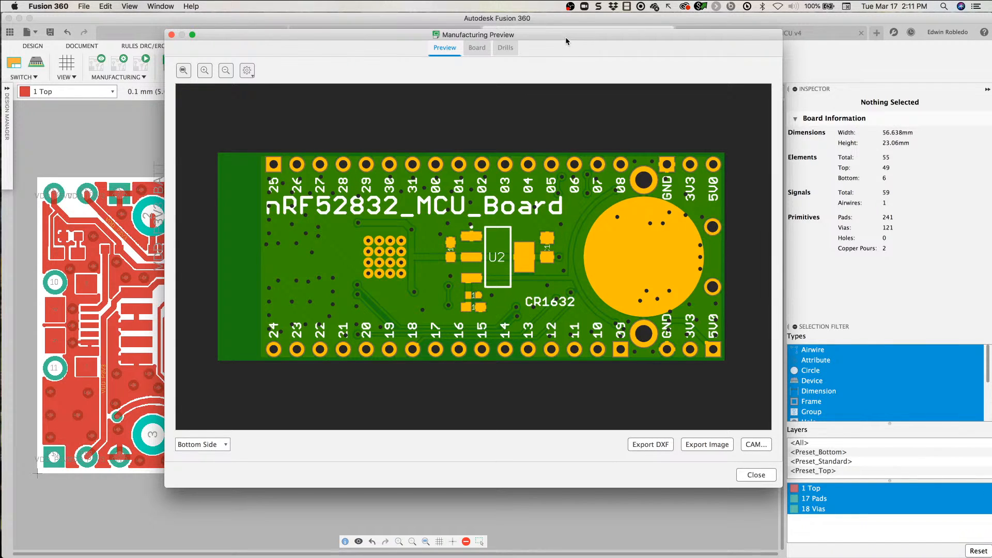
Step: Examine the board's routing and drill properties in the manufacturing preview, including the signal, drill and PTH drill counts
left_click(475, 48)
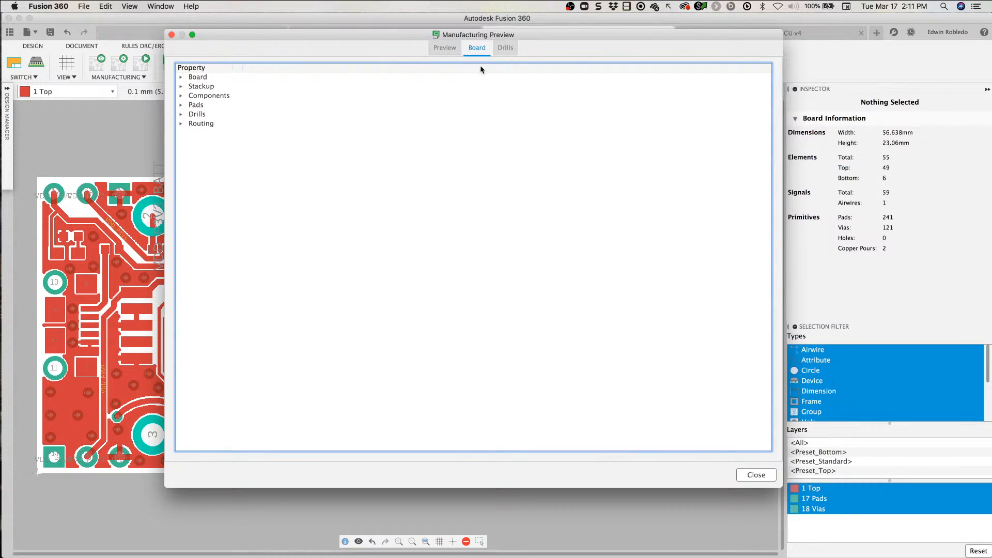
left_click(181, 124)
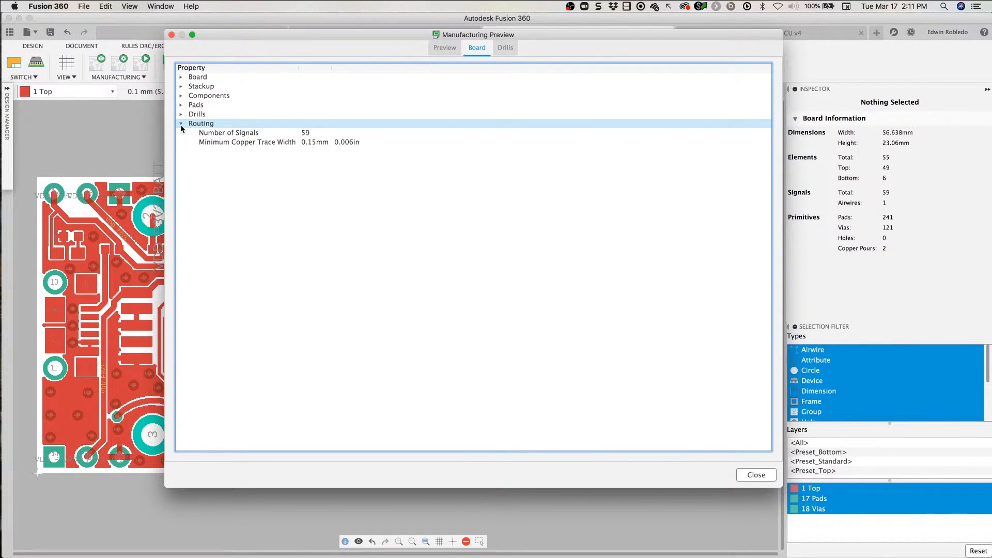
left_click(219, 137)
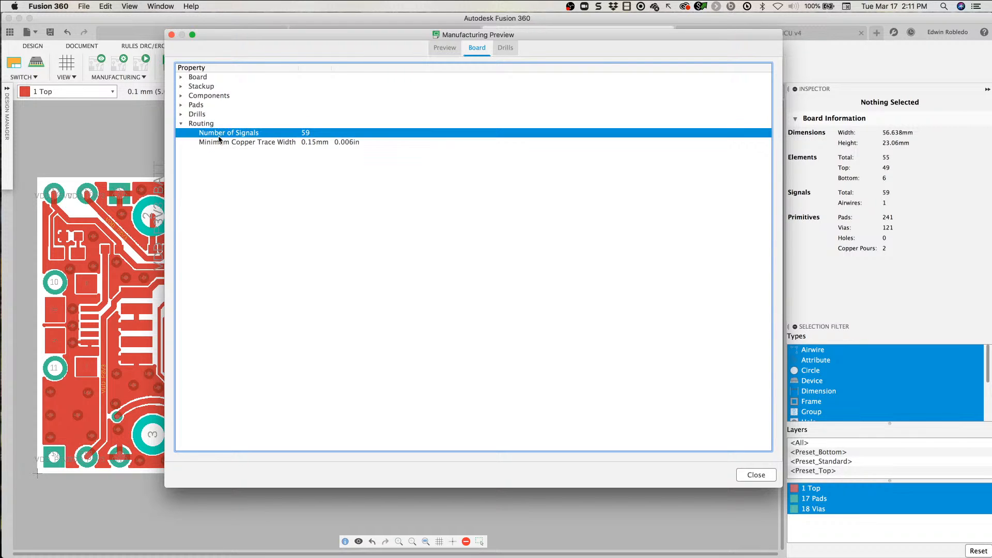
left_click(181, 115)
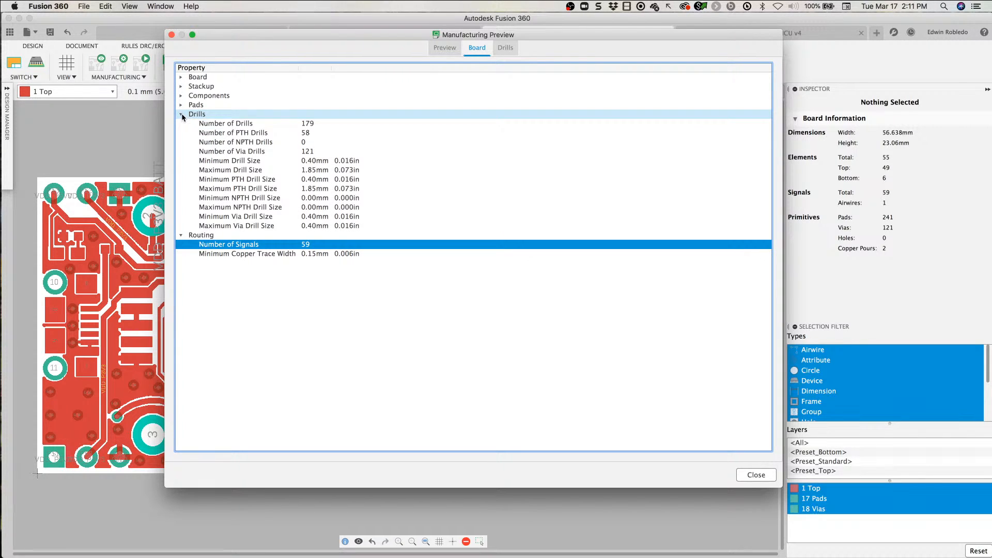
left_click(260, 125)
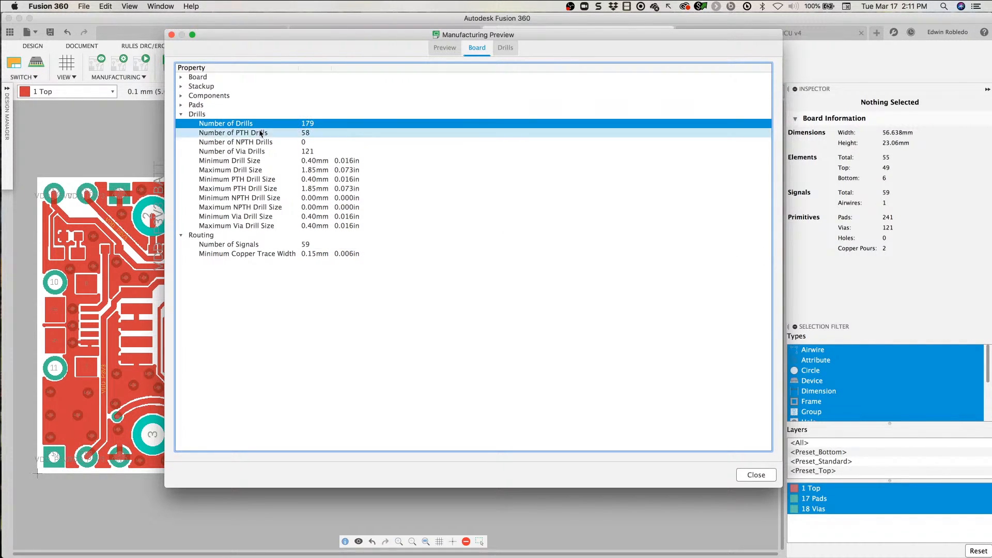
left_click(260, 134)
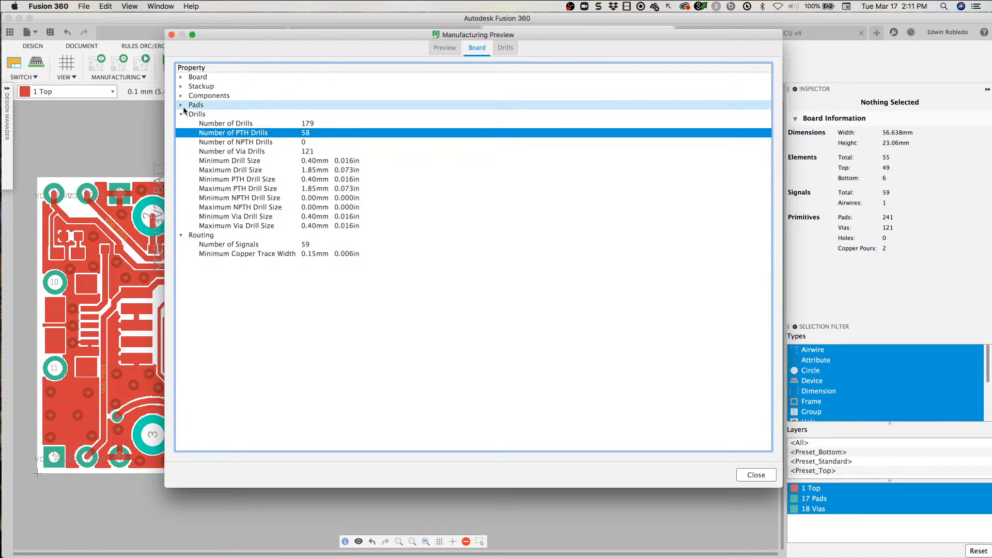
Step: Expand the pads, components and stackup properties of the board in the manufacturing preview
left_click(180, 106)
left_click(218, 116)
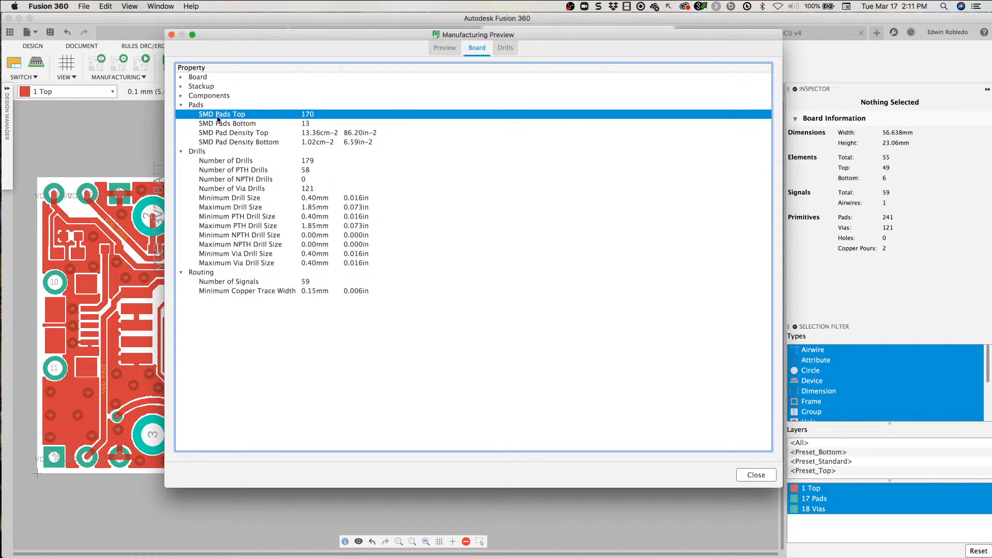
left_click(191, 95)
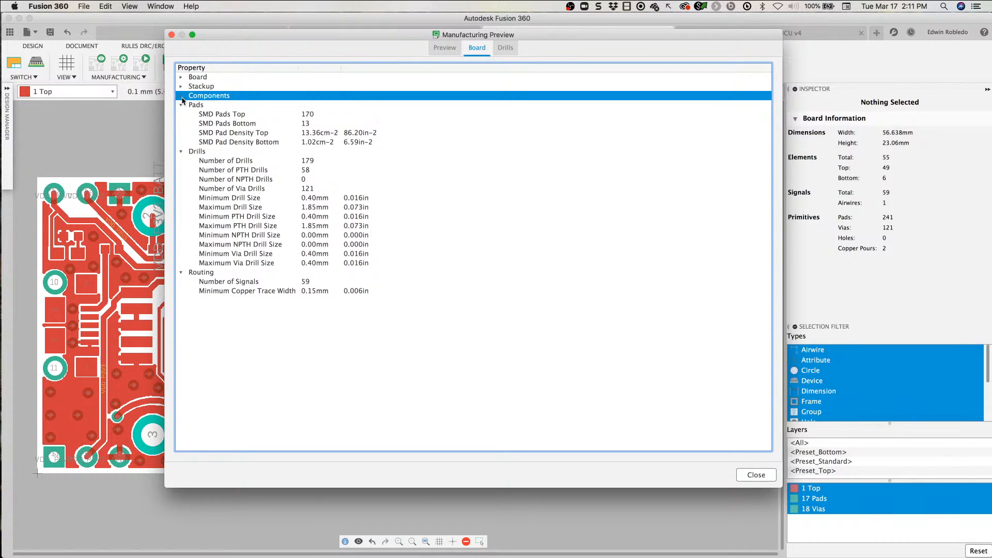
left_click(180, 96)
left_click(181, 87)
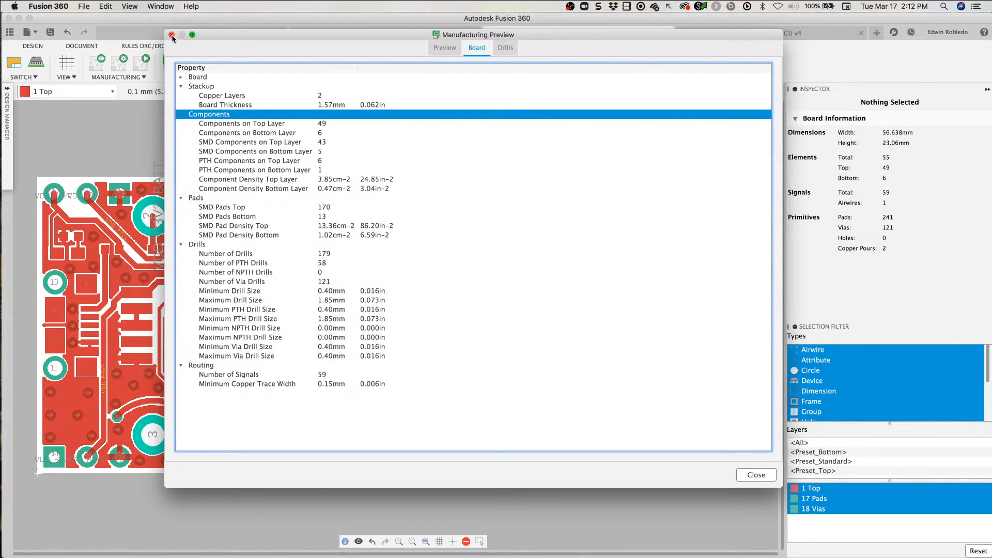
Step: Review the list of drill types and sizes in the manufacturing preview, and close the preview
left_click_drag(398, 37, 367, 40)
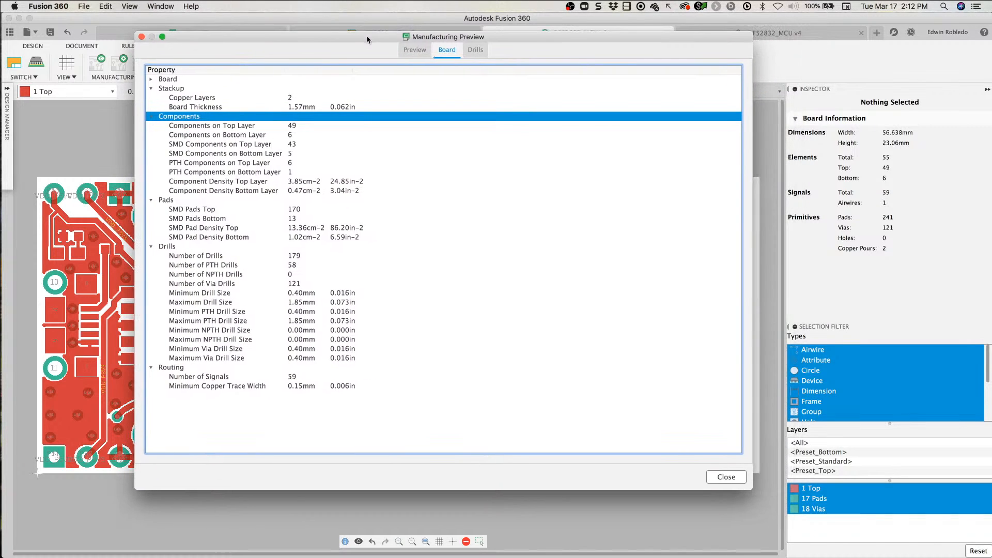
left_click(475, 53)
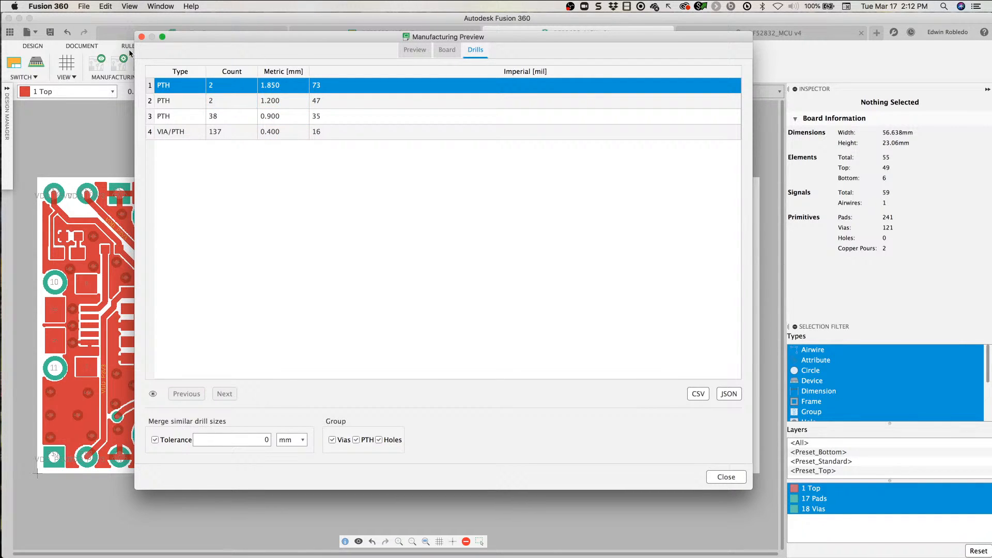
left_click(141, 37)
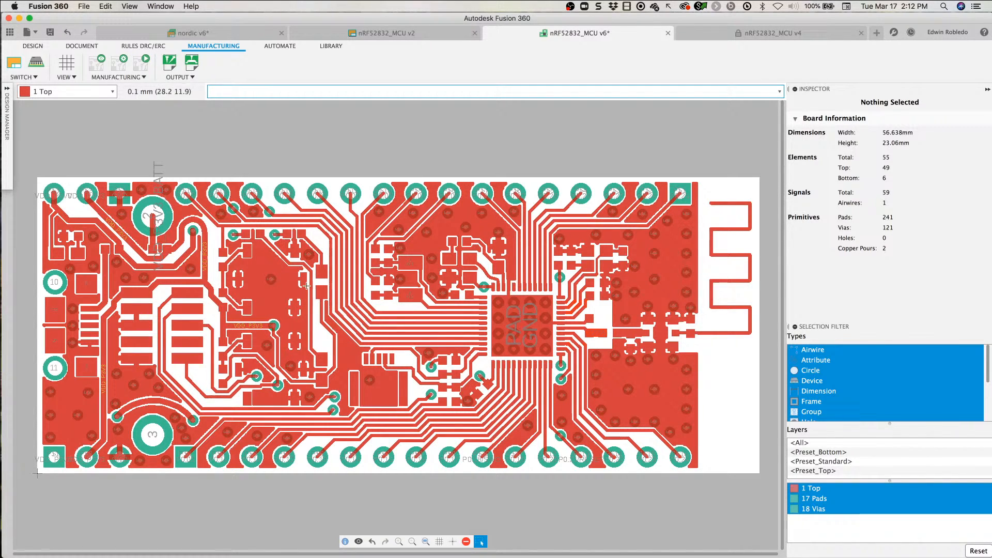
Step: Hide the Top layer and show the Bottom layer together with Pads and Vias on the board
left_click(33, 46)
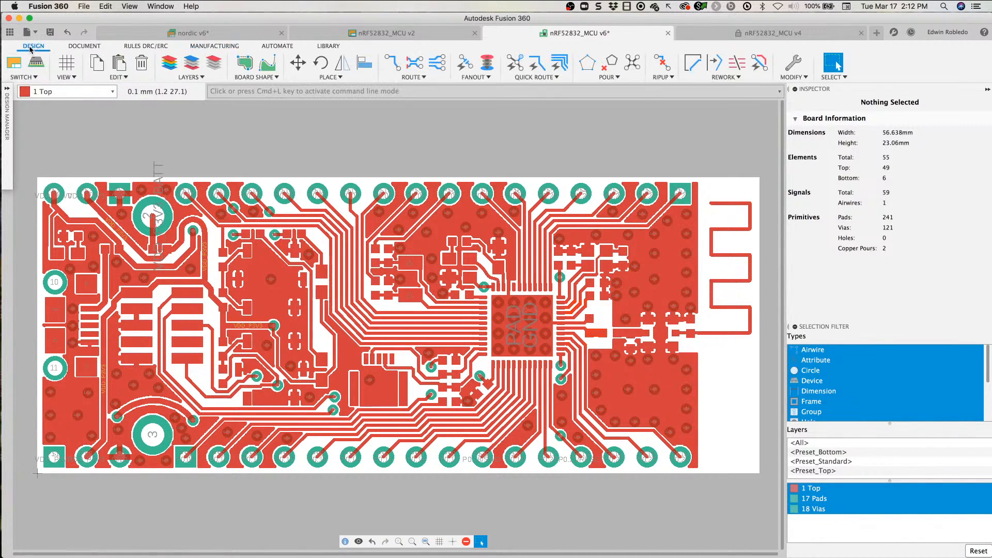
left_click(169, 62)
left_click(145, 94)
left_click(90, 84)
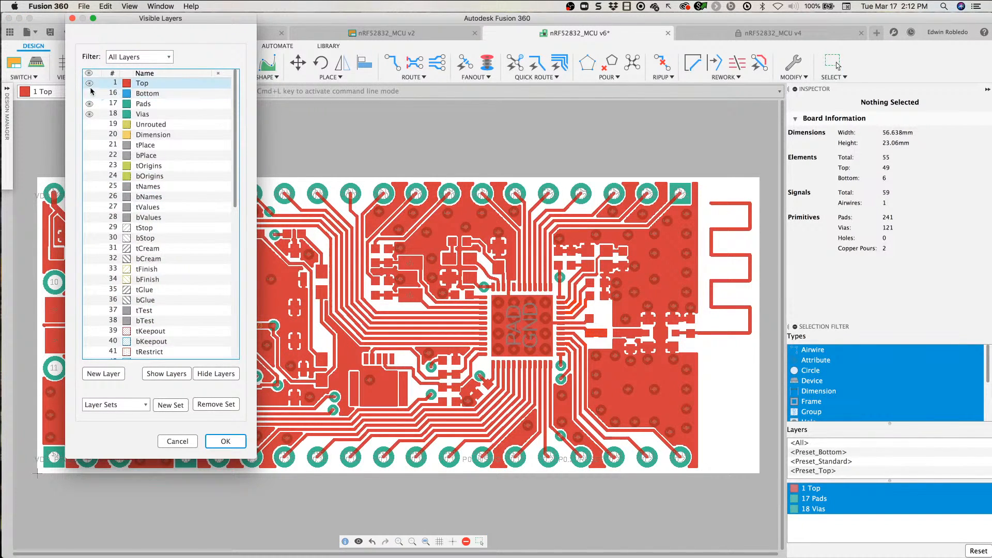
left_click(102, 92)
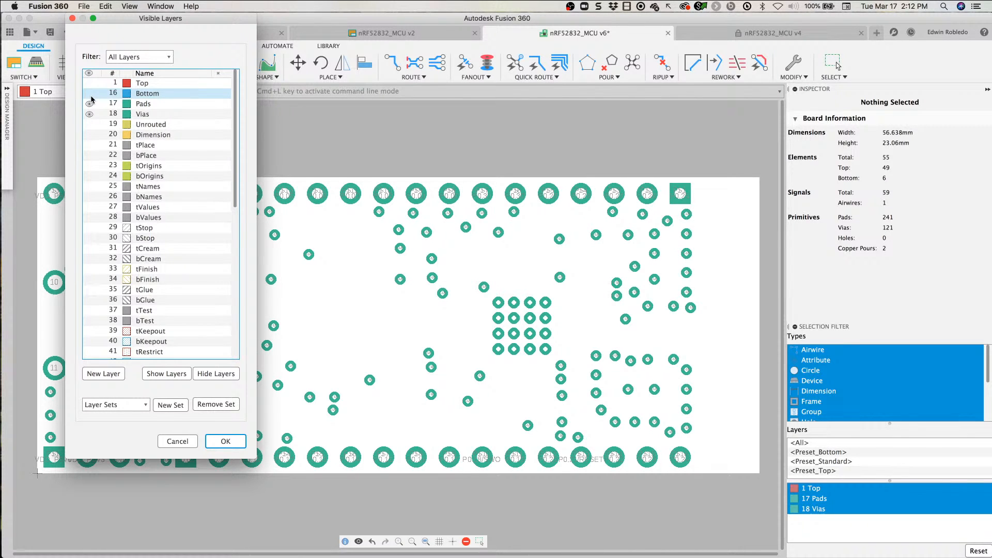
left_click(90, 94)
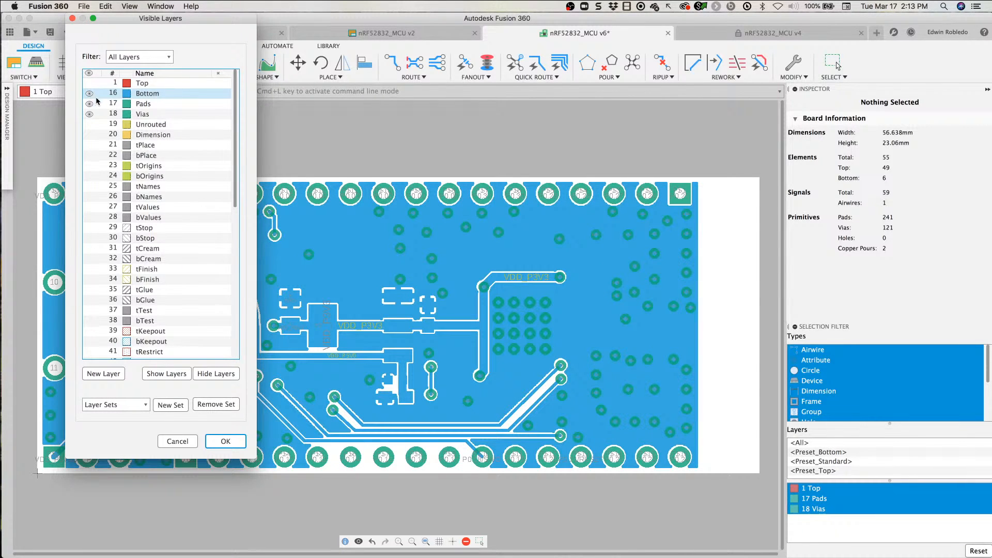
left_click(225, 441)
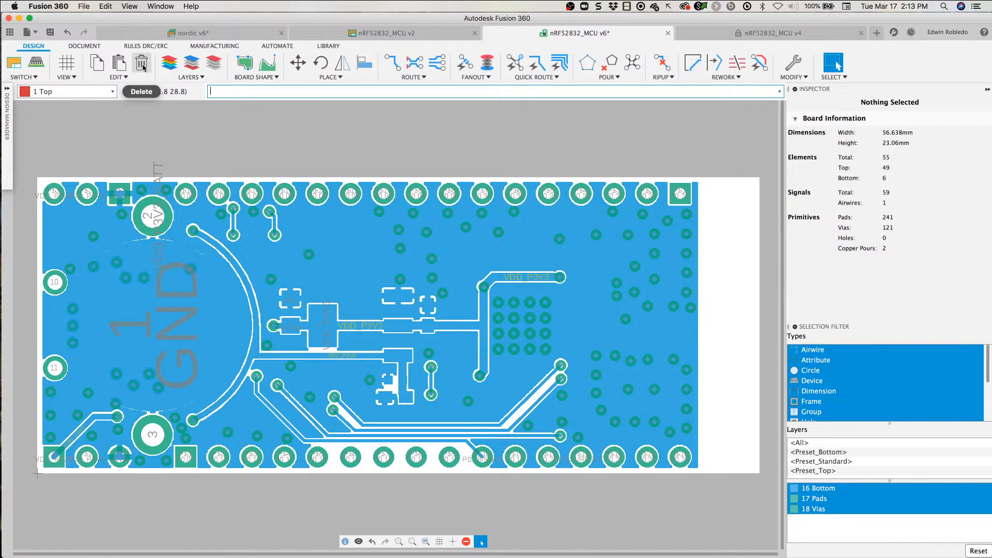
Step: Apply the Preset_Standard layer set to the board's visible layers
left_click(169, 63)
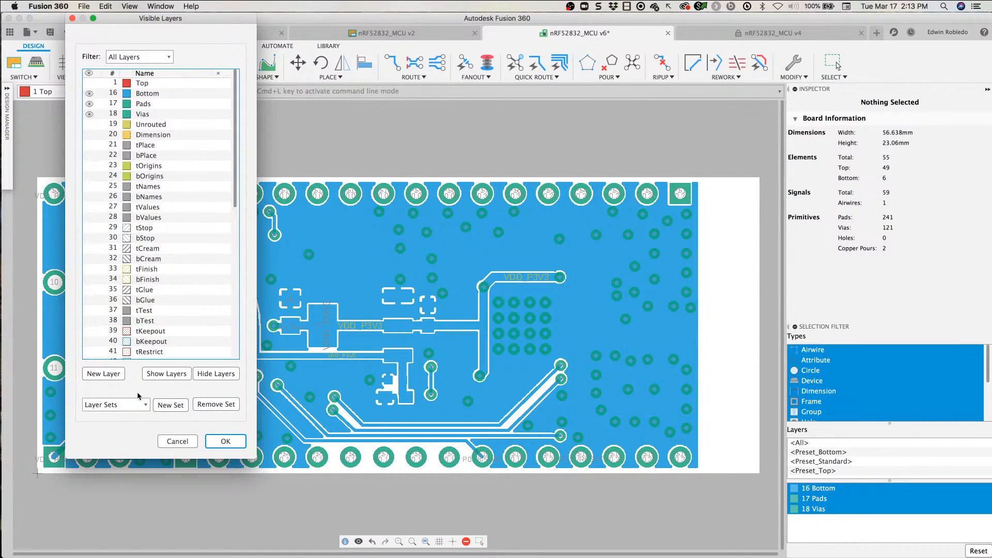
left_click(106, 406)
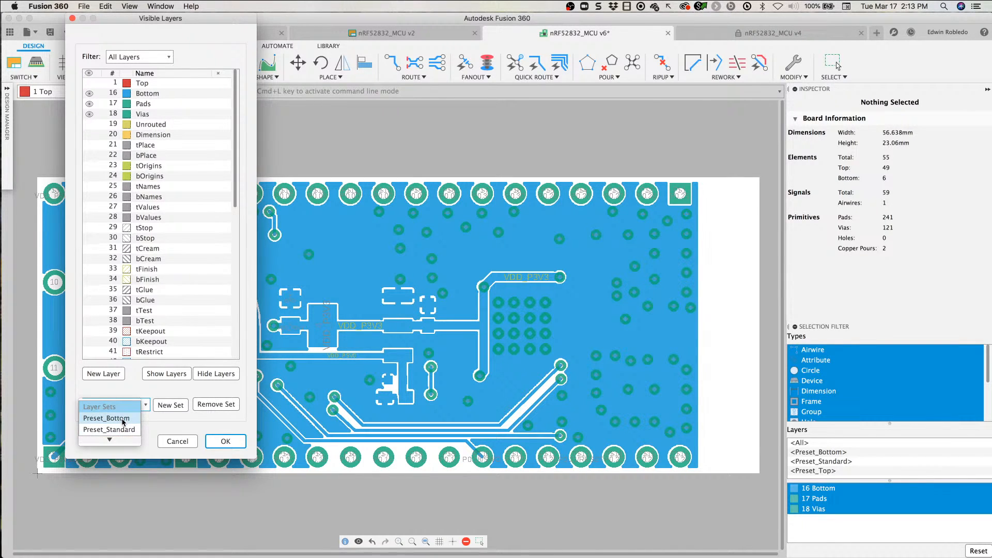
scroll(124, 430, "down", 1)
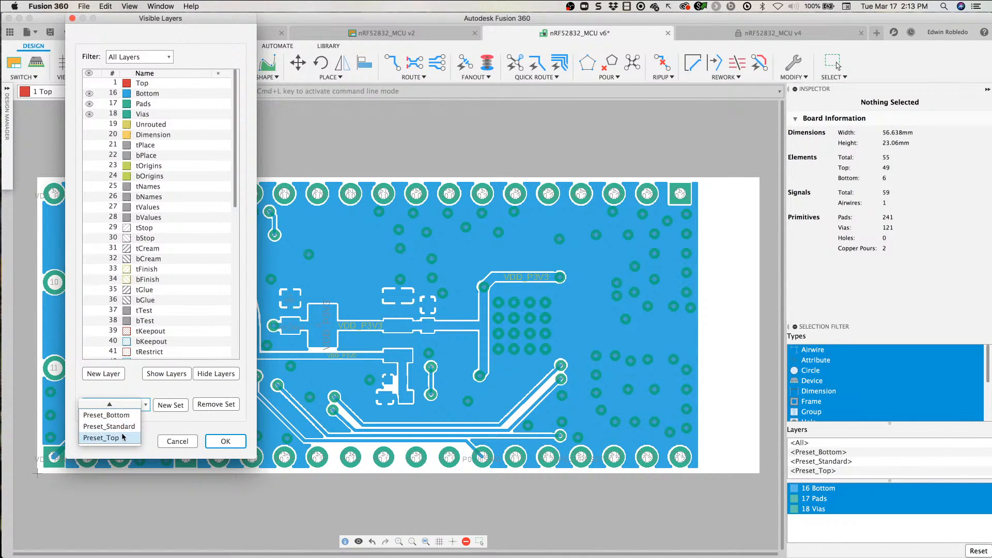
left_click(123, 430)
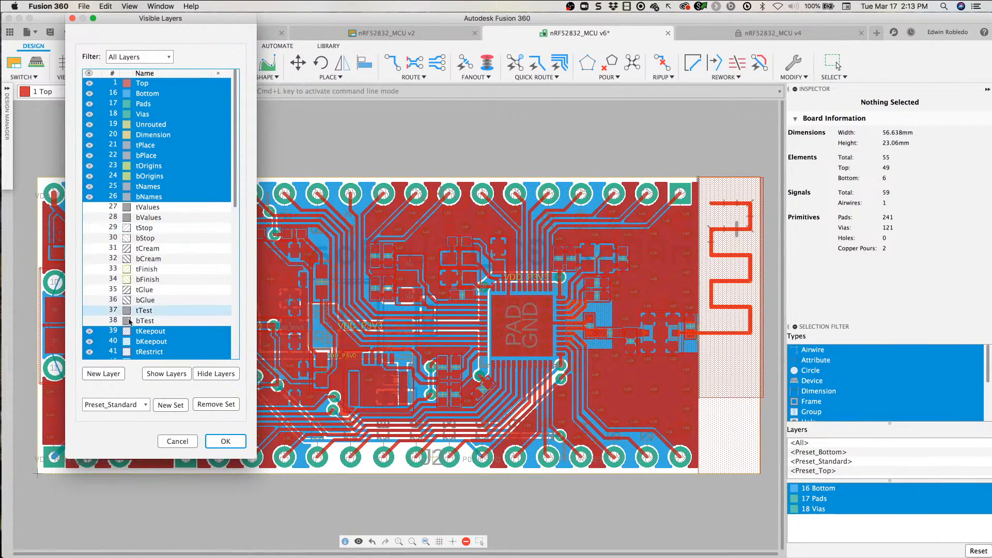
scroll(152, 320, "down", 5)
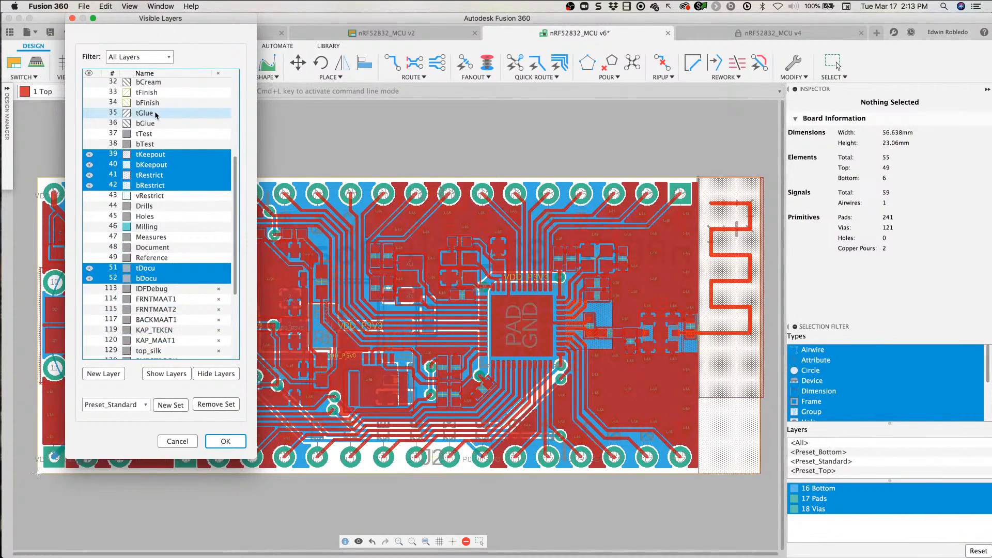
left_click(241, 441)
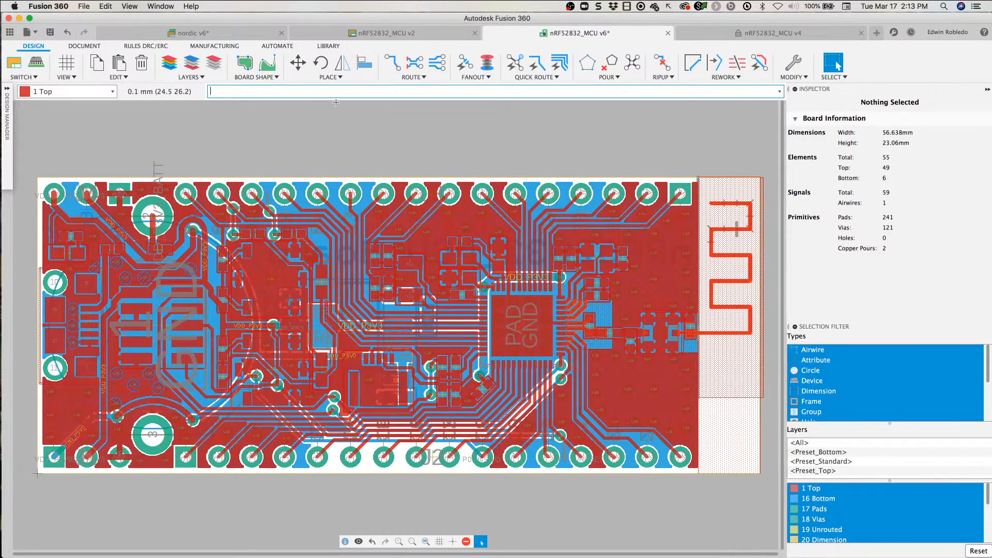
left_click(216, 46)
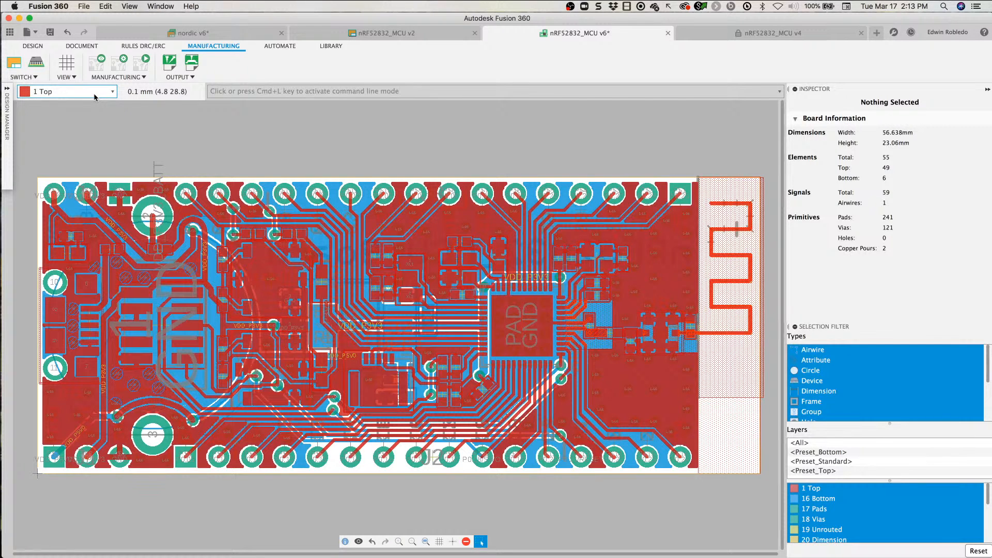
left_click(145, 73)
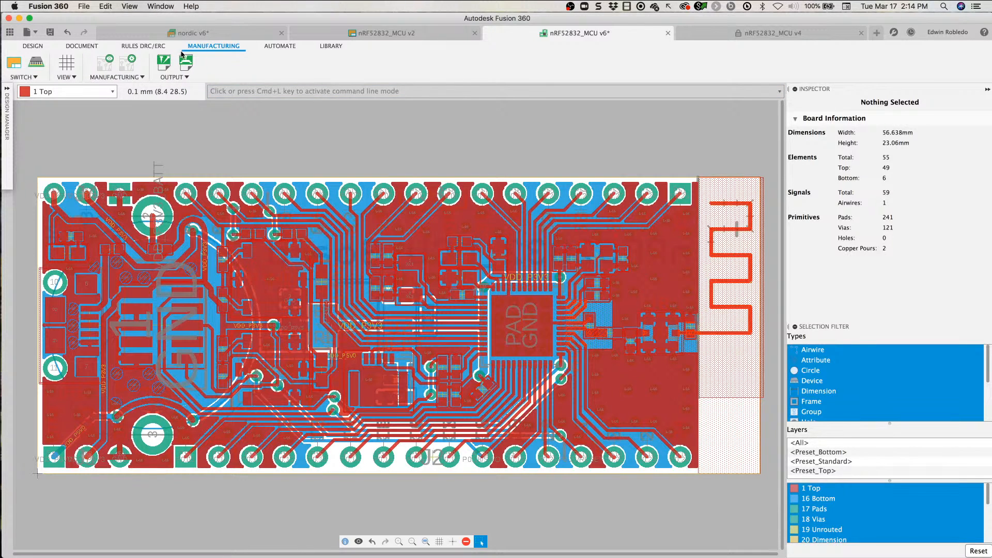
Step: Review the layer stackup in the board's DRC design rules, and close the rules without running a check
left_click(132, 48)
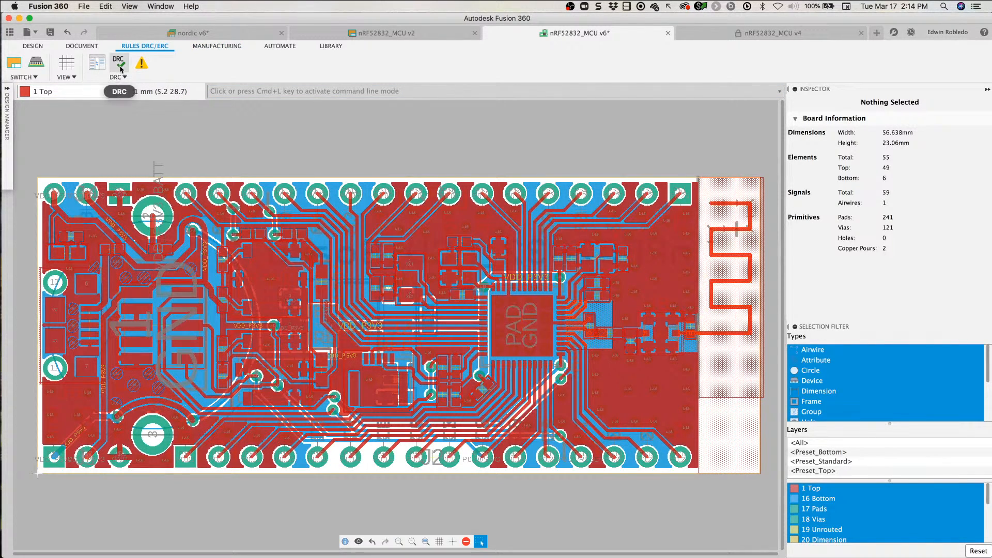
left_click(119, 66)
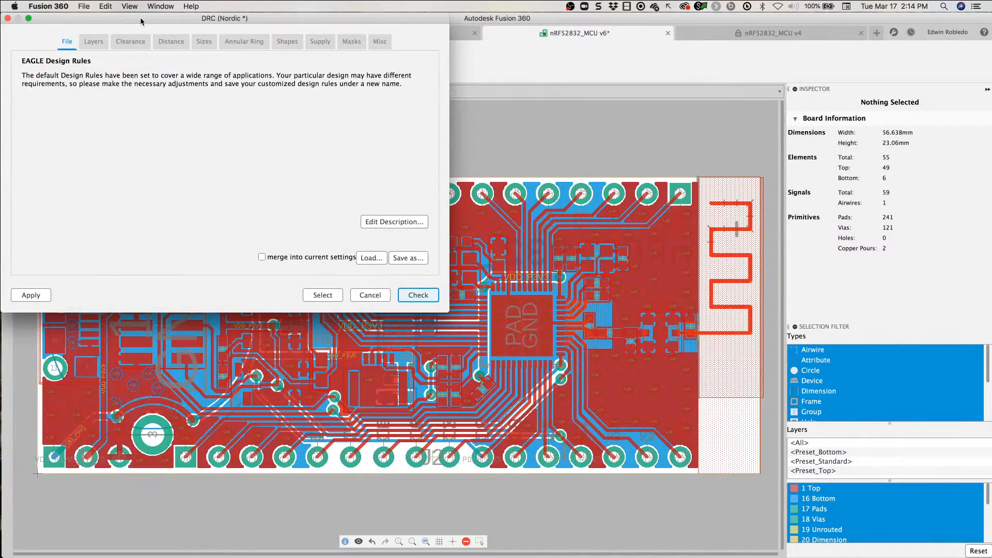
left_click(185, 53)
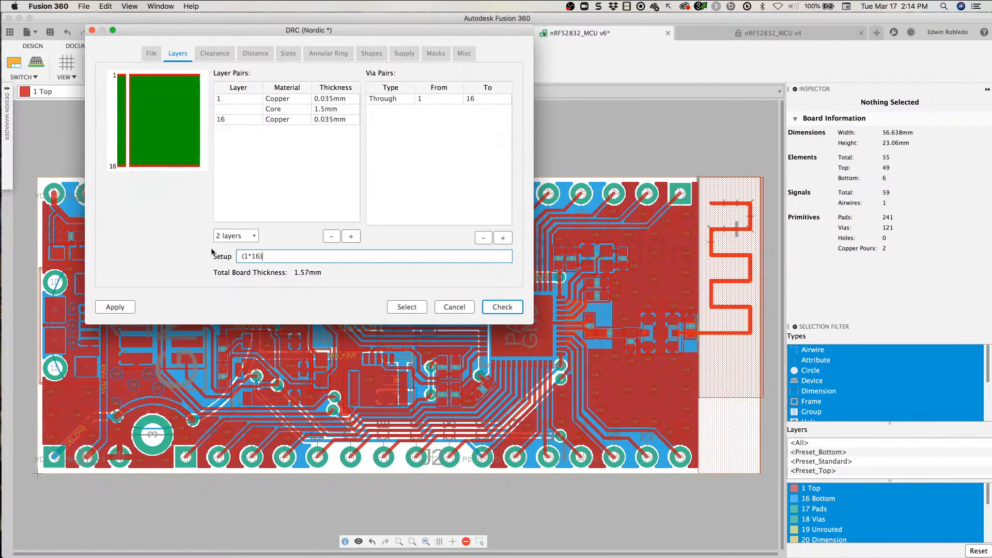
left_click(92, 30)
Step: Start a CAM Export of the board, and enlarge the export file list to review the Gerber, drill and assembly files
left_click(223, 46)
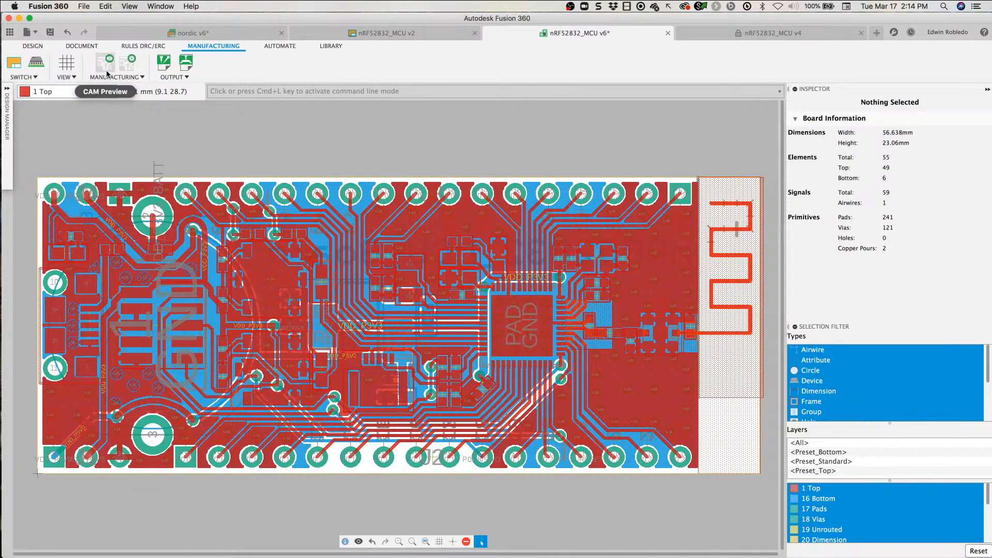
left_click(139, 77)
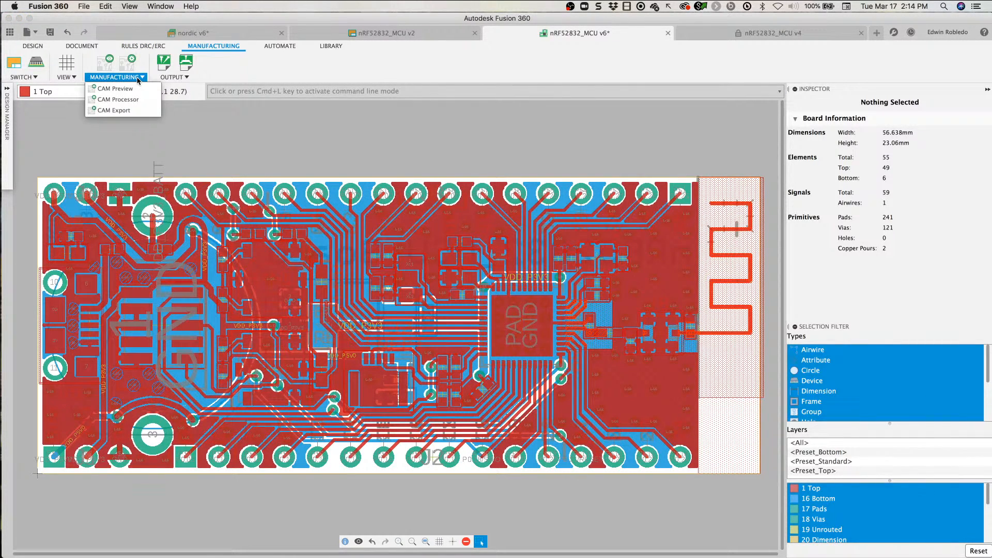
left_click(134, 110)
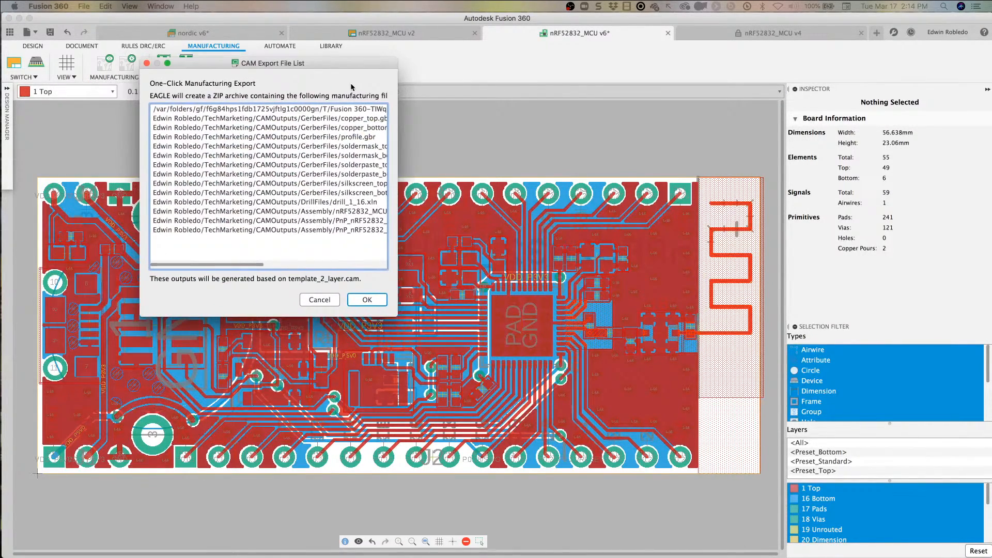
left_click_drag(397, 316, 605, 333)
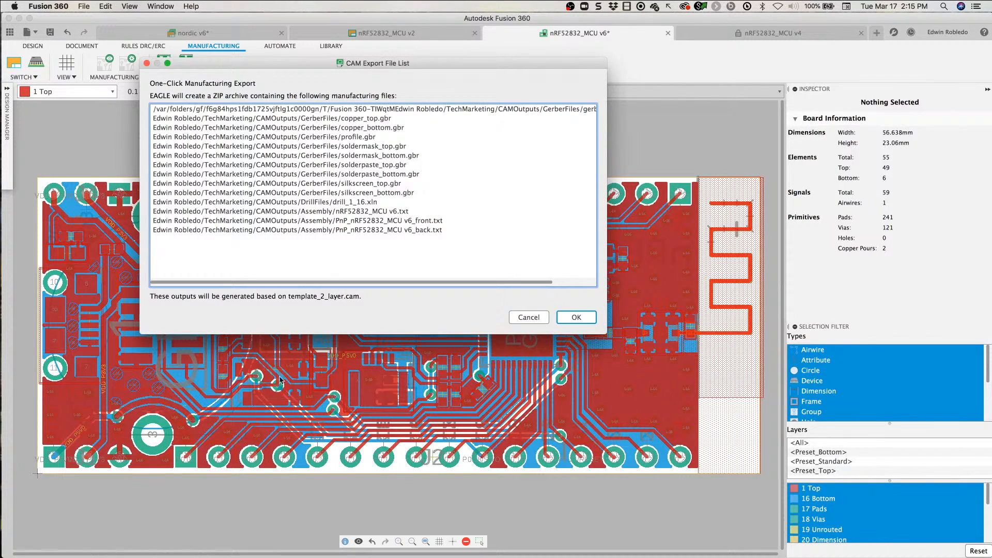
mouse_move(166, 438)
left_mouse_down()
mouse_move(322, 310)
mouse_move(297, 310)
left_mouse_up()
left_click(208, 118)
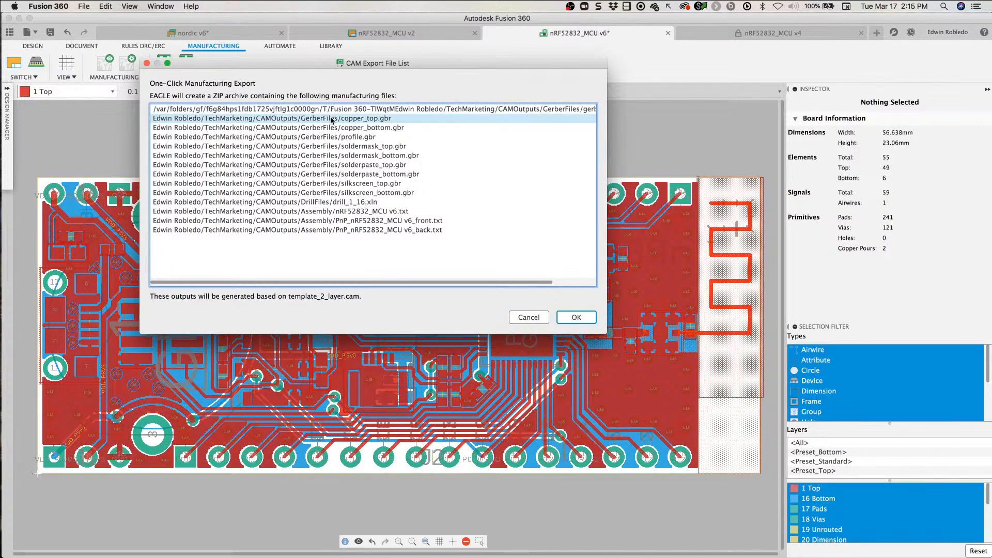
Step: Save the manufacturing export as nRF52832_MCU v6_2020-03-17.zip in a new folder named Nordic inside electronics cam
left_click(585, 323)
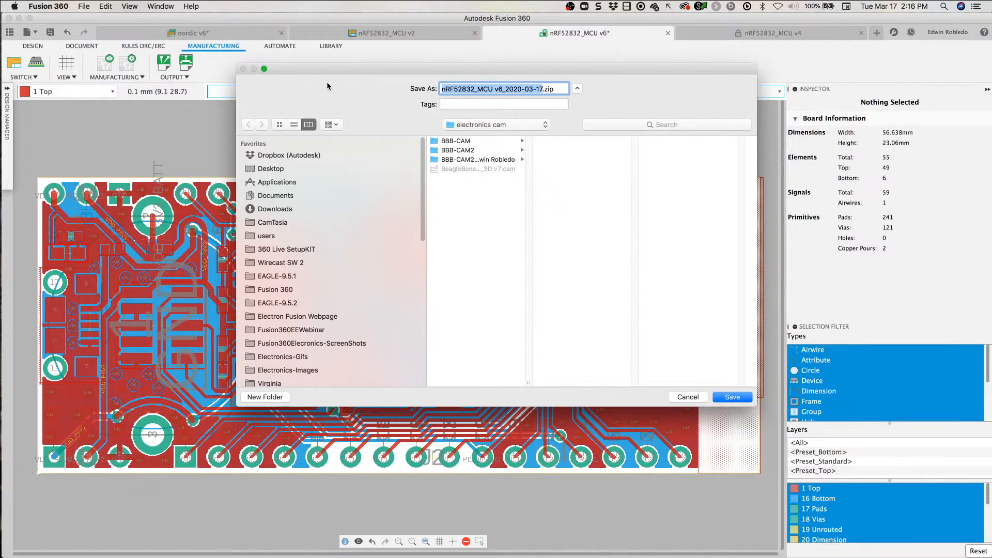
left_click(542, 127)
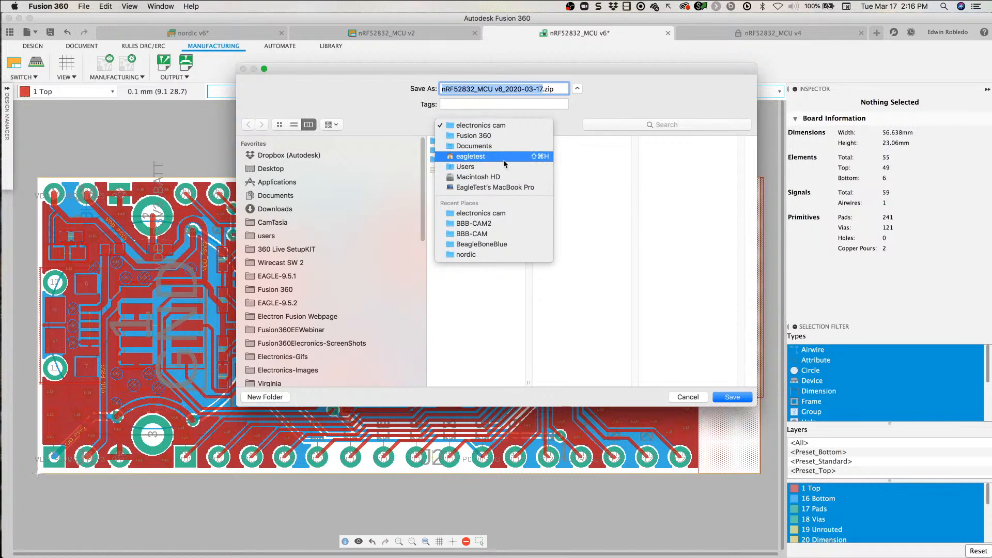
left_click(491, 129)
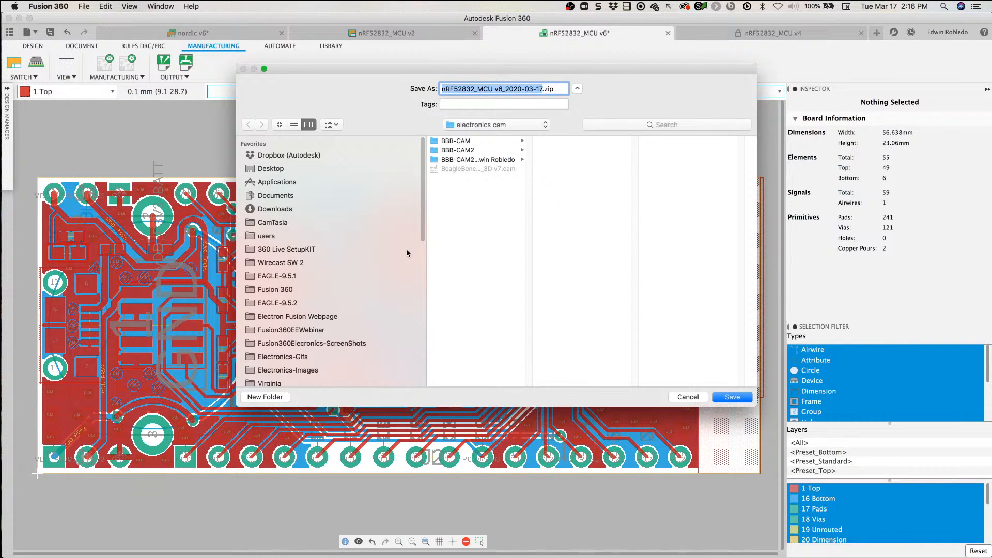
left_click(279, 397)
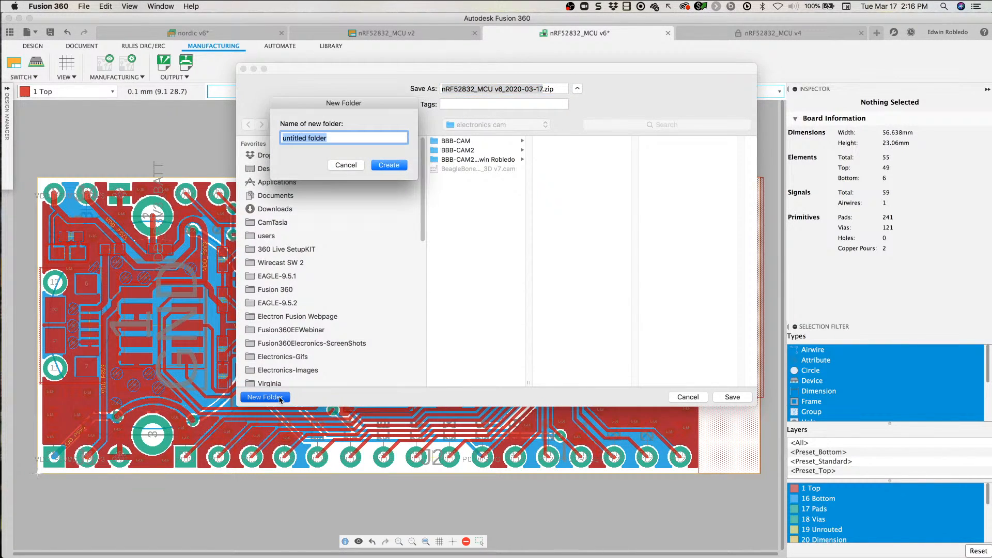
type("Nork")
type("ic")
left_click(395, 166)
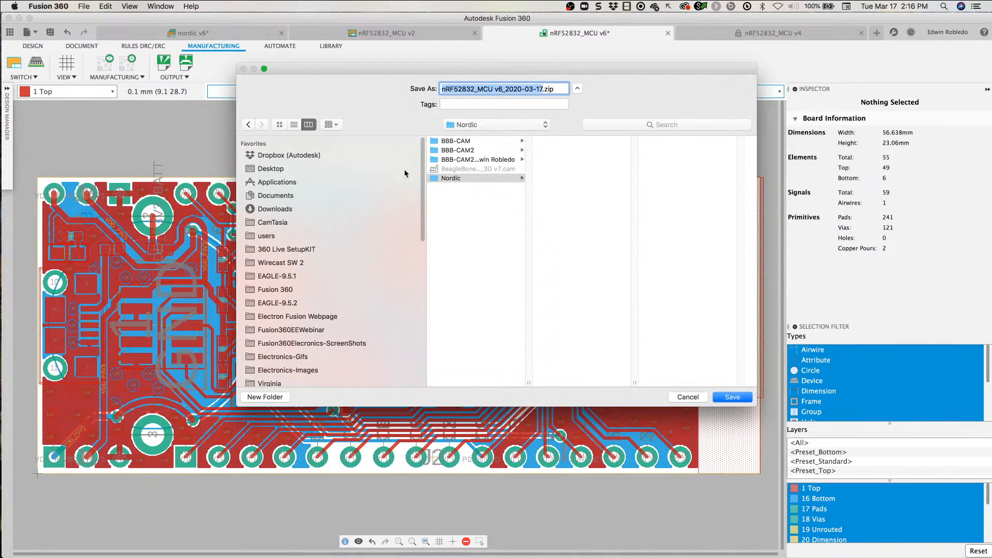
left_click(457, 181)
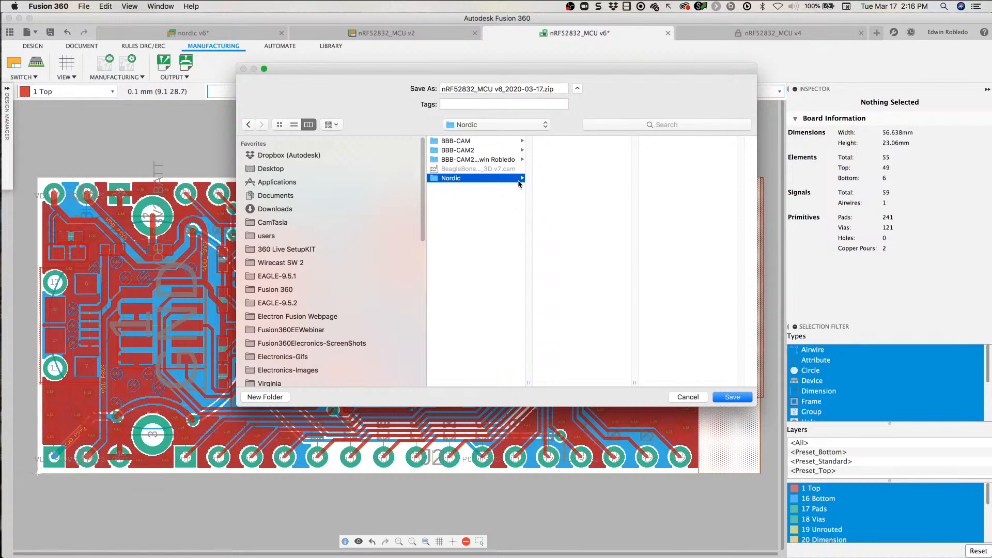
left_click(734, 398)
Step: Switch to Finder, view the exported ZIP archive in the Nordic folder in an enlarged window, and close the window
key("super+Tab")
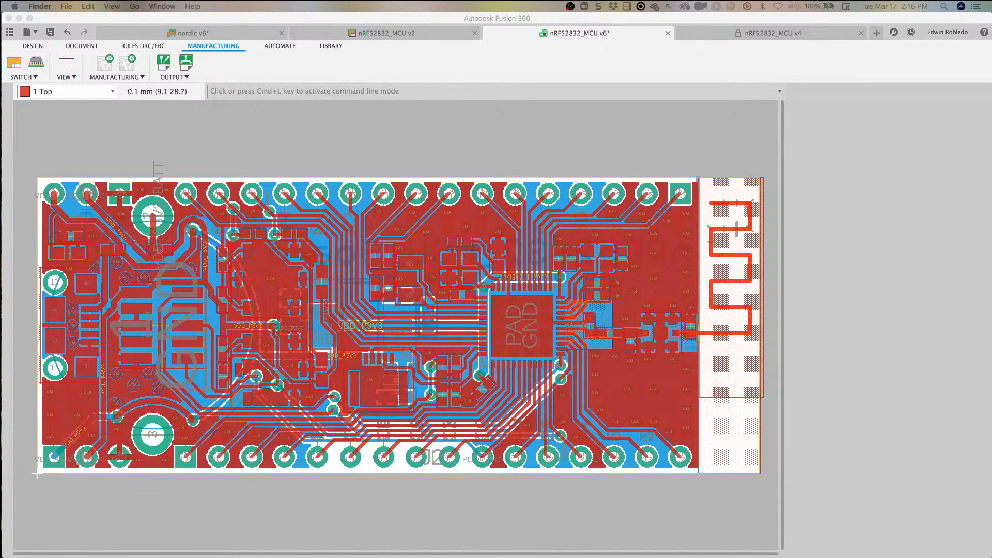
left_click_drag(5, 128, 278, 94)
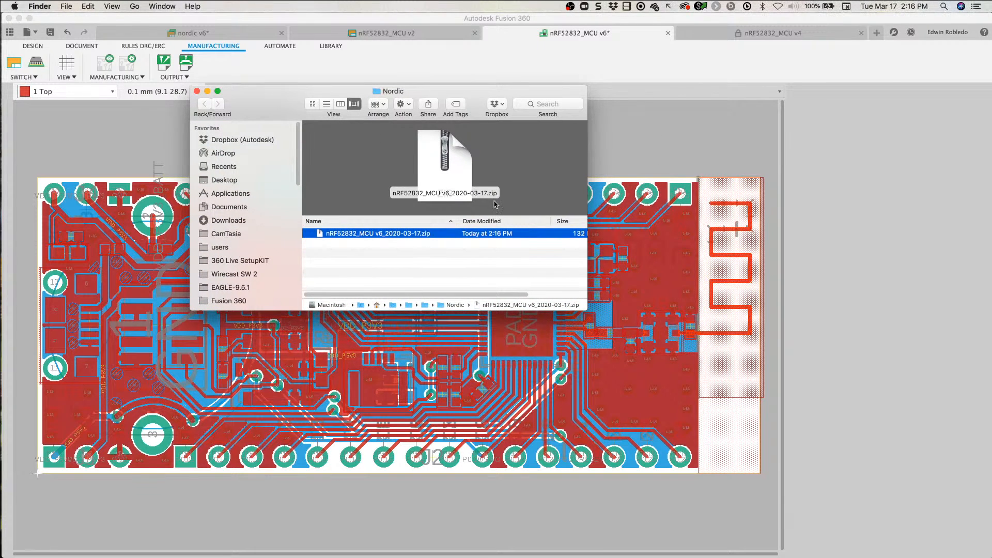
left_click_drag(587, 309, 883, 423)
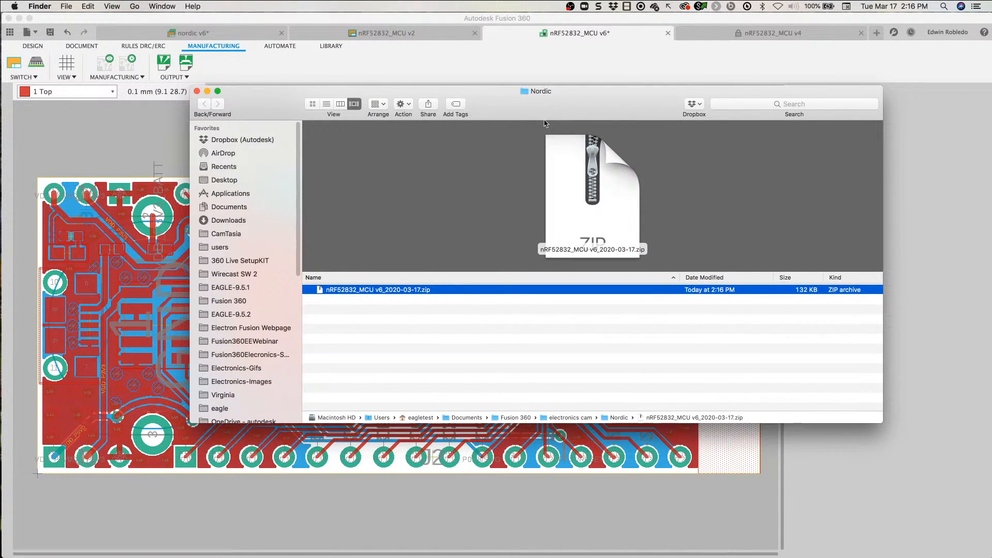
left_click_drag(544, 92, 433, 57)
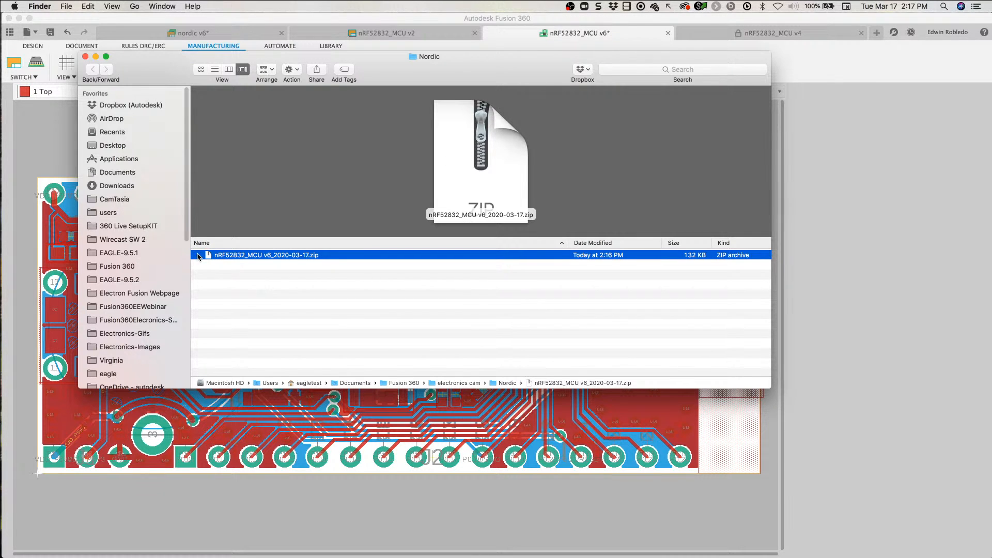
left_click(86, 57)
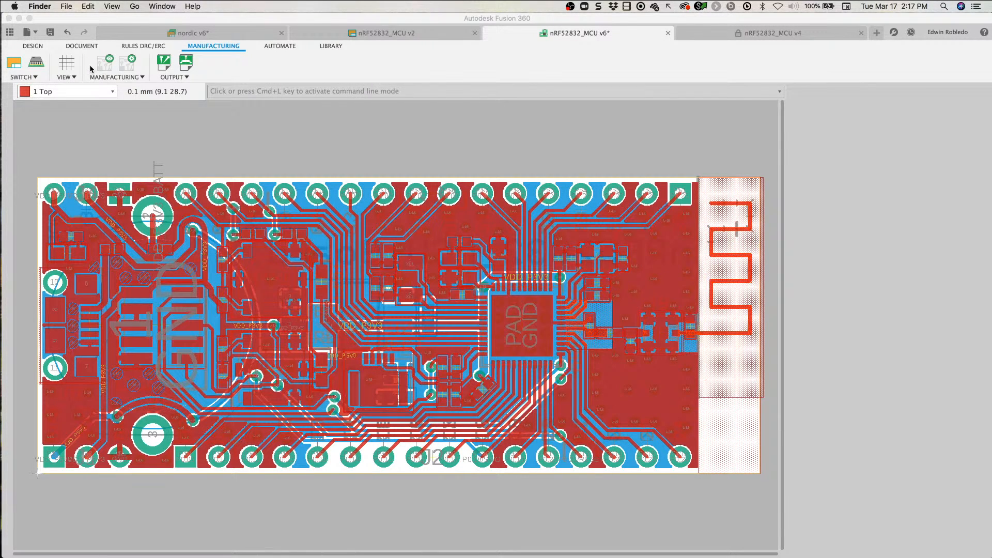
Step: Review the output files and Bill of Material settings of template_2_layer.cam in the CAM Processor, and close it
left_click(133, 65)
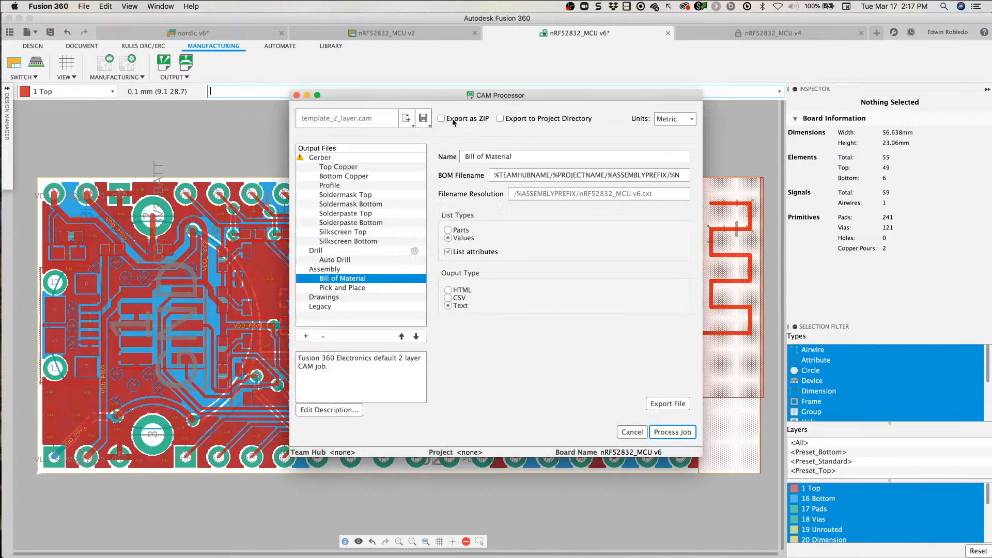
left_click_drag(472, 95, 346, 75)
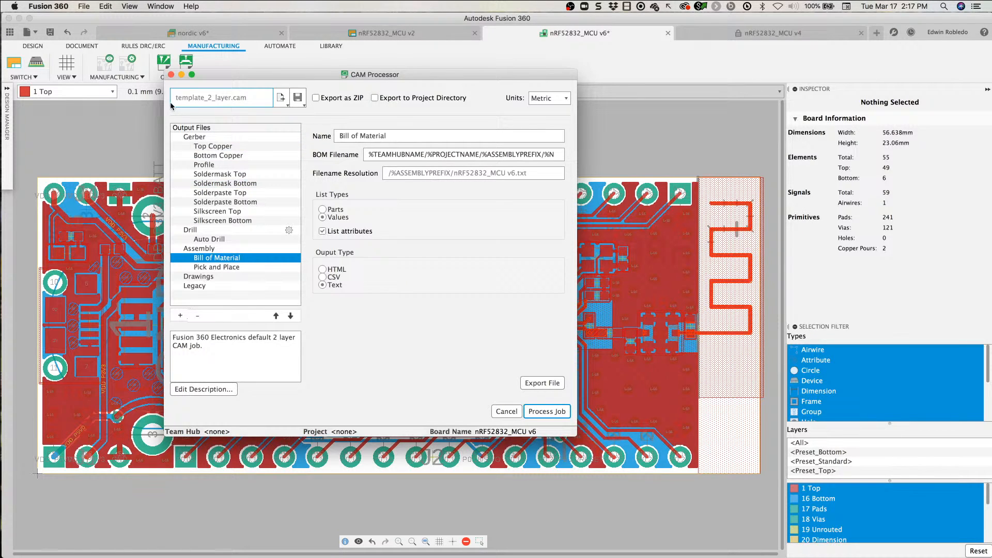
left_click(171, 75)
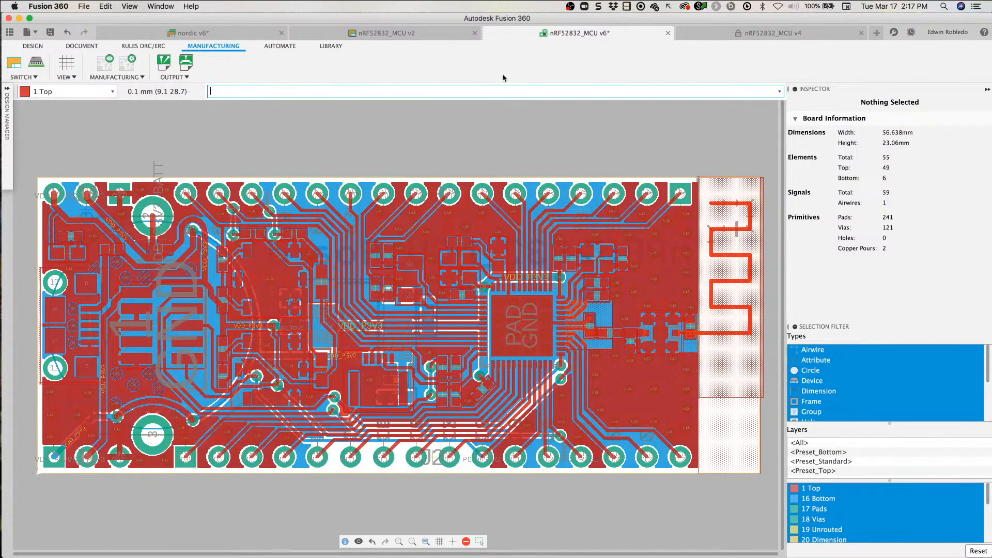
Step: Close the nRF52832_MCU board document, saving its changes and continuing despite the unsynchronized 2D and 3D PCB documents
left_click(667, 33)
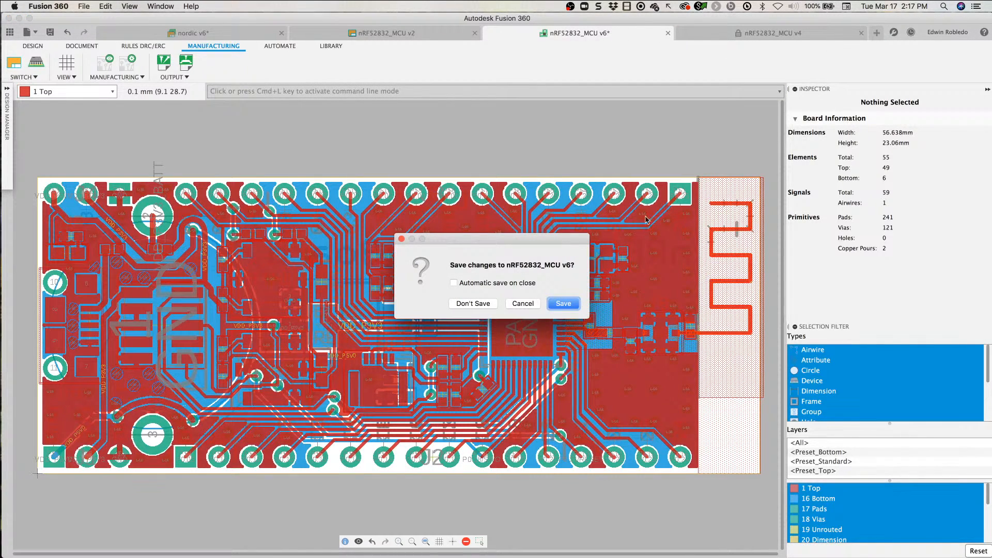
left_click(563, 304)
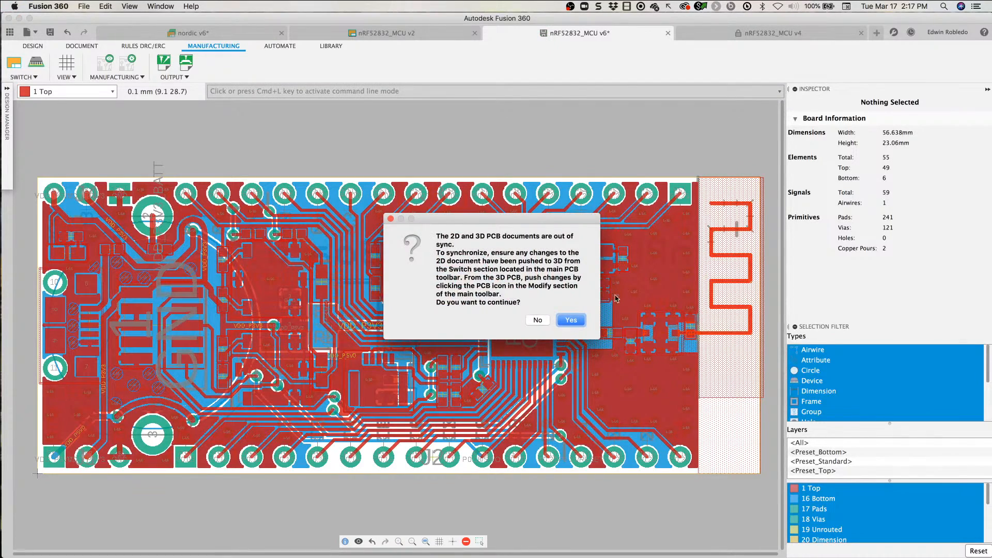
left_click(573, 322)
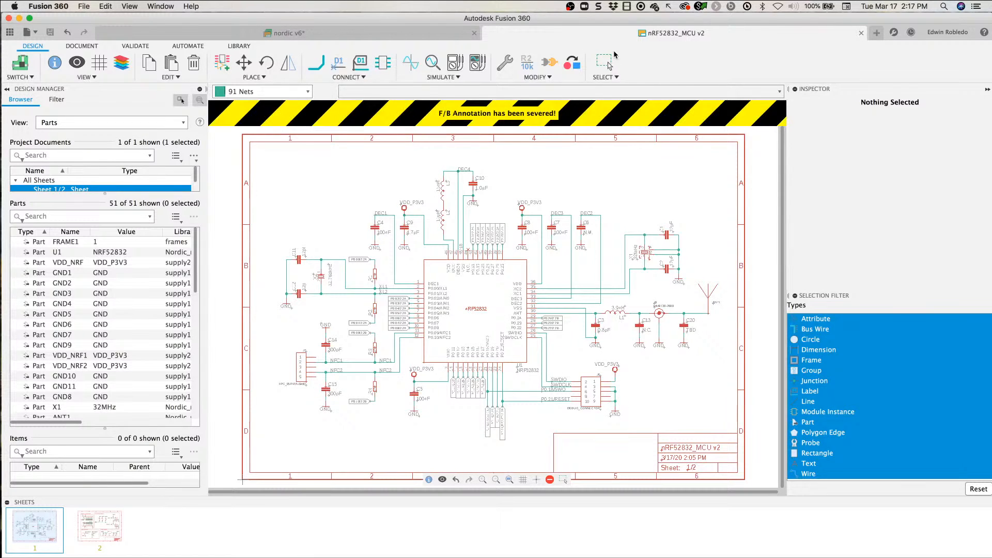
Step: Close the nRF52832_MCU schematic, and close the nordic electronics design with its changes saved
left_click(860, 34)
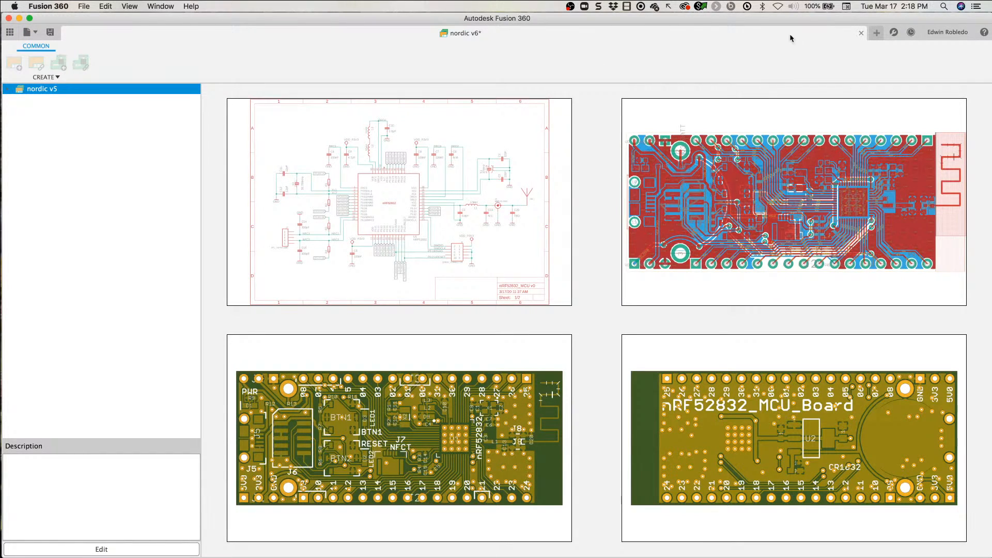
left_click(861, 33)
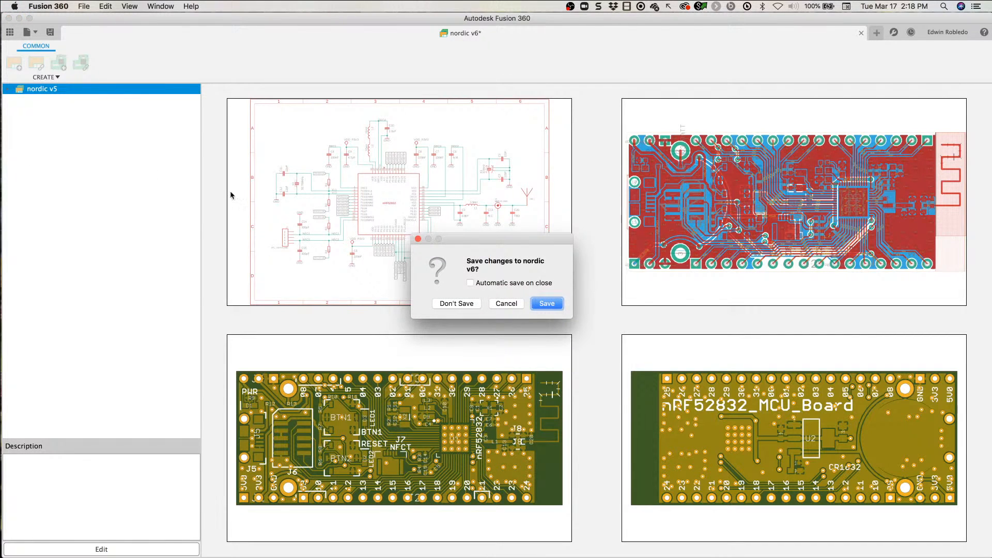
left_click(540, 305)
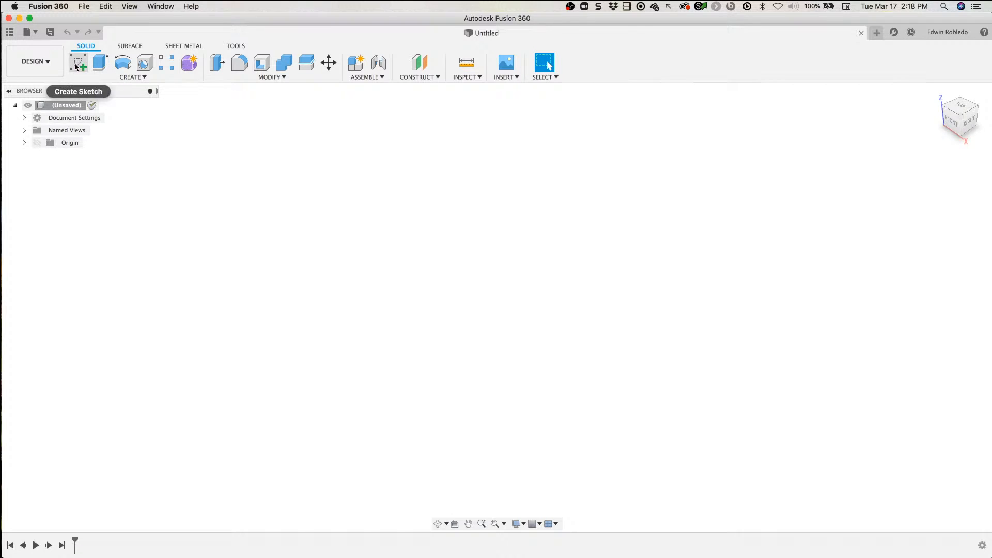
Step: Open the BBB_3D electronics design from the BBB-G folder of the TechMarketing project, and hide the project data
left_click(9, 32)
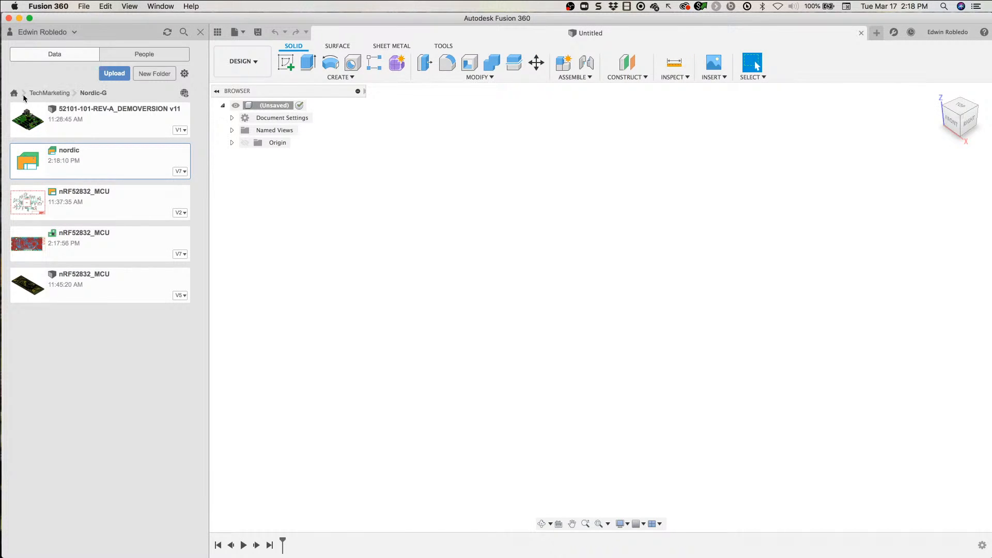
left_click(43, 94)
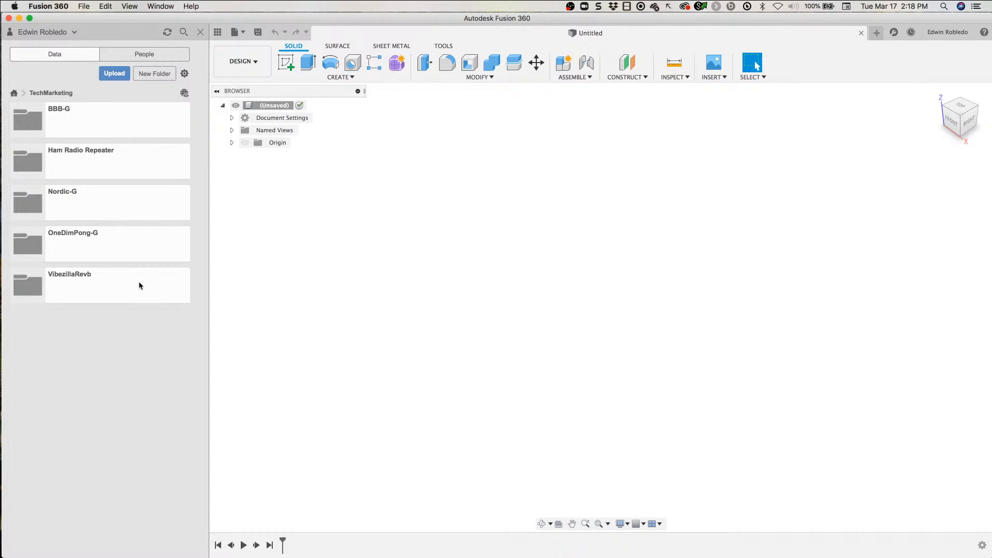
left_click(93, 125)
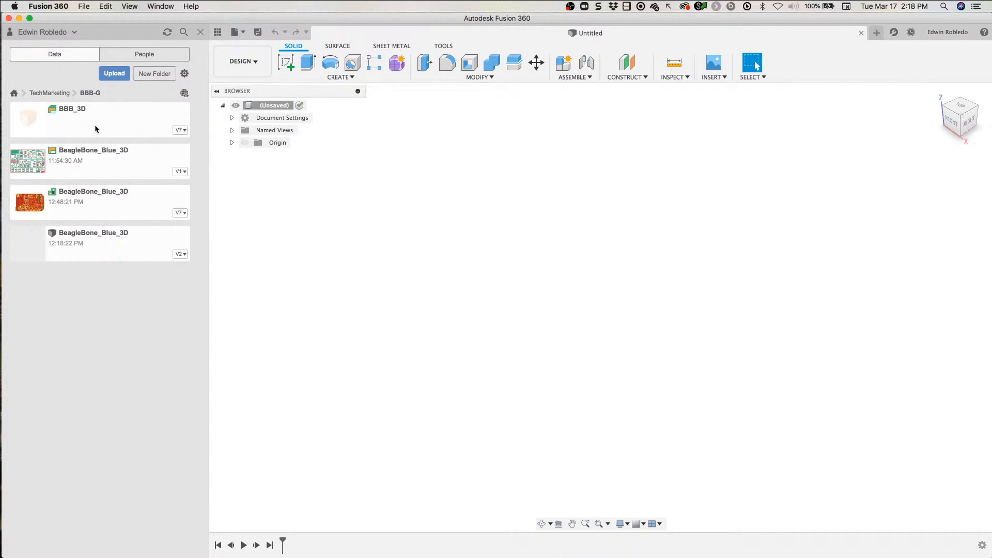
double_click(87, 126)
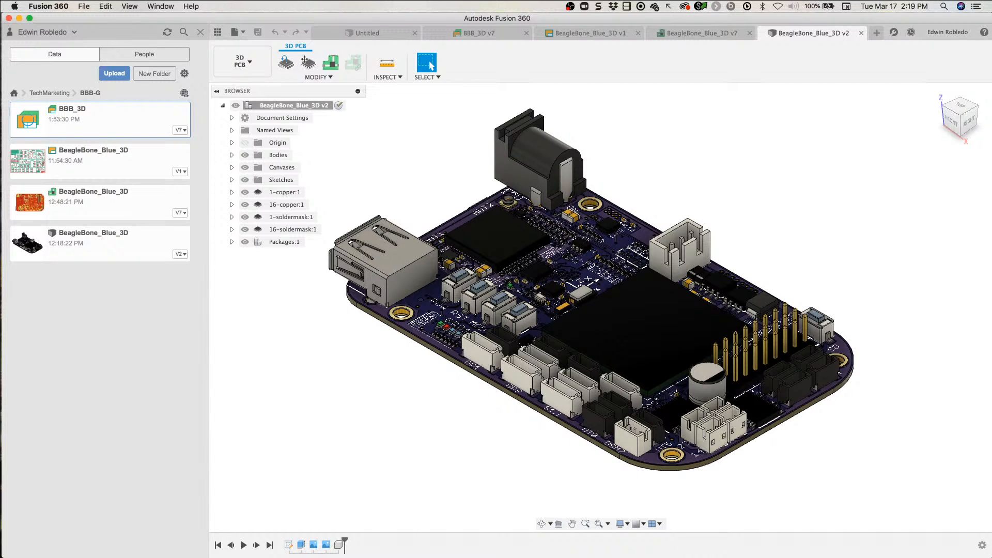
left_click(199, 35)
left_click(199, 36)
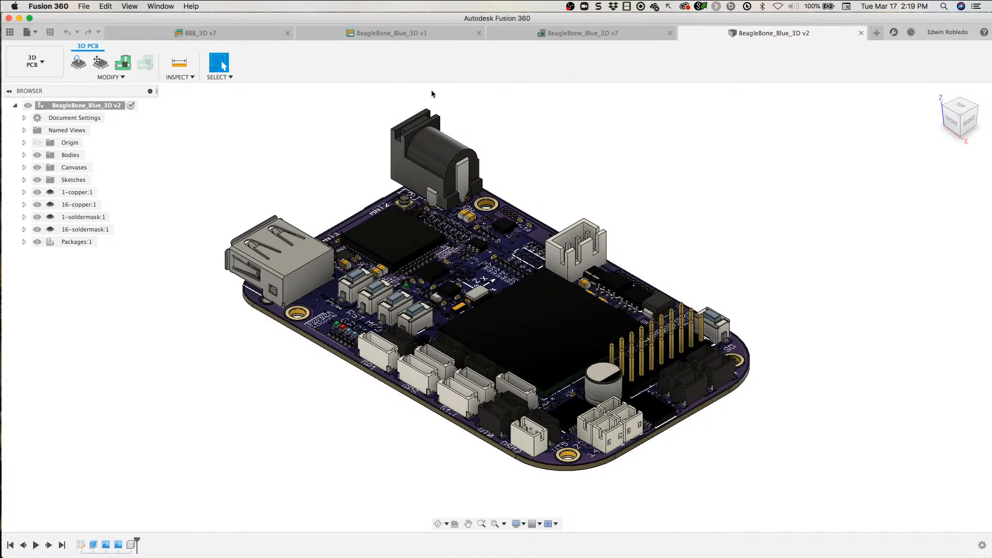
Step: Switch to the BeagleBone_Blue_3D v7 board, open its DRC design rules, and review the rule file description
left_click(608, 35)
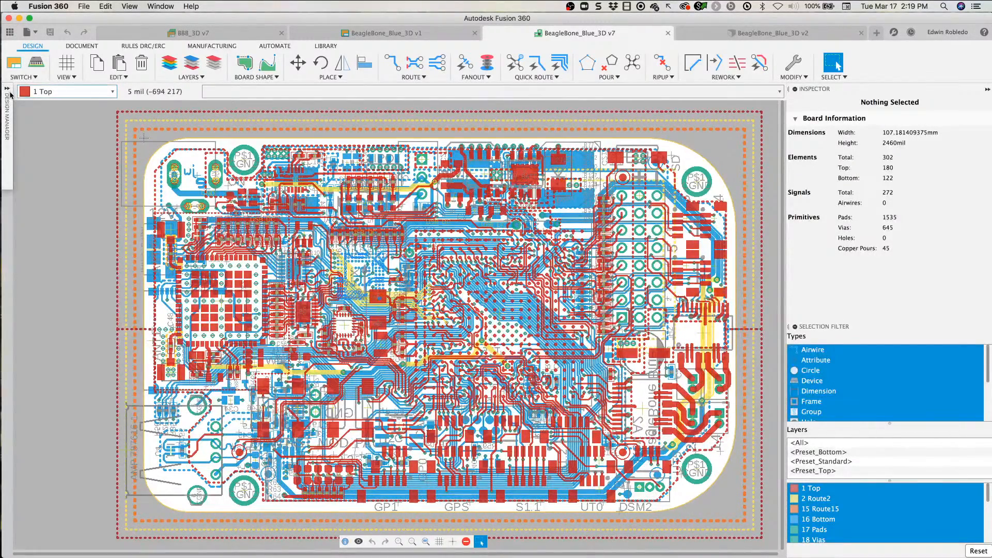
left_click(145, 46)
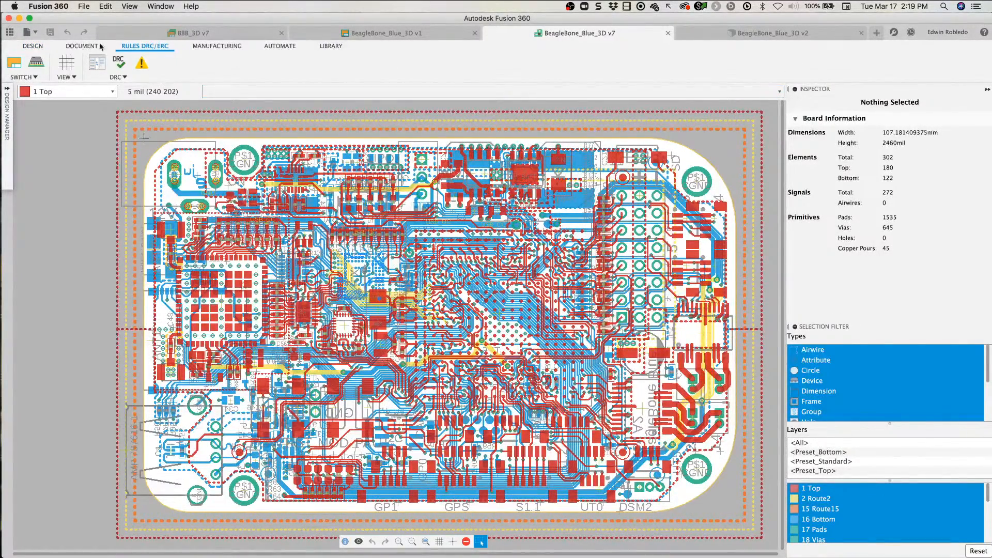
left_click(122, 65)
left_click_drag(131, 15, 302, 118)
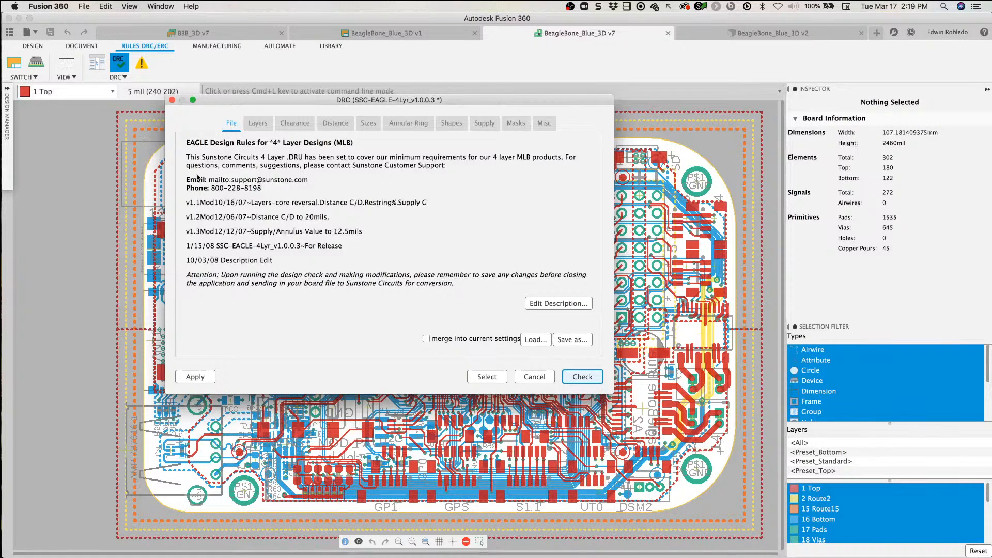
left_click_drag(210, 328, 215, 178)
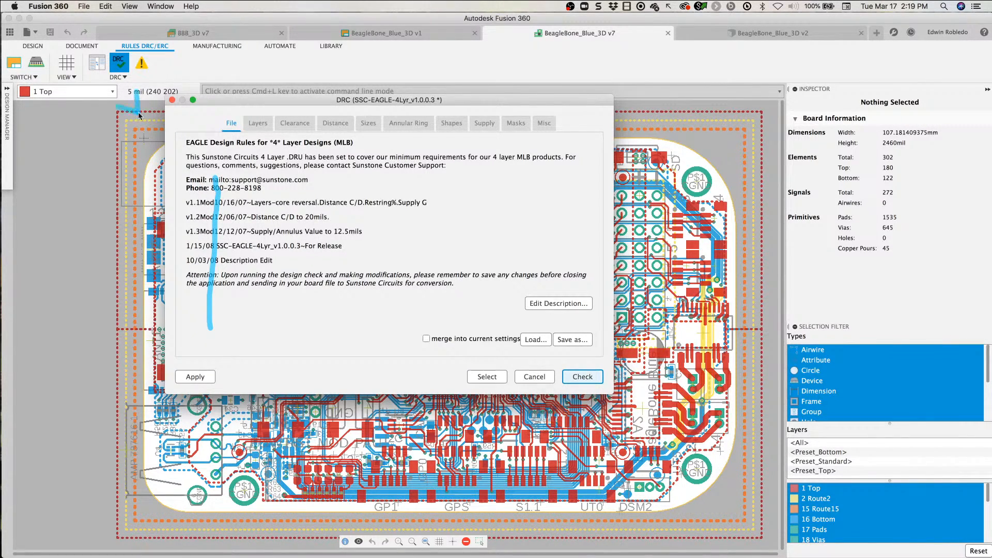
left_click_drag(136, 110, 203, 155)
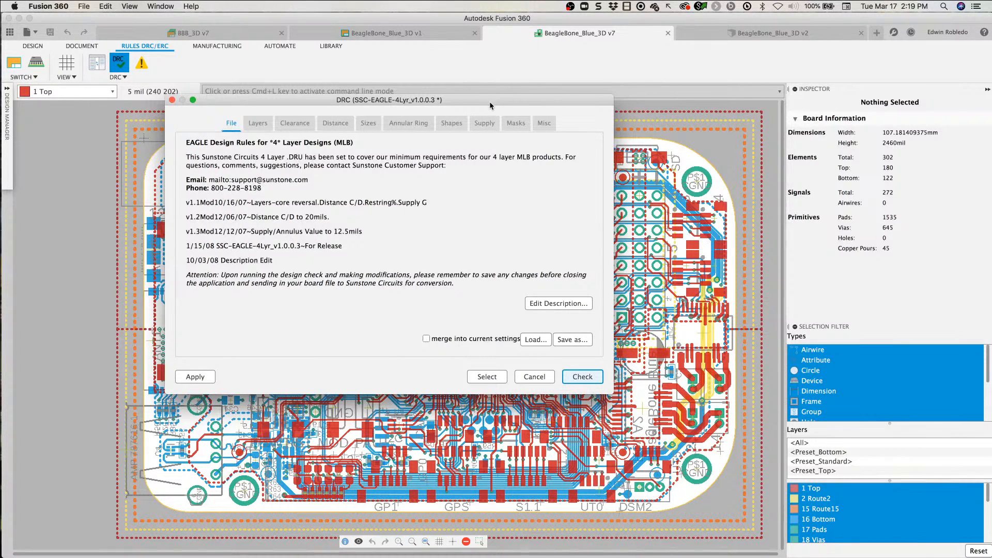
left_click_drag(489, 102, 465, 101)
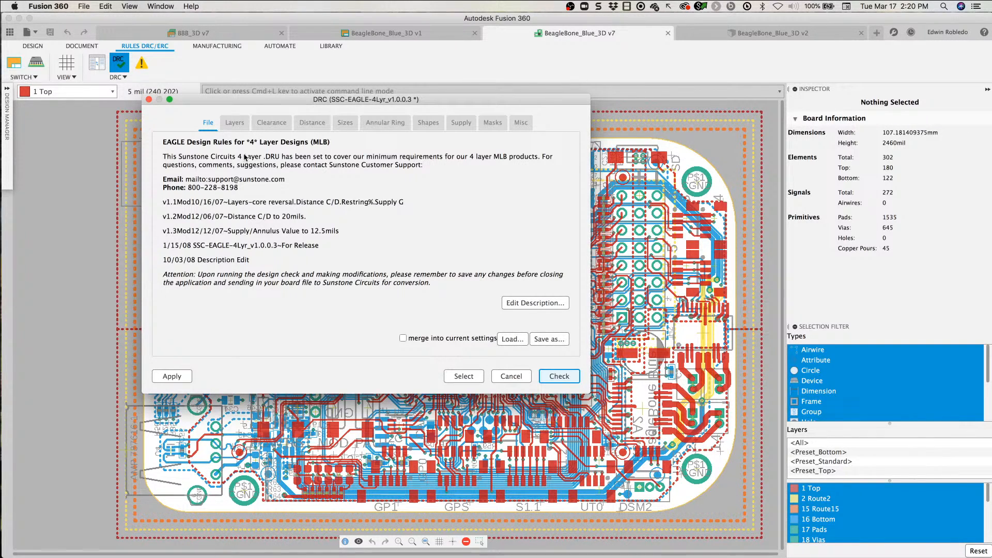
left_click(513, 340)
Step: Display the layer stack rules and correct the Setup expression to ([2:1+(2*15)+16])
left_click(235, 125)
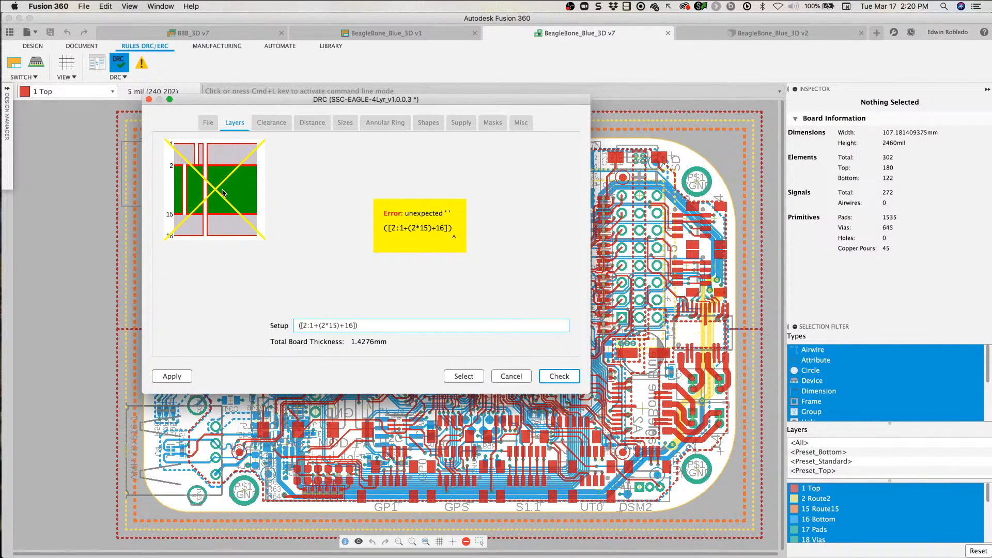
key("BackSpace")
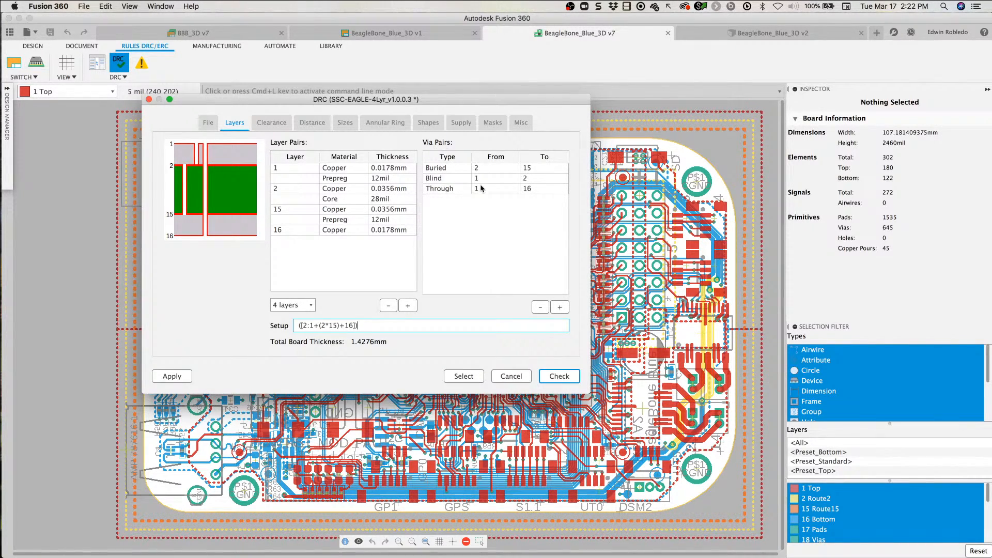
Step: Try adding a via pair from layer 1 to layer 15 to the layer stack, and remove it again
left_click(559, 307)
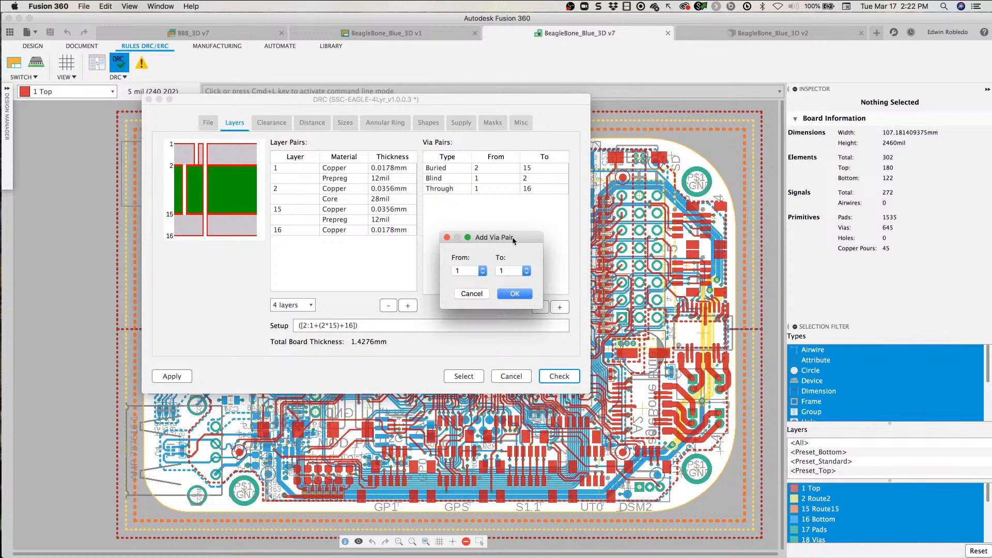
left_click_drag(512, 233, 457, 207)
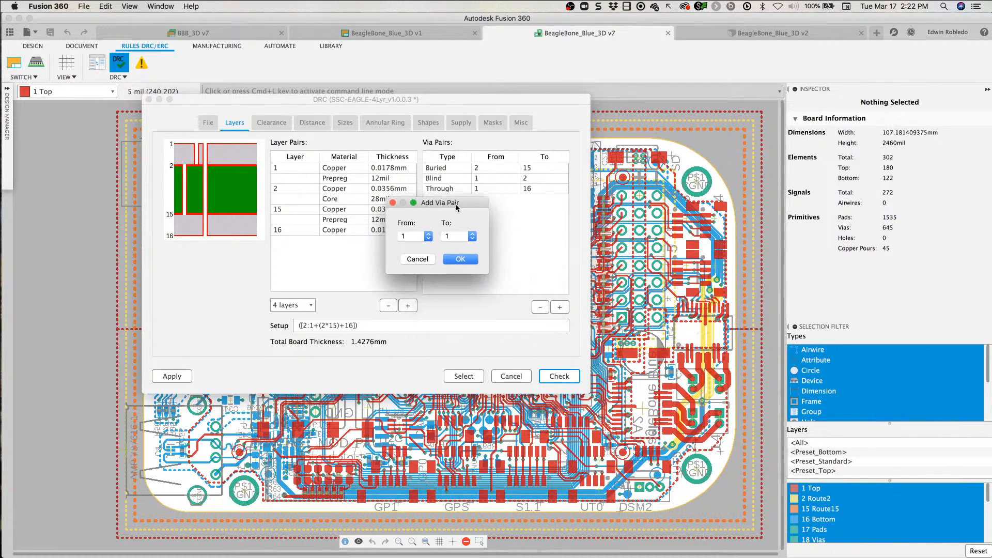
left_click(473, 236)
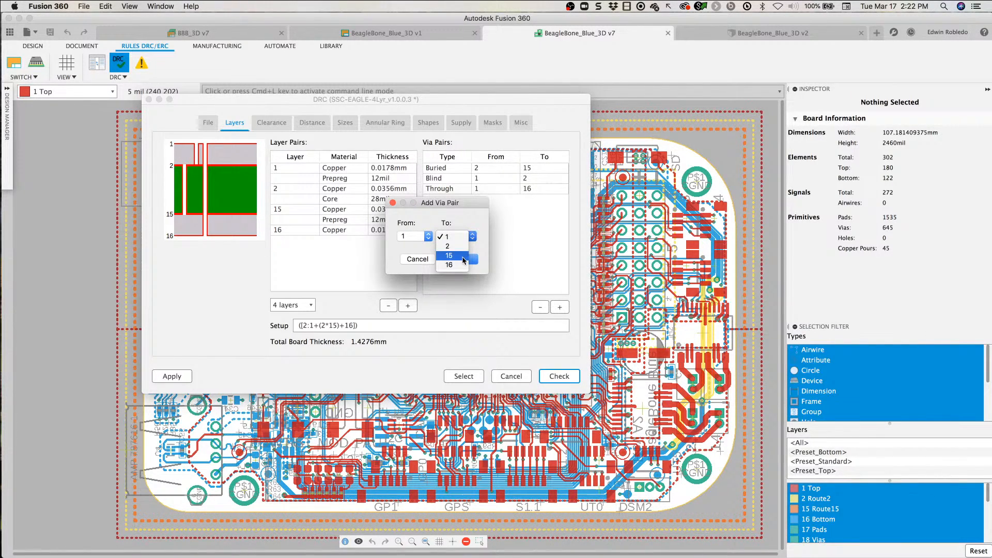
left_click(463, 256)
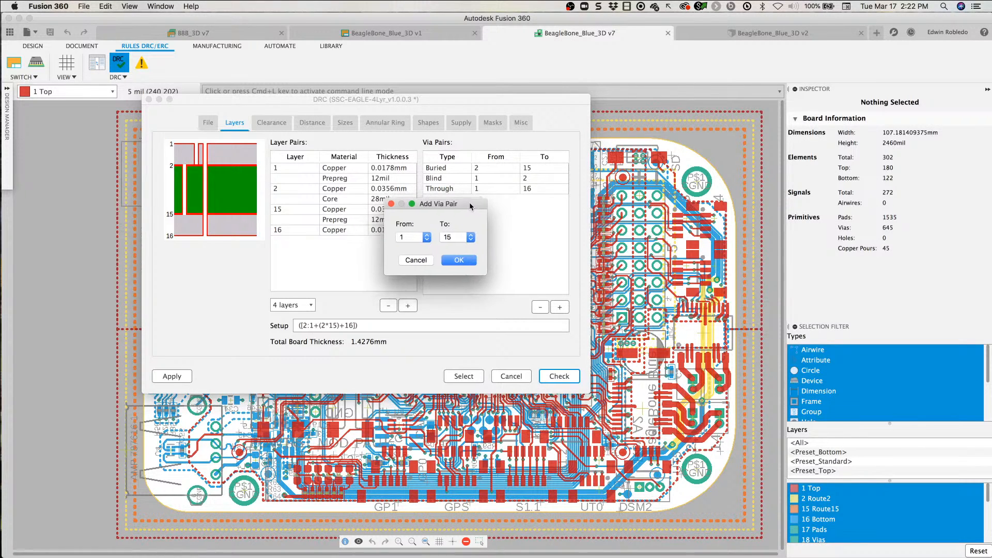
left_click(465, 260)
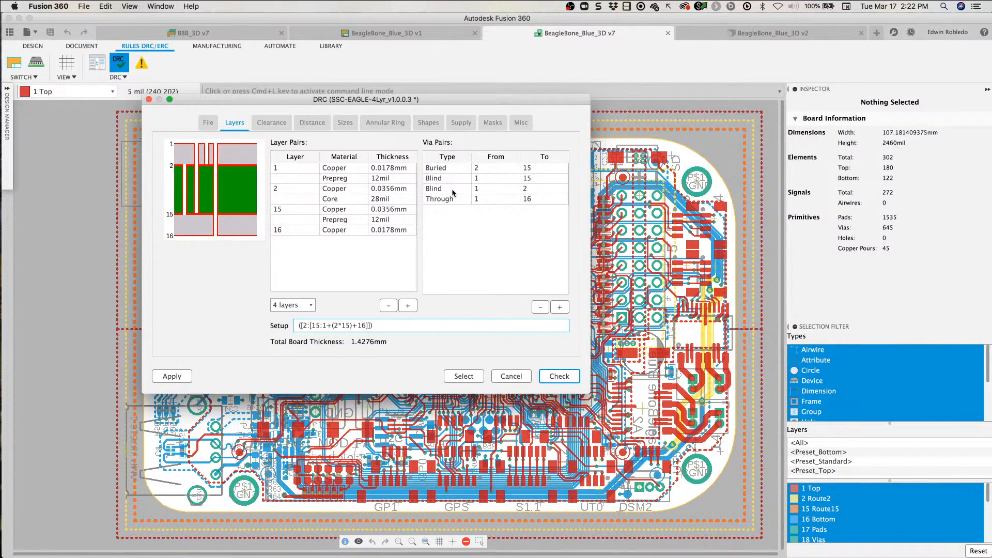
left_click(510, 178)
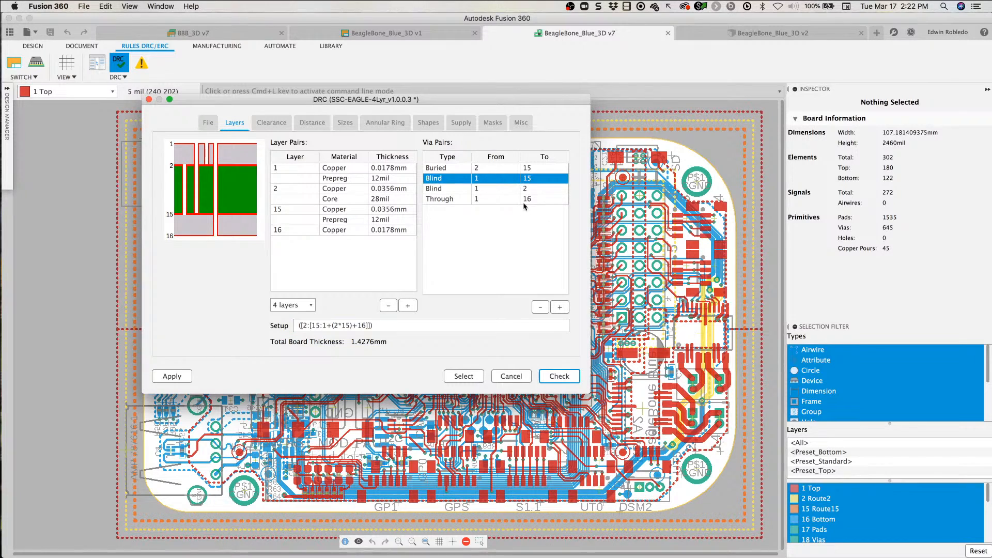
left_click(541, 307)
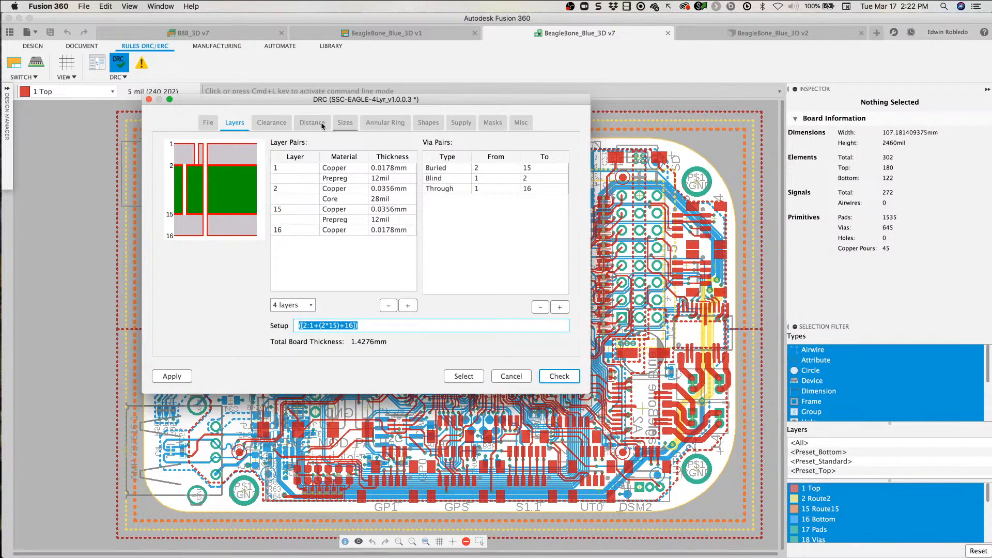
Step: Review the Clearance and Distance design rules, and close the DRC settings without running the check
left_click(272, 124)
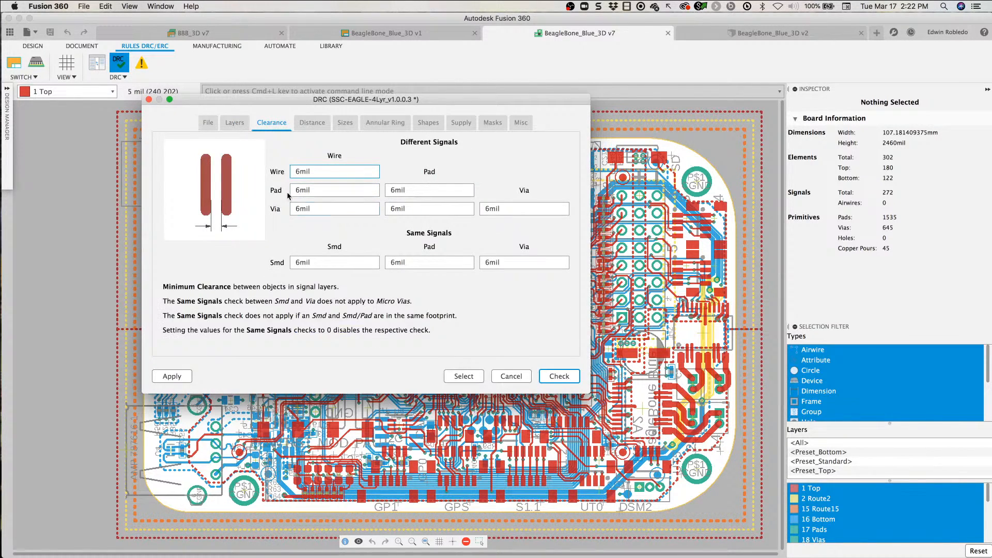
left_click(315, 125)
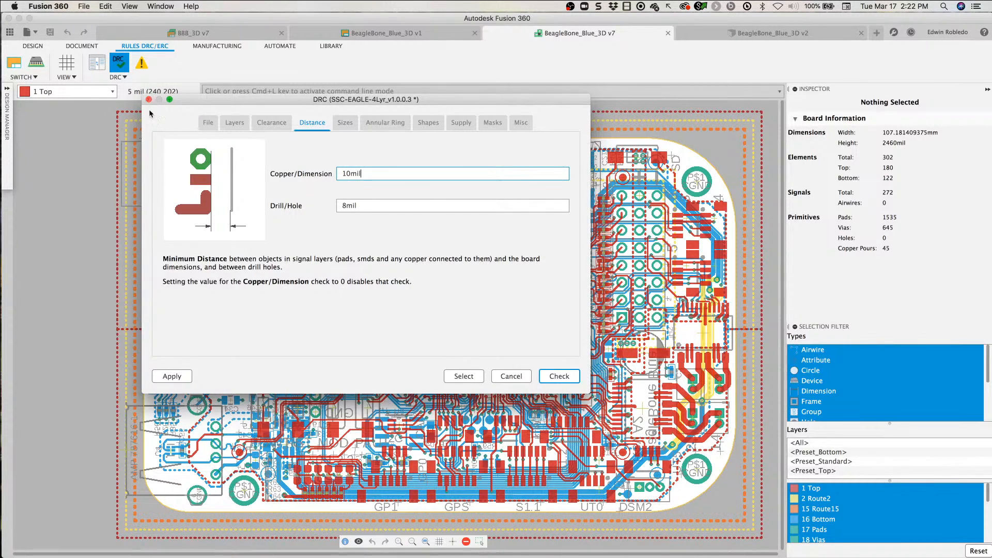
left_click(511, 377)
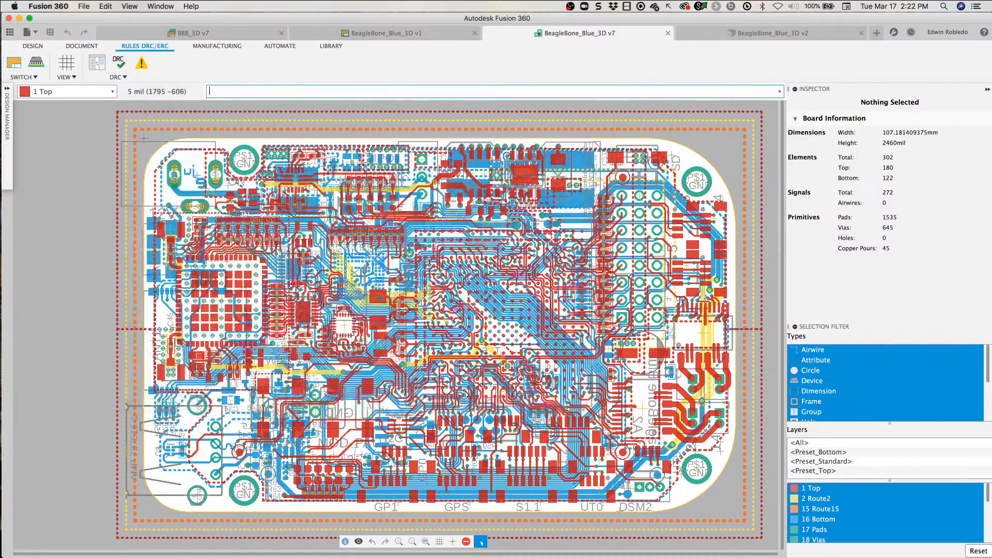
Step: Pour the copper polygons on the BeagleBone Blue board
left_click(32, 46)
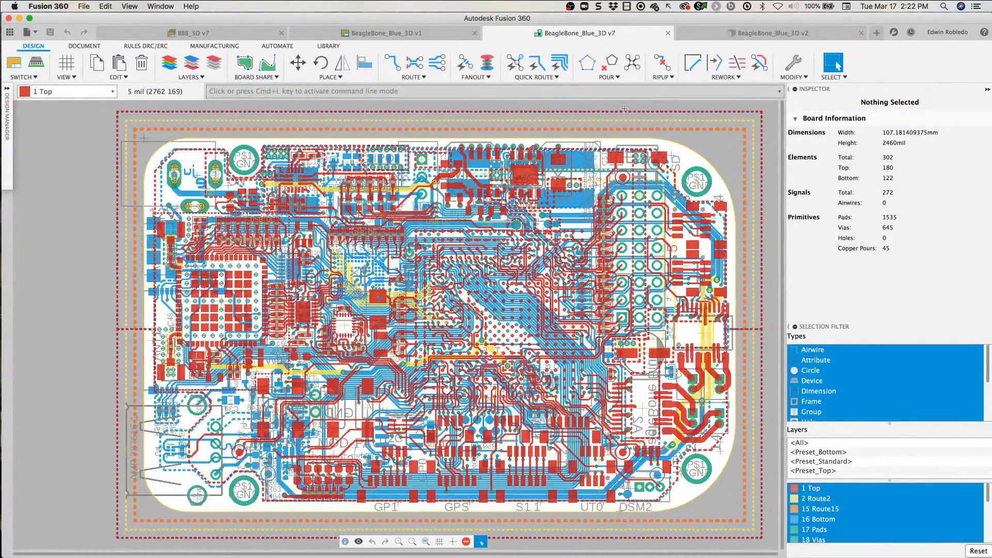
left_click(632, 62)
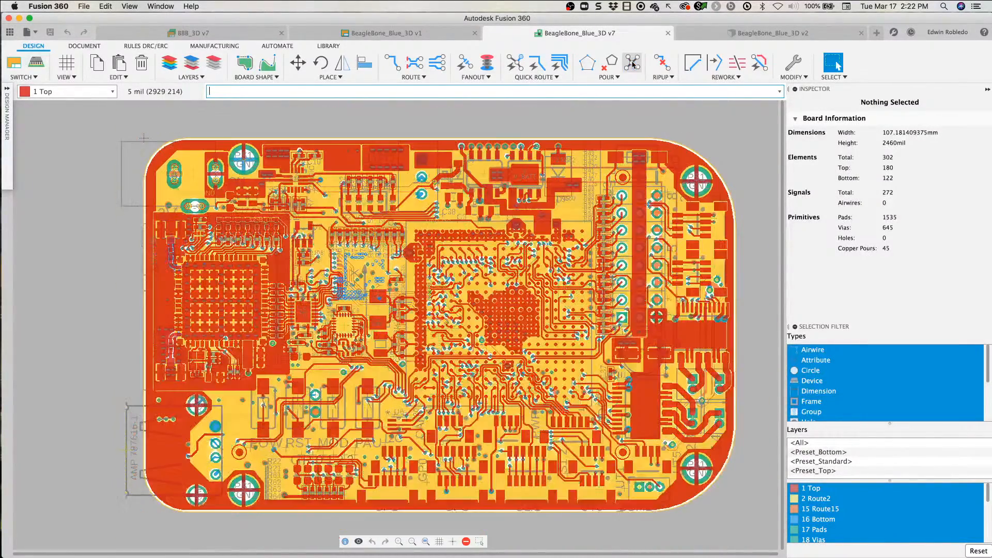
scroll(372, 267, "right", 3)
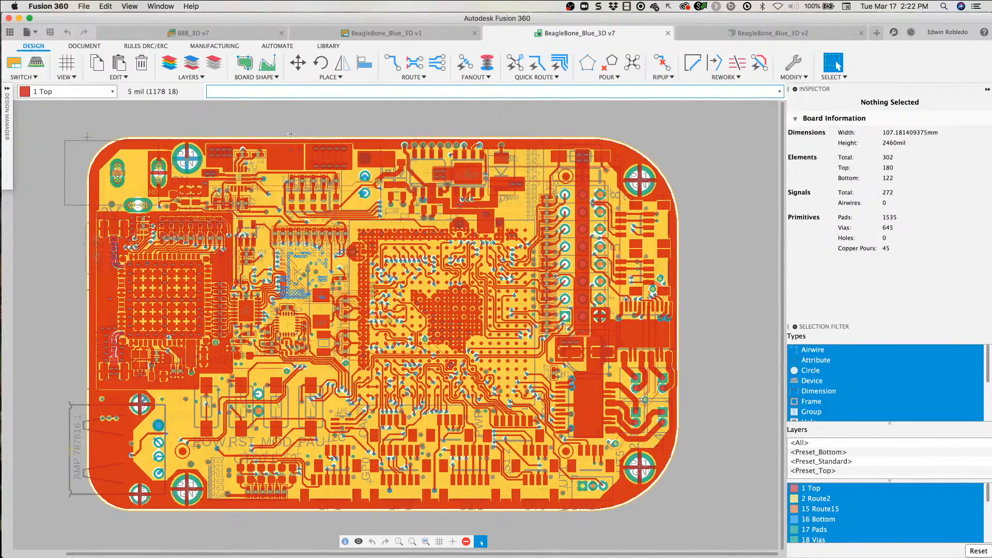
Step: Open an enlarged Manufacturing Preview of the board, inspect the top side, and display the Bottom Side
left_click(215, 46)
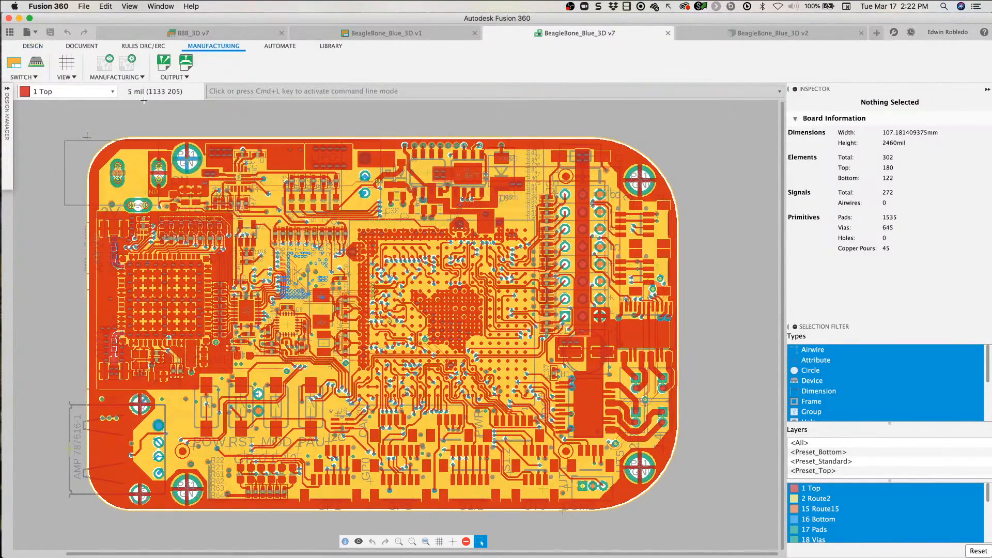
left_click(102, 64)
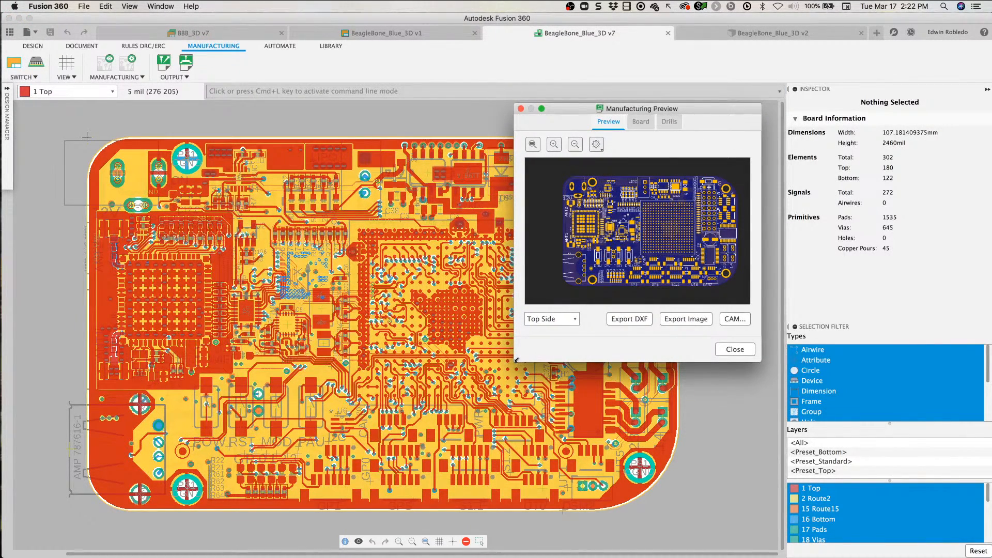
left_click_drag(516, 360, 81, 522)
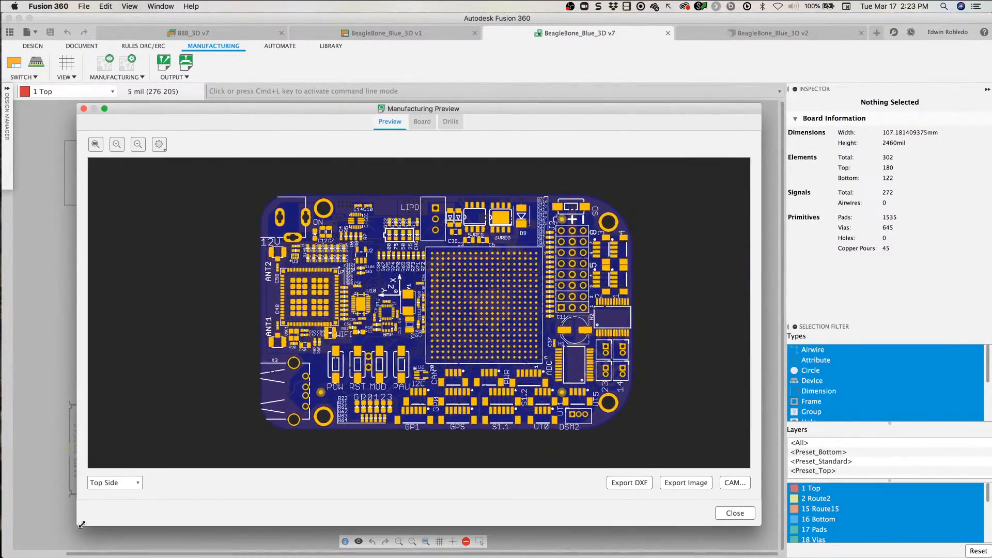
scroll(356, 318, "up", 2)
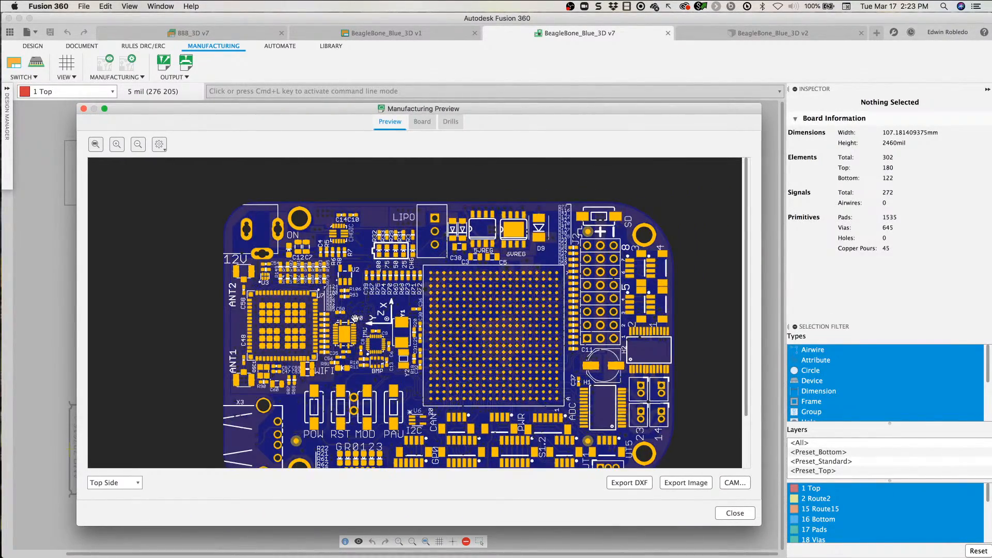
left_click_drag(355, 318, 313, 289)
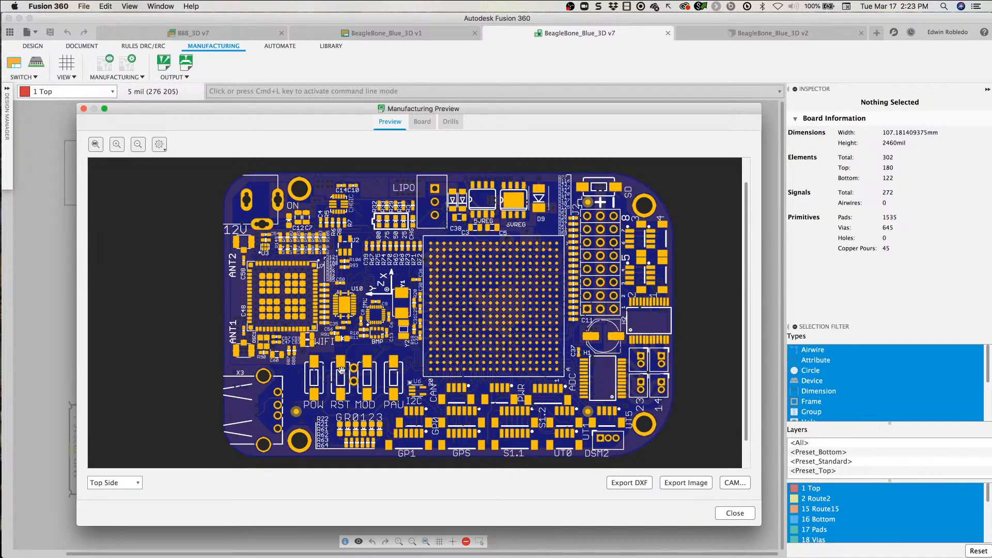
left_click(135, 484)
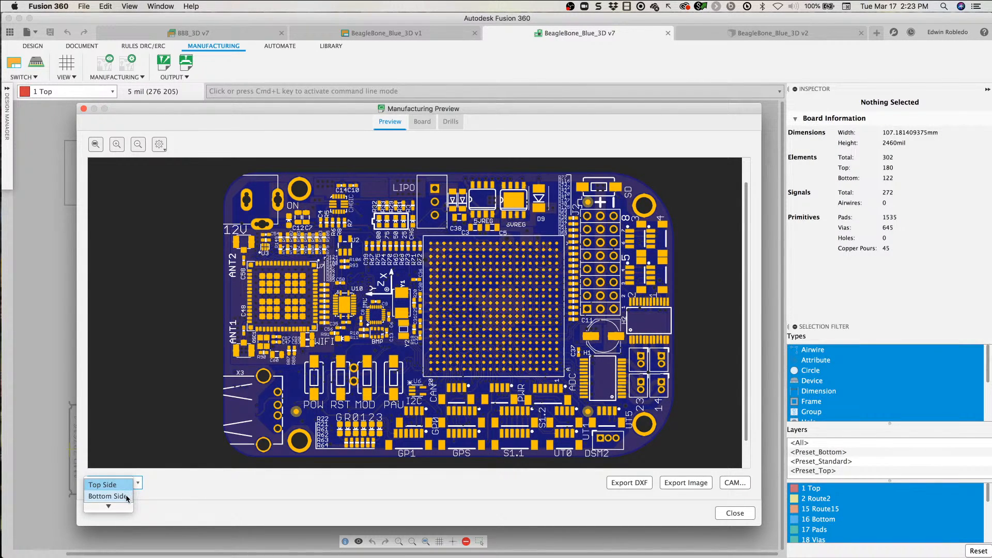
left_click(126, 499)
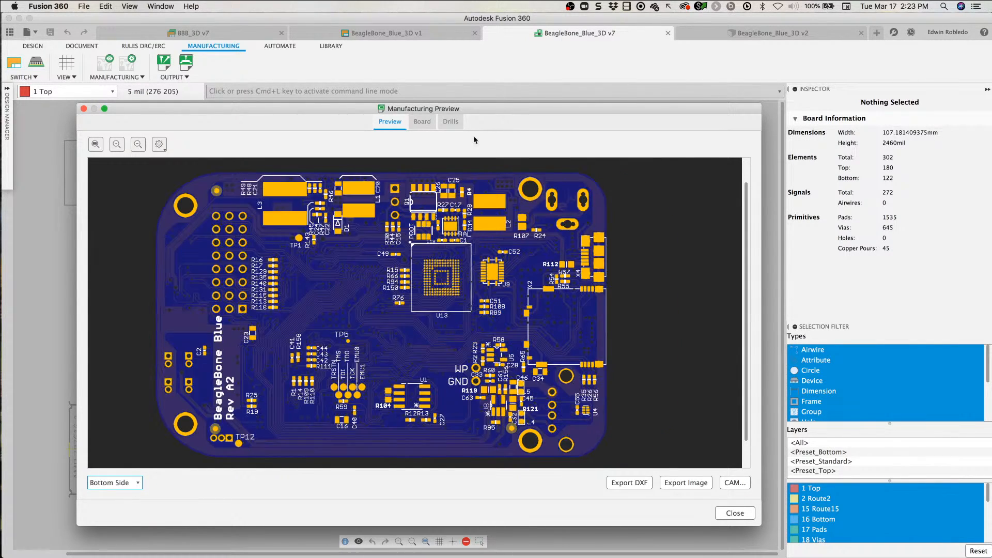
Step: Review the board's Routing and Drills properties in the Manufacturing Preview
left_click(423, 123)
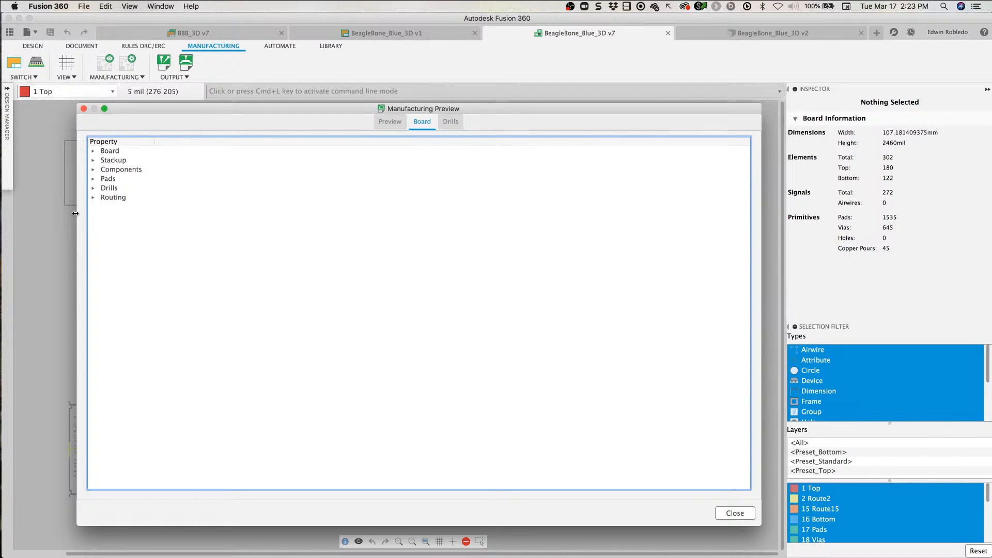
left_click(93, 200)
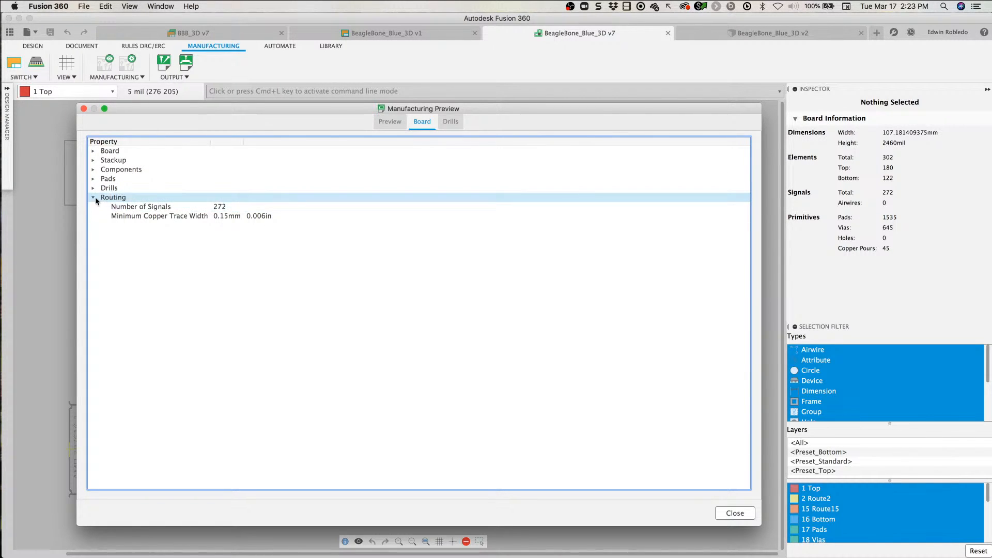
left_click(94, 188)
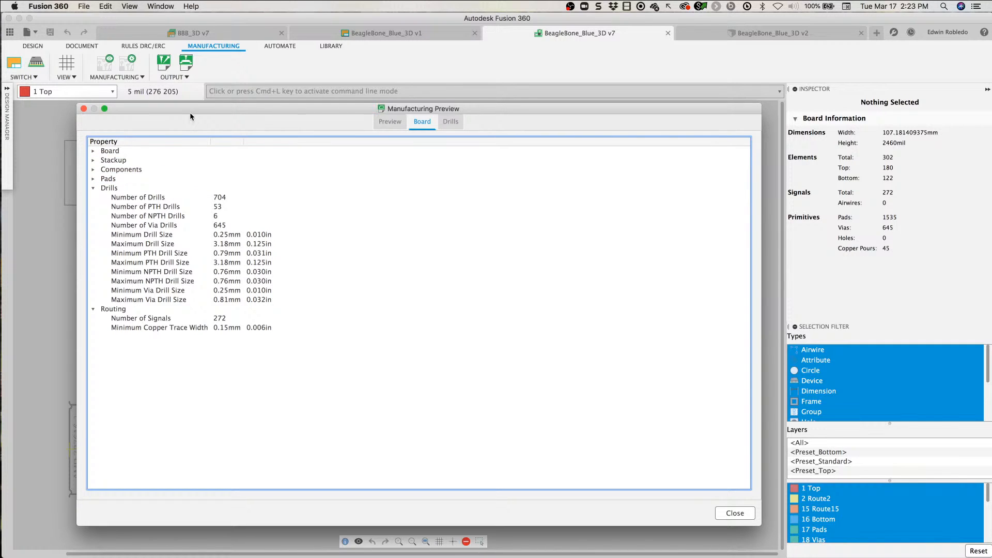
left_click_drag(190, 110, 209, 65)
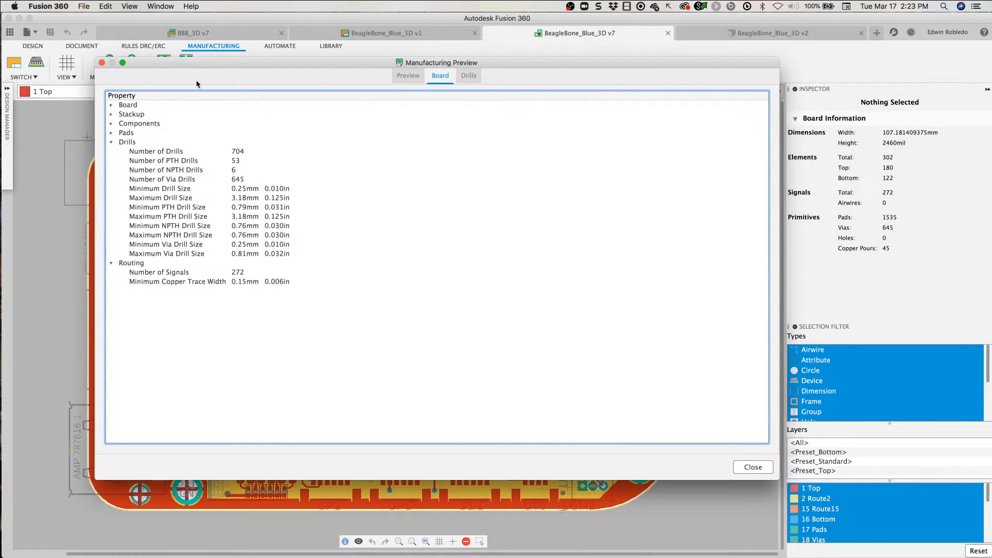
Step: Return to the board image in the Manufacturing Preview, show the Top Side, and move the window to uncover the manufacturing tools
left_click(409, 77)
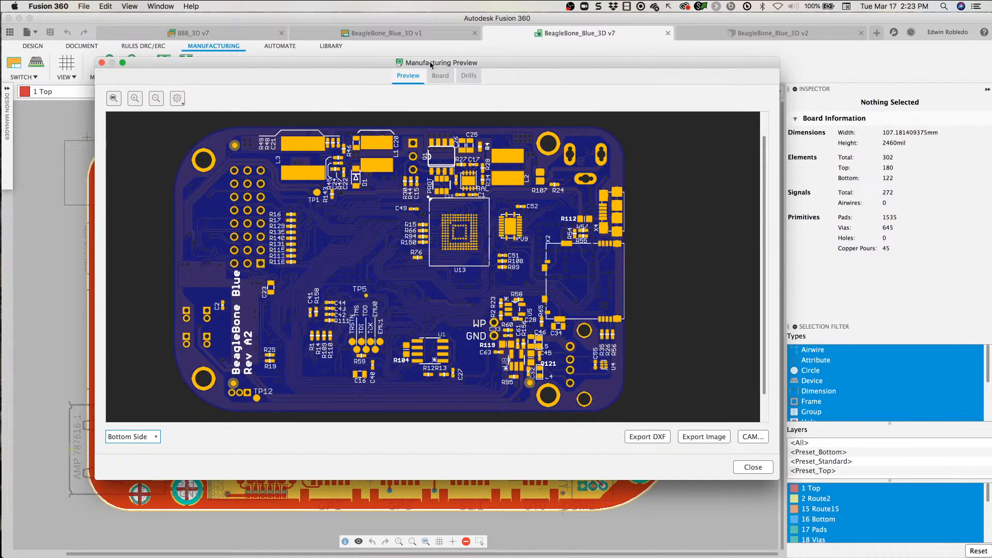
left_click(140, 436)
left_click(143, 441)
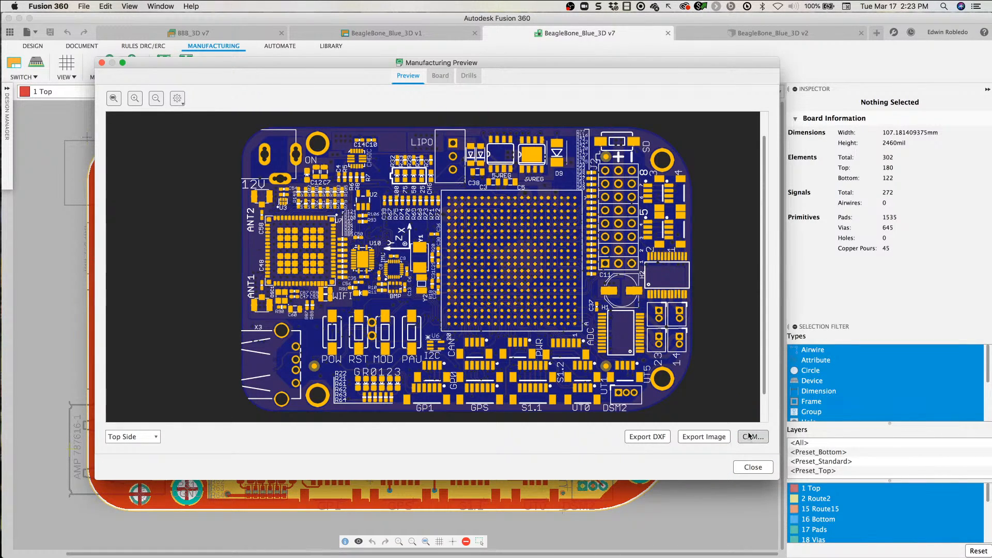
left_click_drag(164, 63, 333, 64)
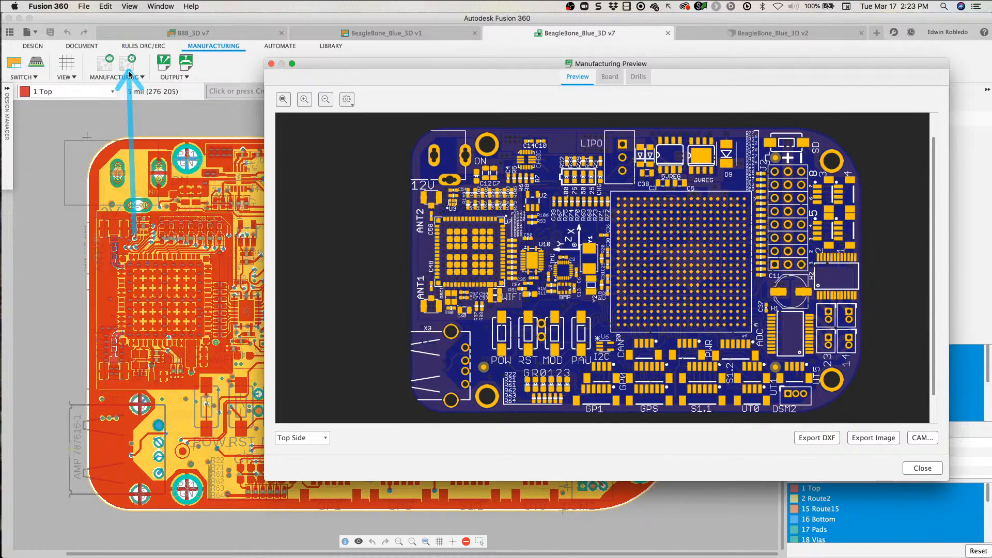
Step: Open the CAM Processor from the Manufacturing Preview, then reposition and enlarge its window to show all output files
left_click_drag(496, 65, 356, 46)
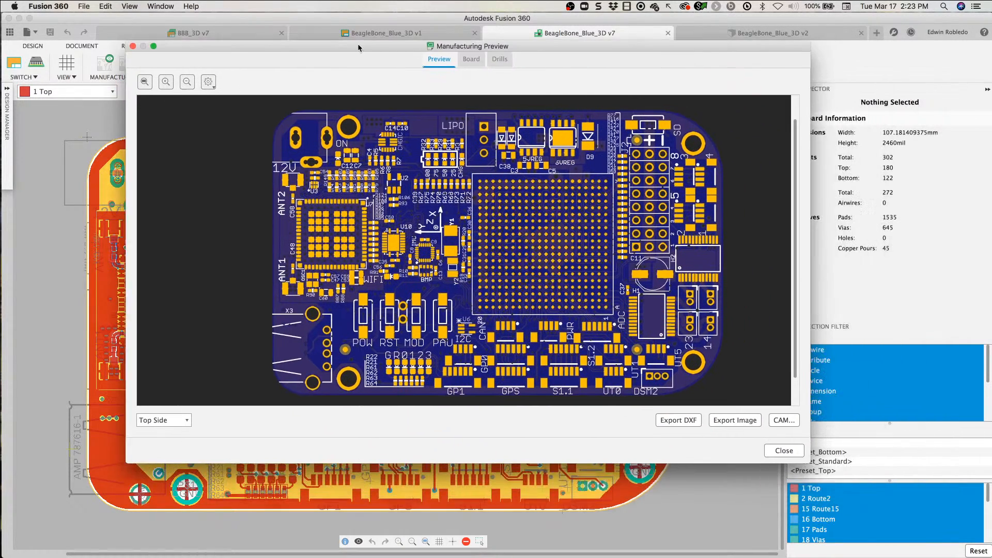
left_click(784, 447)
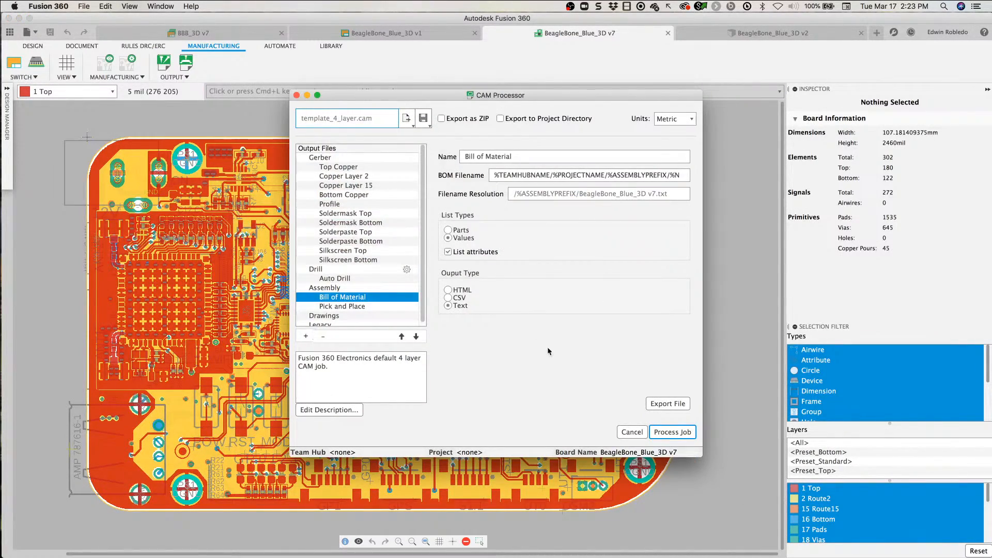
left_click_drag(528, 98, 450, 61)
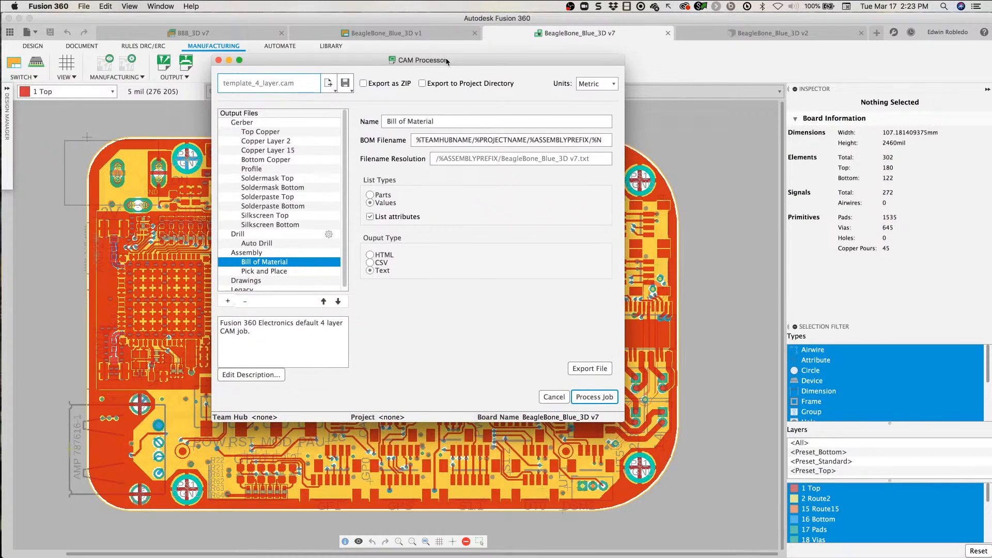
left_click_drag(616, 420, 705, 508)
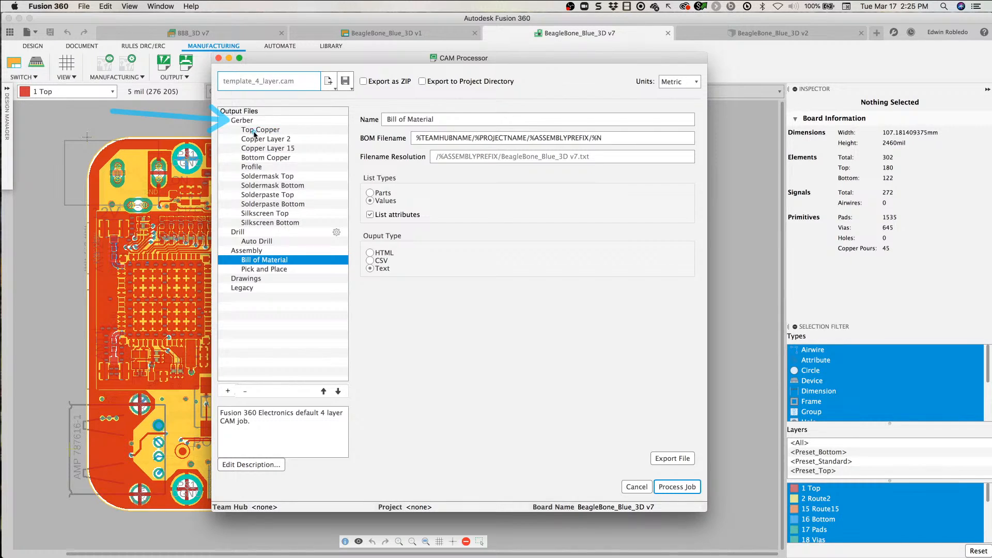
Step: Review the output types offered for the Gerber files, keeping Gerber RS-274X as the output type
left_click(243, 122)
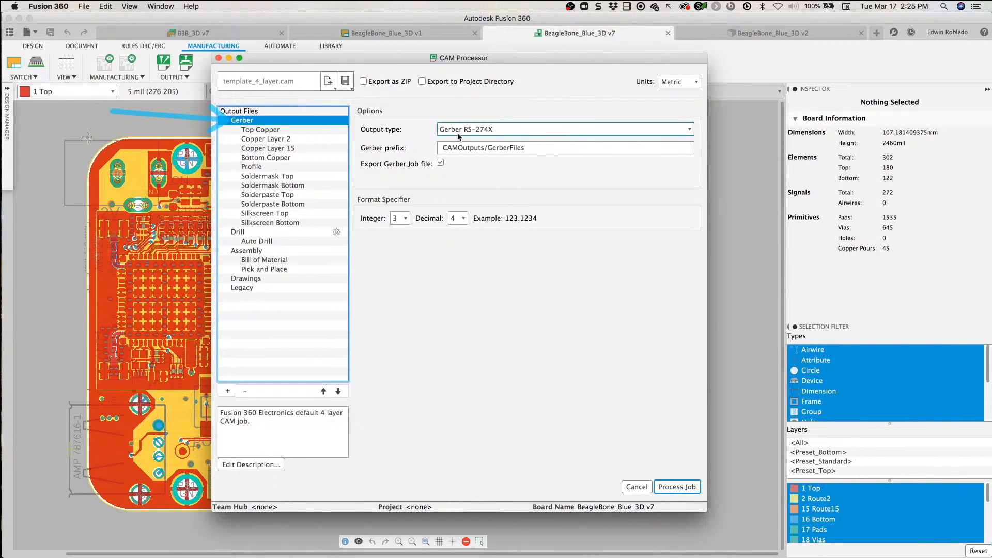
left_click(691, 131)
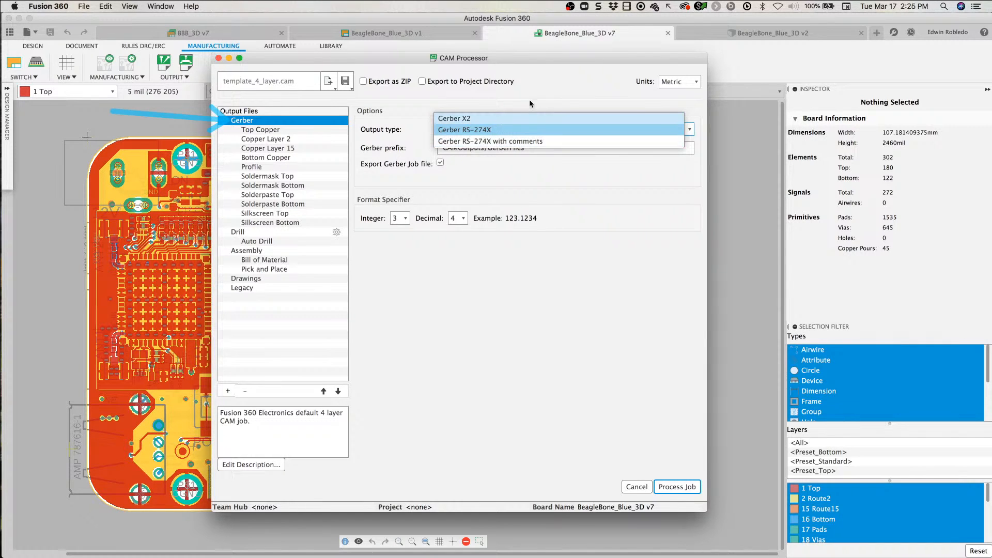
left_click(513, 119)
left_click(513, 126)
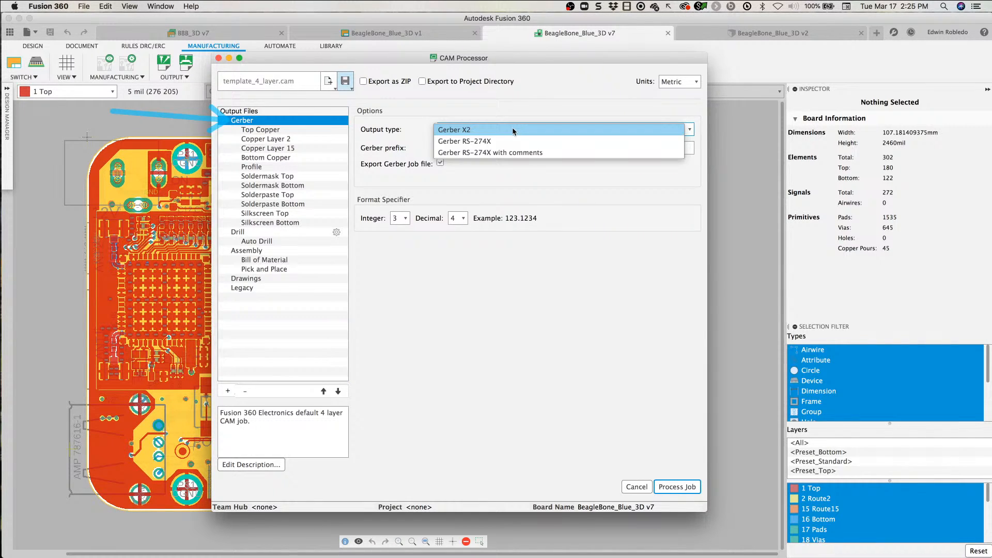
left_click(504, 146)
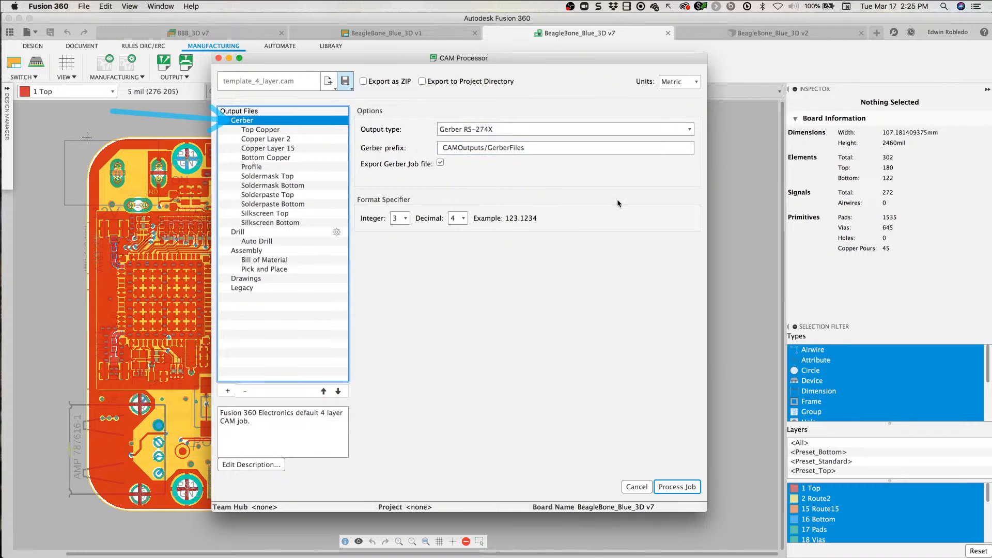
left_click(485, 130)
left_click(483, 131)
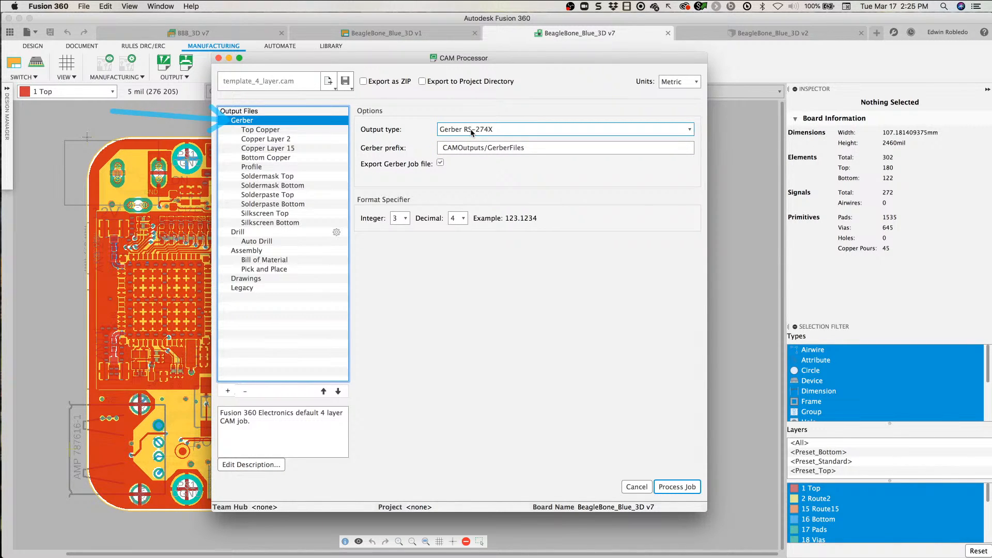
mouse_move(472, 133)
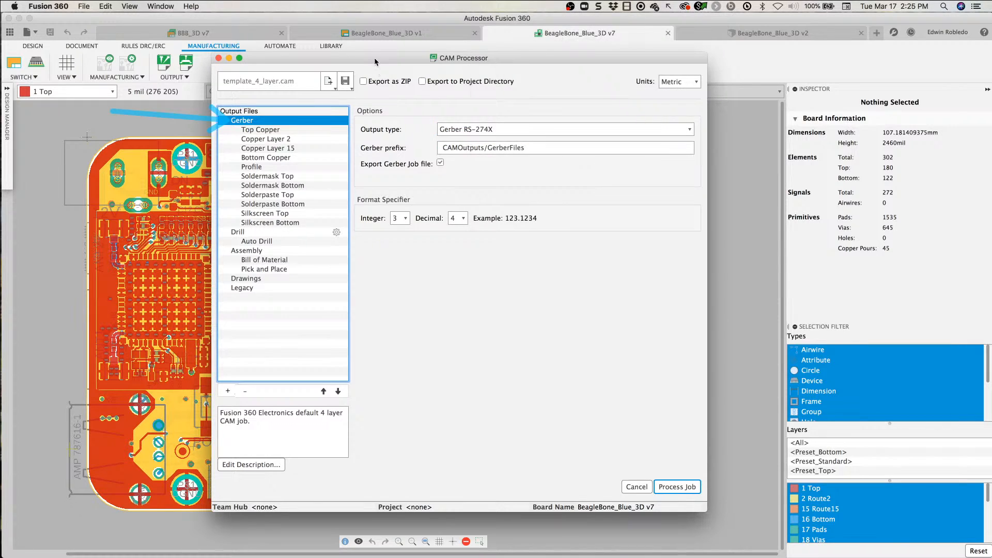
Step: Examine the Gerber prefix and the options for exporting as ZIP or to the project directory
left_click(454, 152)
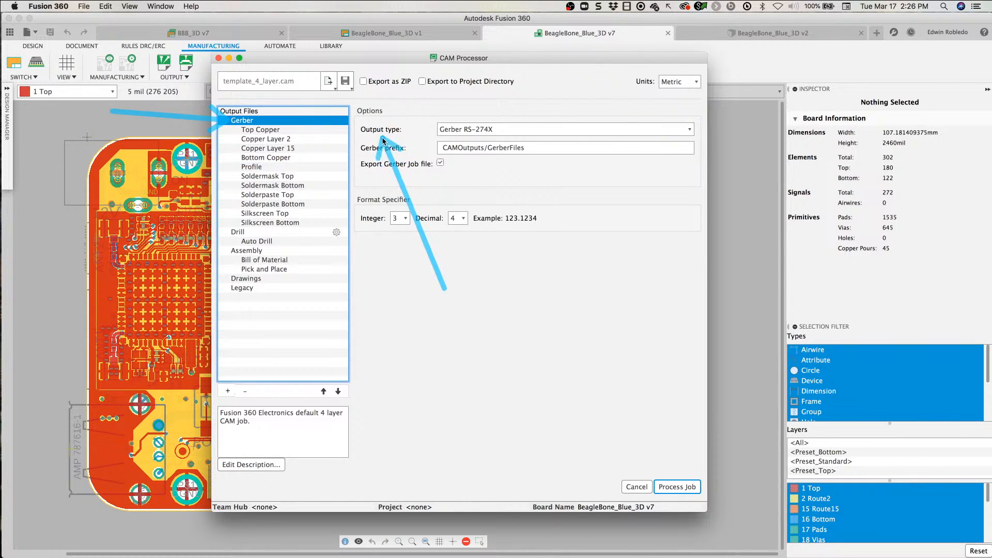
left_click_drag(383, 139, 365, 91)
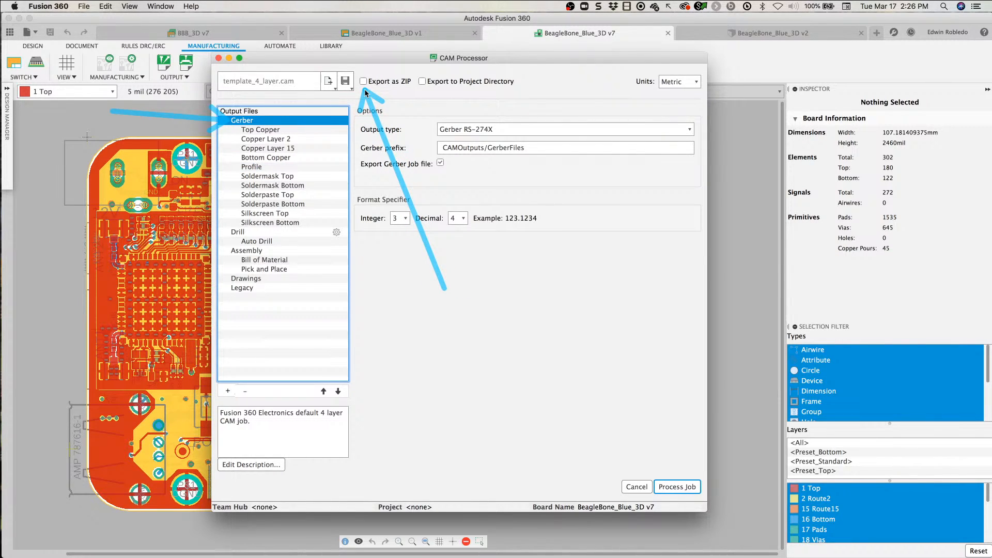
left_click_drag(520, 294, 422, 92)
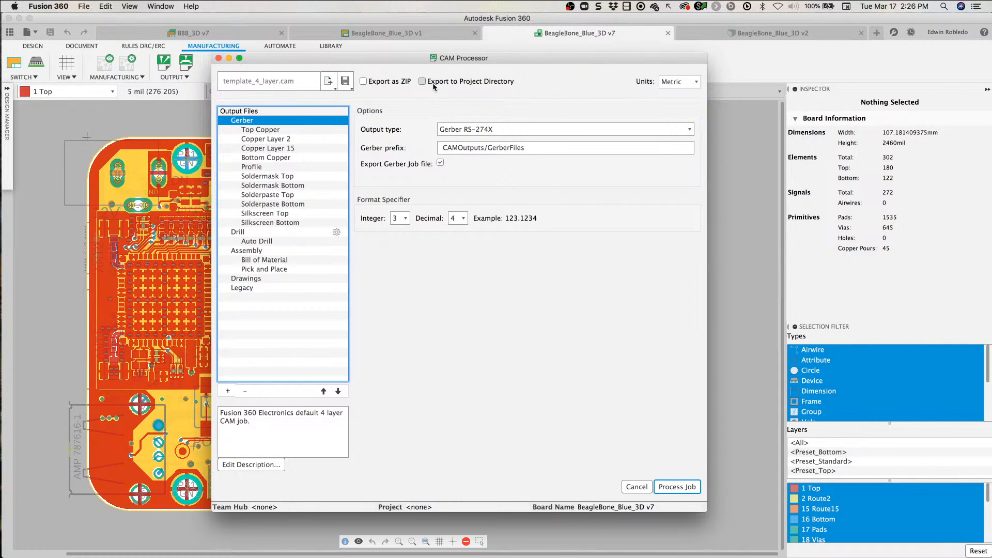
Step: Review the Top Copper, Copper Layer 2, Copper Layer 15, Bottom Copper and Profile Gerber outputs in an enlarged CAM Processor window
left_click(273, 132)
left_click_drag(335, 59, 574, 43)
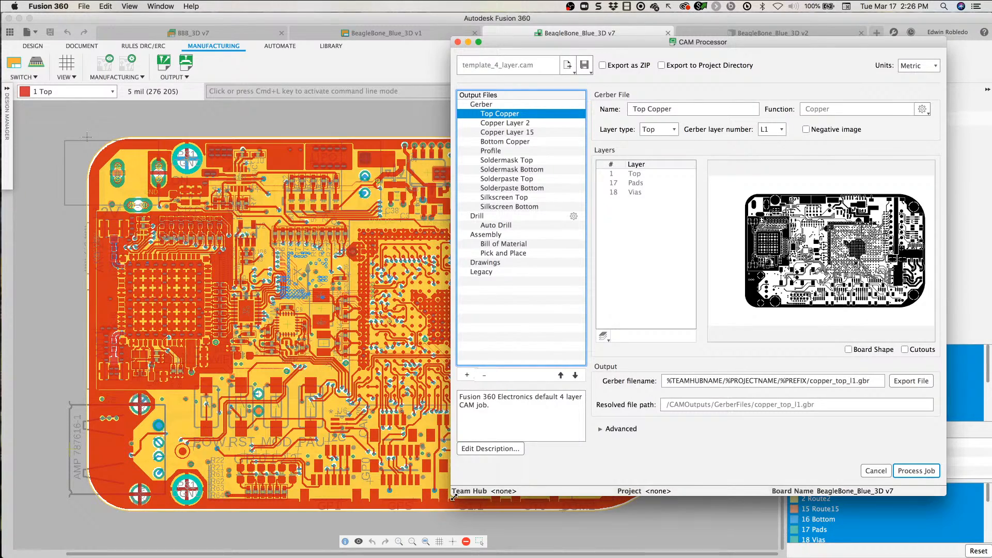
left_click_drag(451, 497, 299, 539)
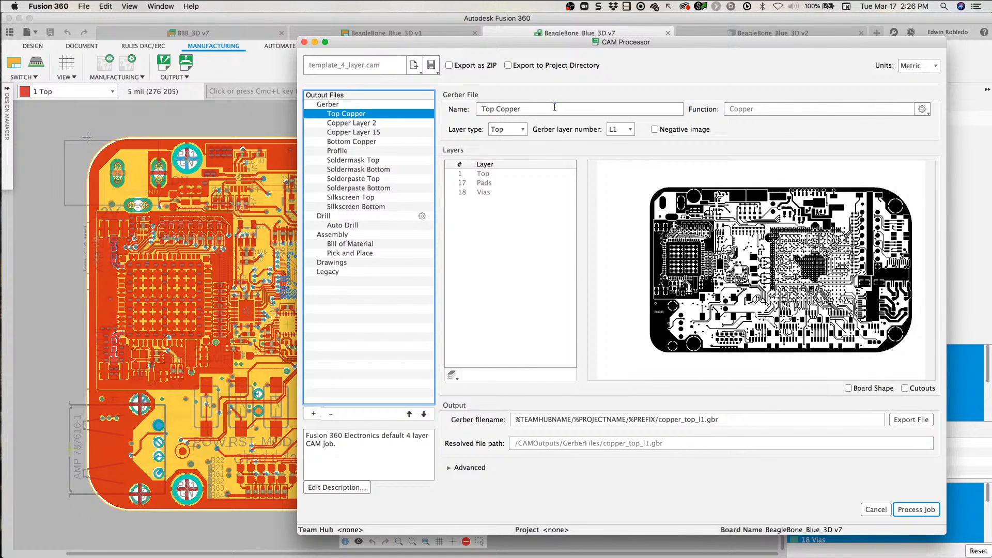
left_click(363, 124)
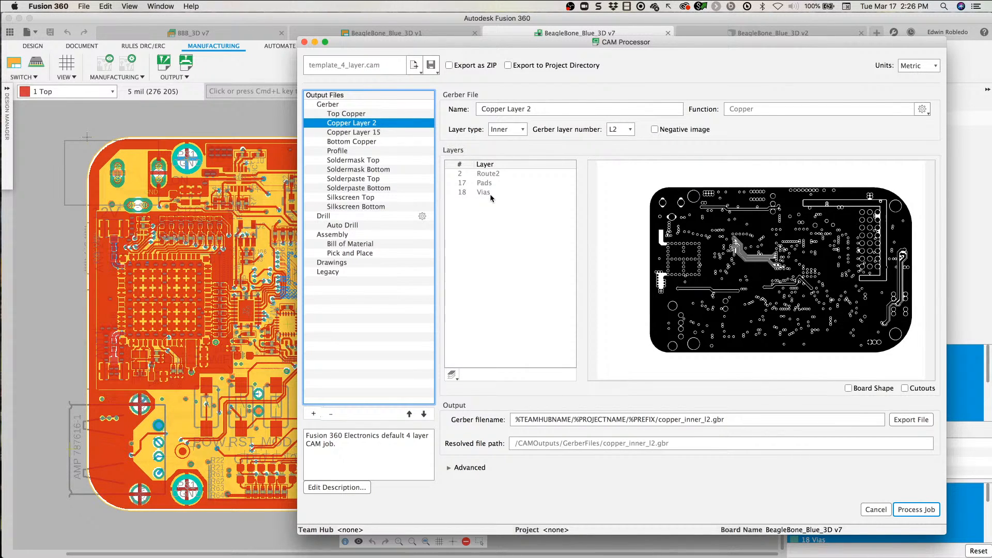
left_click(421, 133)
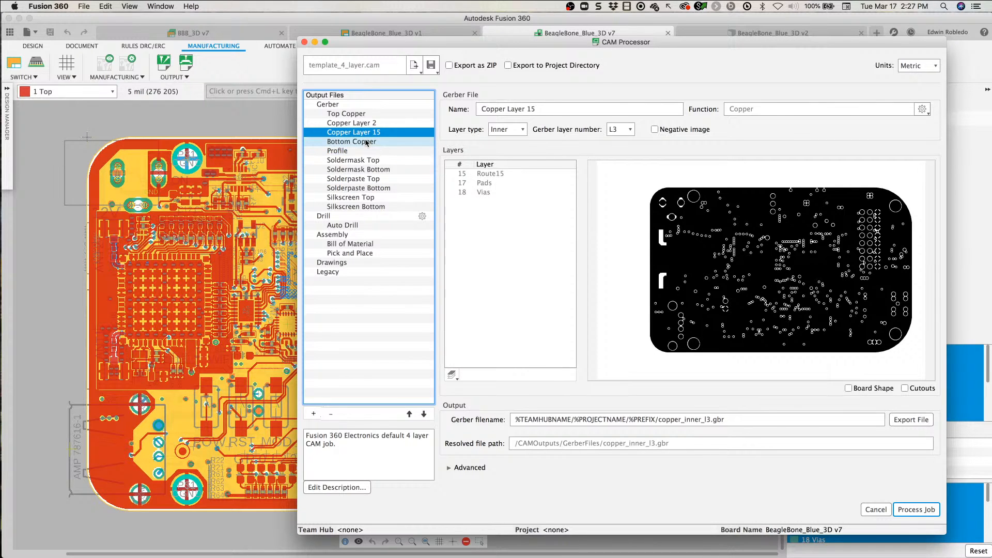
left_click(425, 142)
left_click(346, 150)
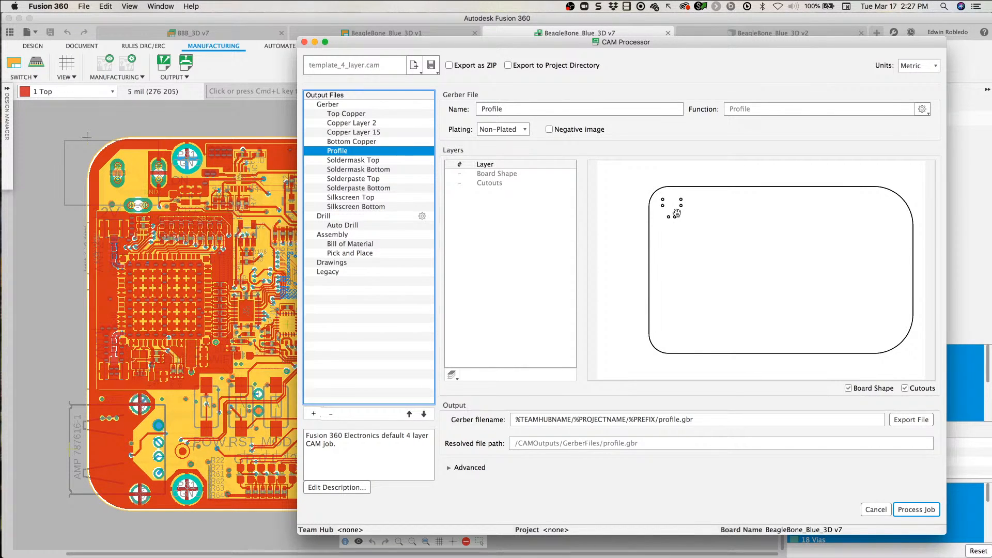
Step: Review the Gerber previews for both soldermask sides, both solderpaste sides and Silkscreen Top
left_click(378, 160)
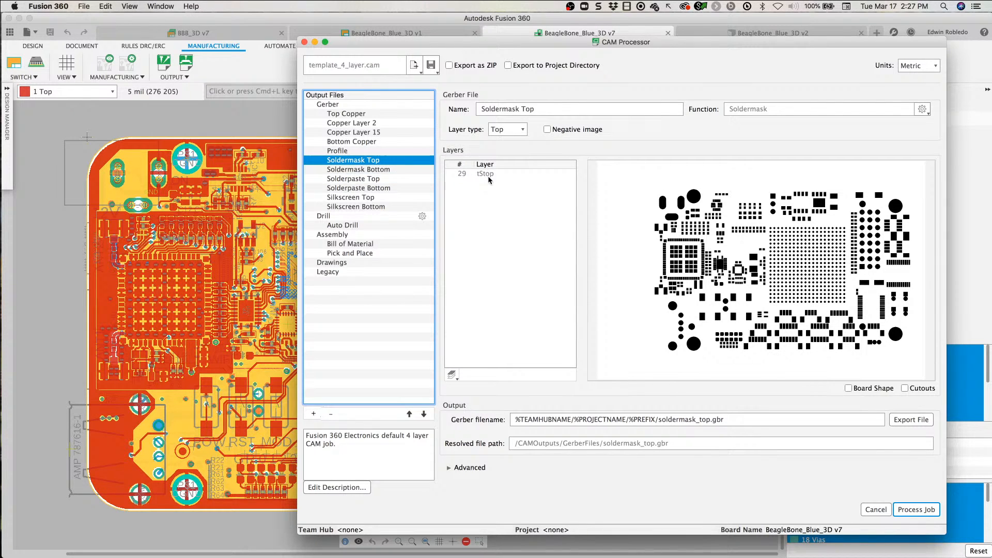
left_click(381, 171)
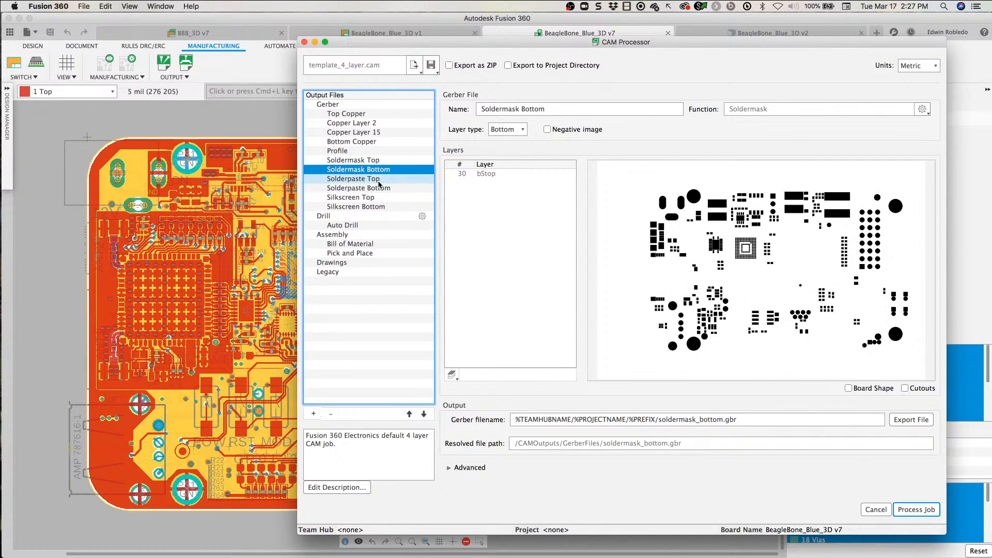
left_click(381, 180)
left_click(382, 188)
left_click(379, 199)
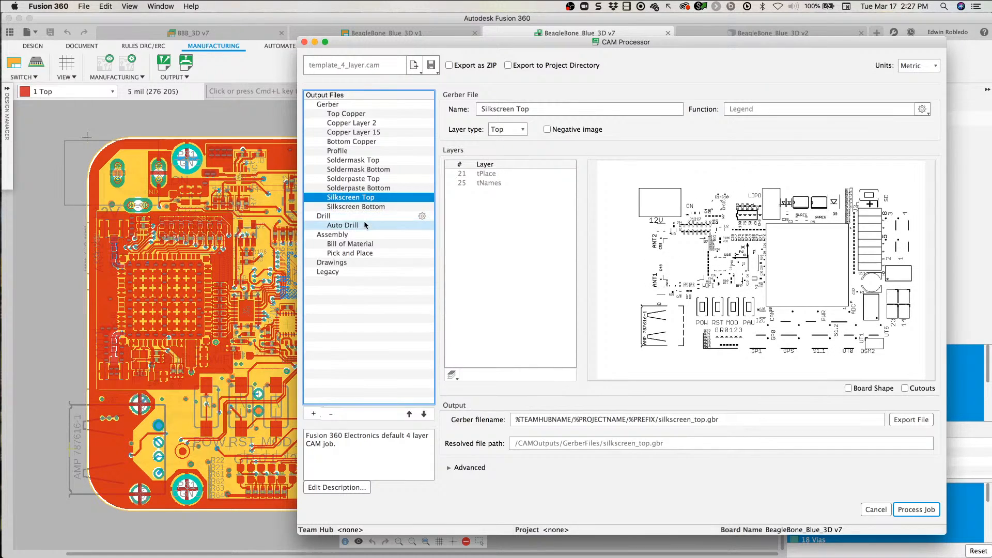
Step: Examine the Auto Drill output and its list of Excellon files per layer span
left_click(350, 217)
left_click(349, 226)
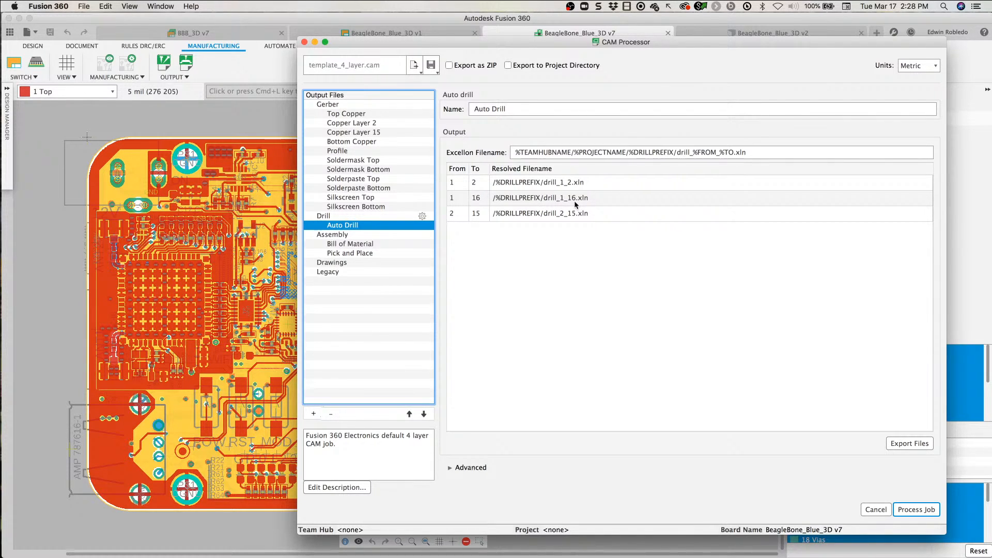
left_click(531, 214)
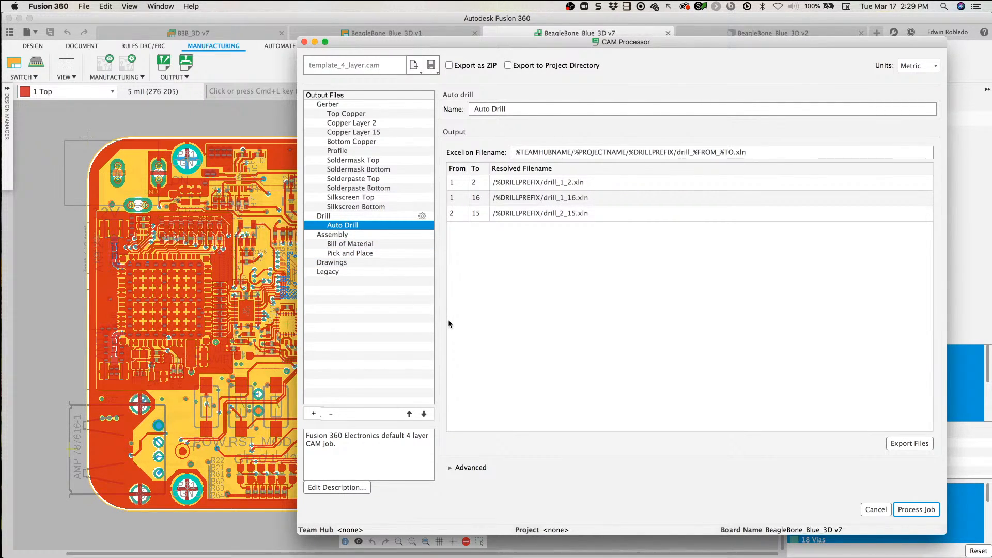
Step: Add two new Excellon outputs to the Drill section of the CAM job
left_click(313, 414)
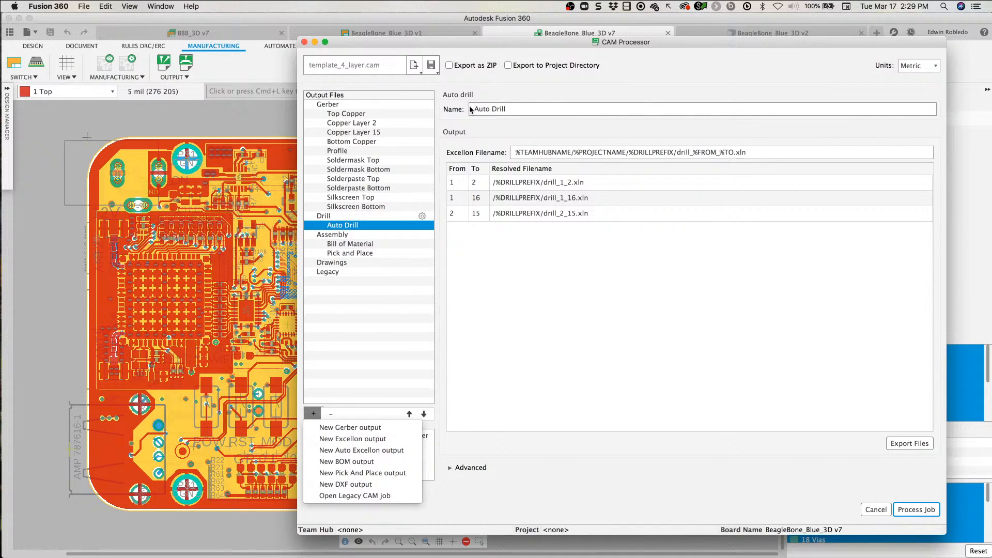
left_click(368, 438)
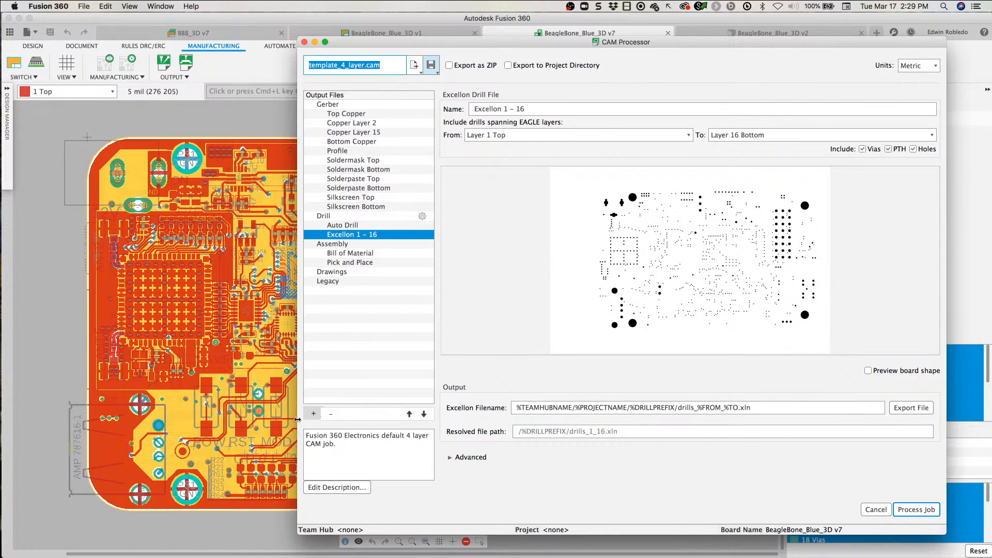
left_click(313, 413)
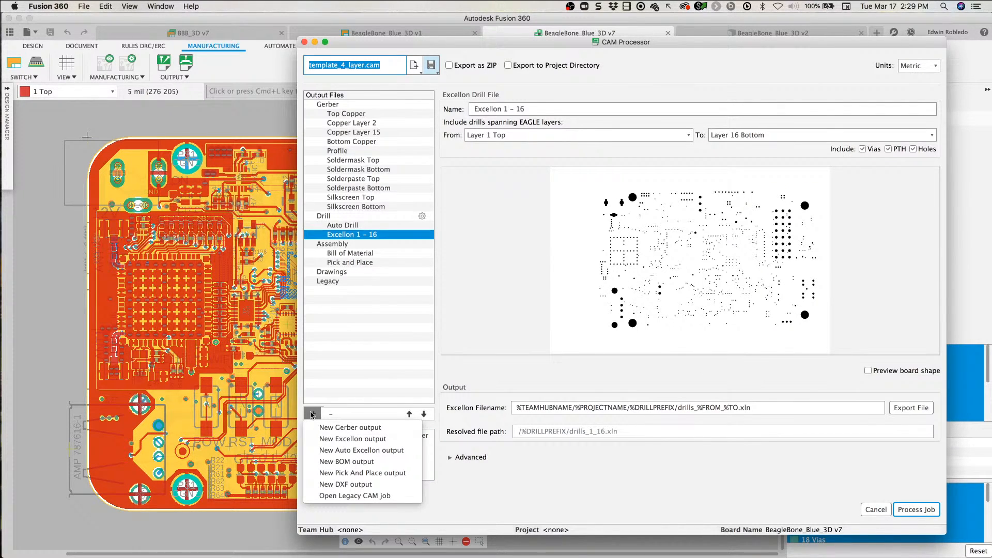
left_click(329, 440)
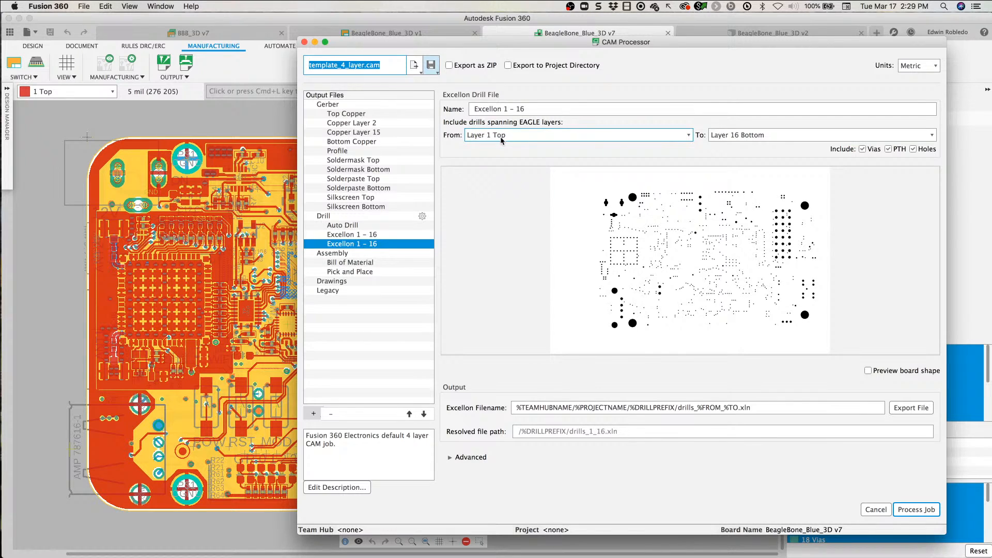
Step: Set the second Excellon output to span Layer 1 Top to Layer 2 Inner and inspect its drill preview
left_click(871, 135)
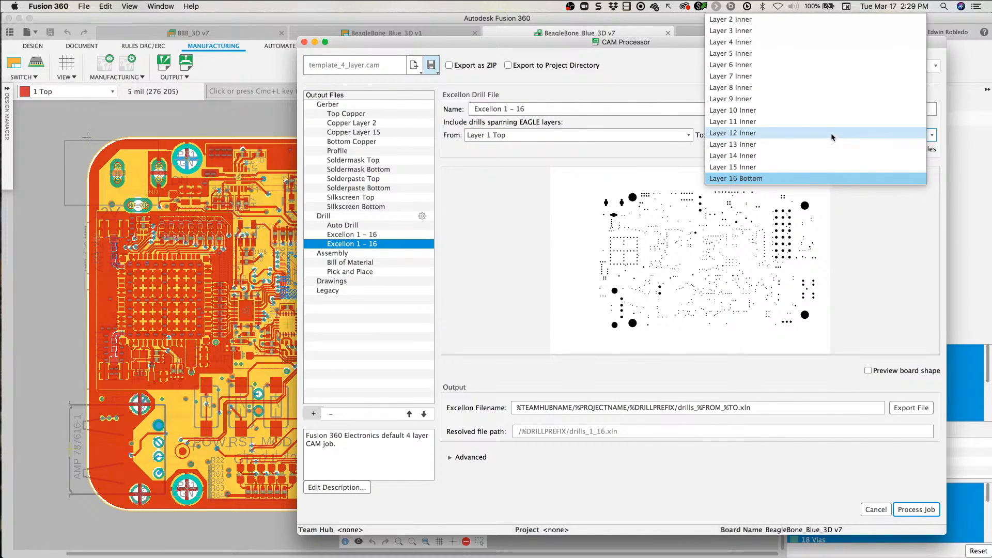
left_click(745, 21)
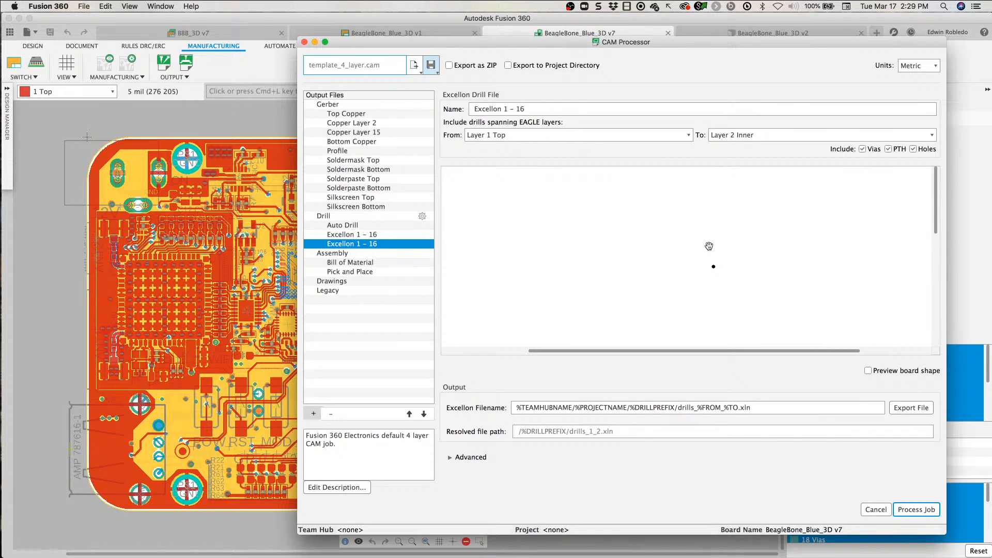
scroll(709, 246, "down", 3)
left_click_drag(671, 279, 662, 270)
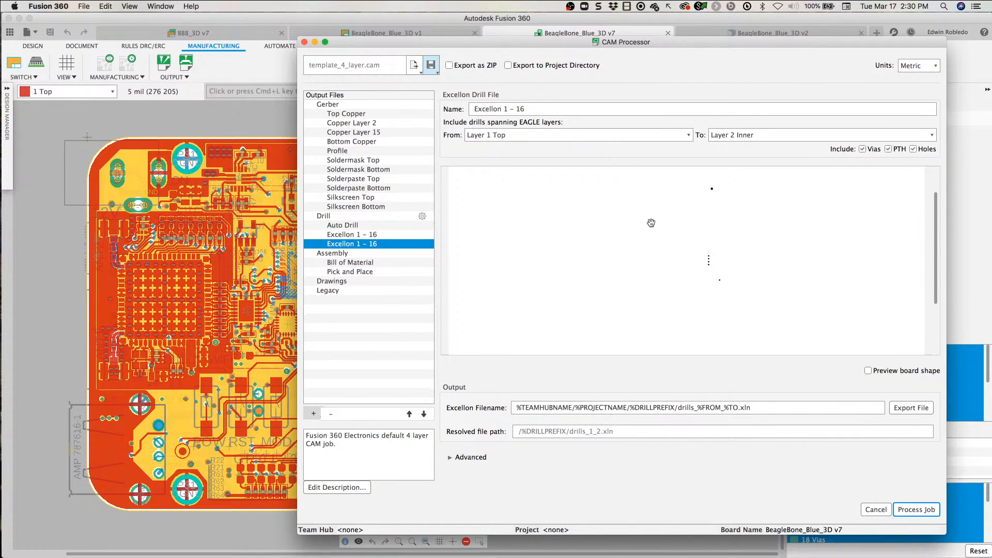
scroll(650, 251, "down", 3)
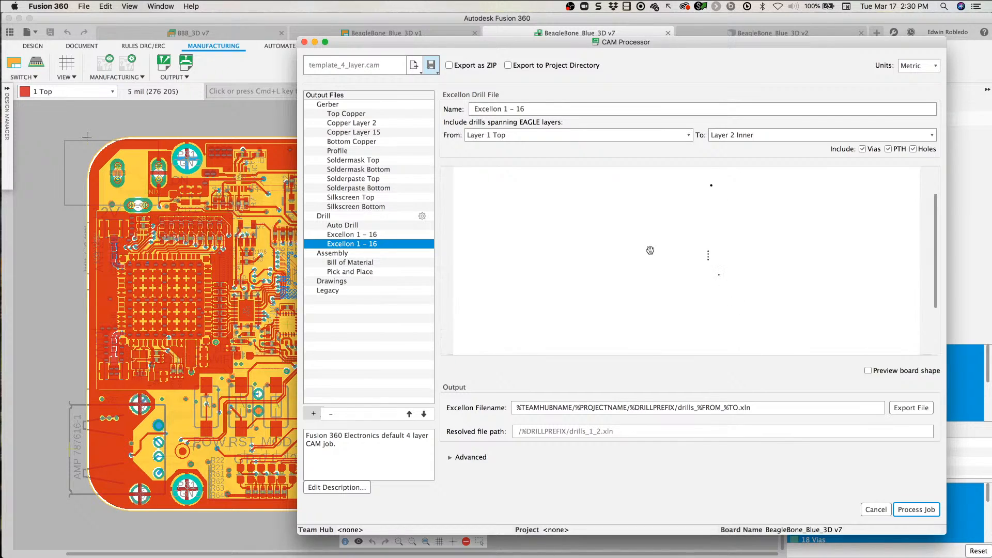
Step: Rename the second Excellon output as Excellon 1 - 2 and return to the Auto Drill output
left_click(366, 228)
left_click(390, 236)
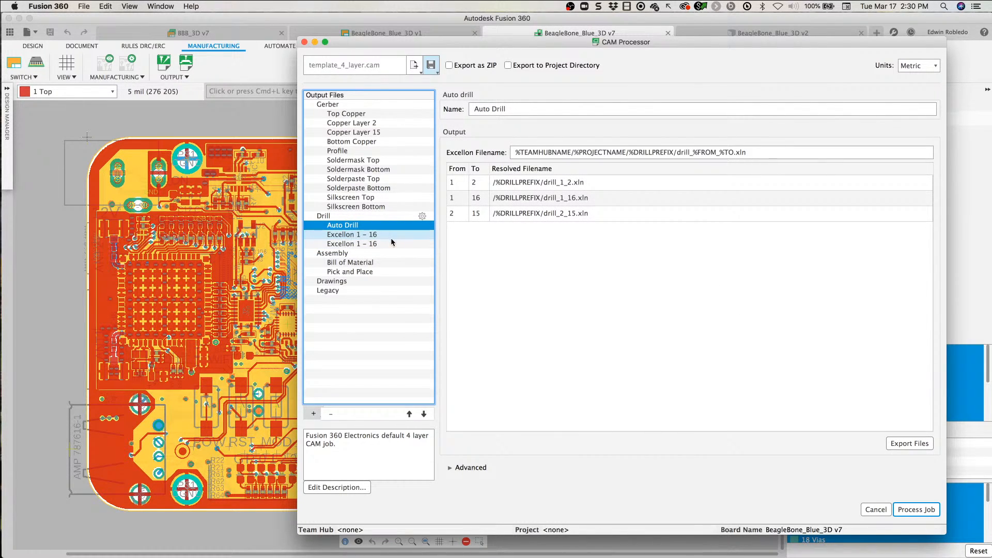
left_click(383, 244)
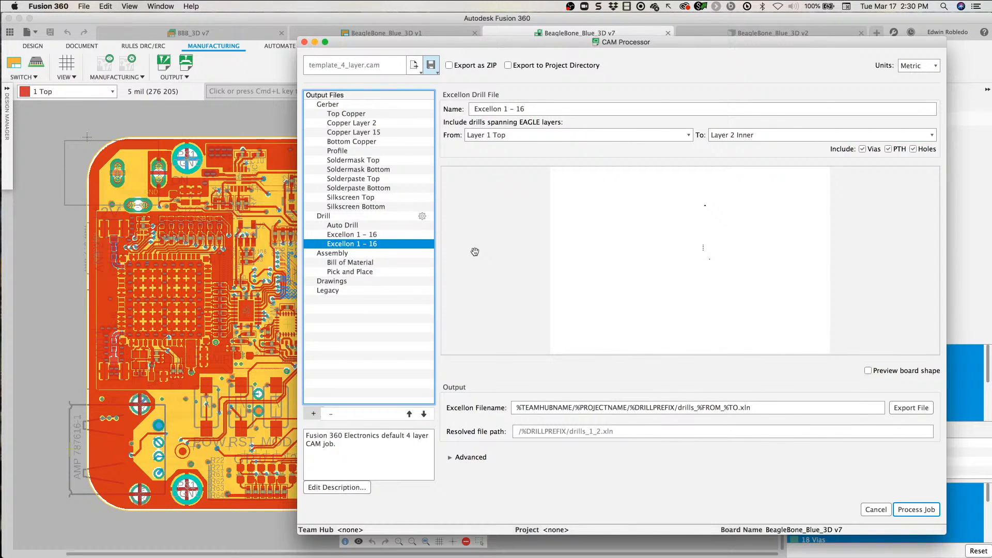
left_click(527, 109)
key("BackSpace")
key("BackSpace")
type("2")
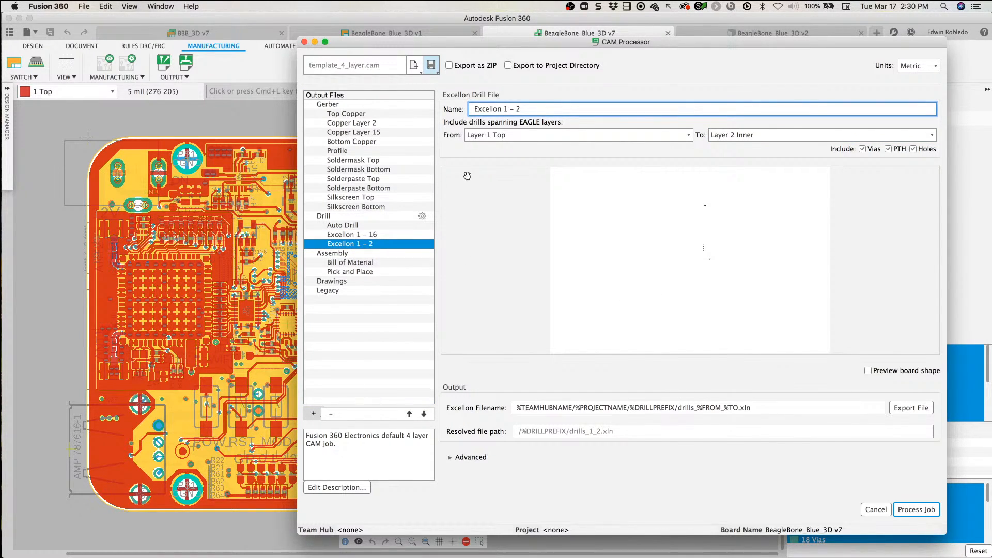
left_click(377, 226)
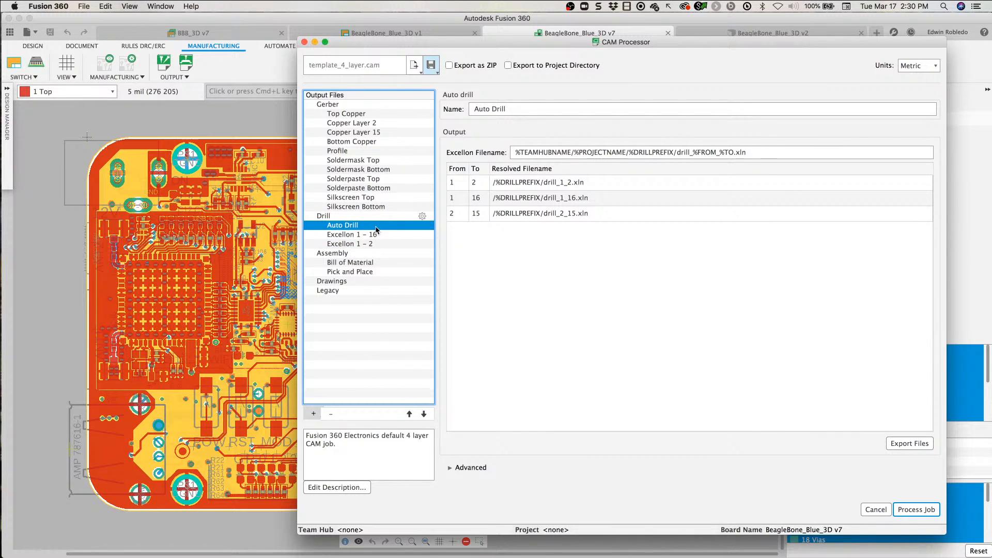
Step: Delete the Auto Drill output from the CAM job and check the Drill section's settings
right_click(377, 227)
left_click(394, 234)
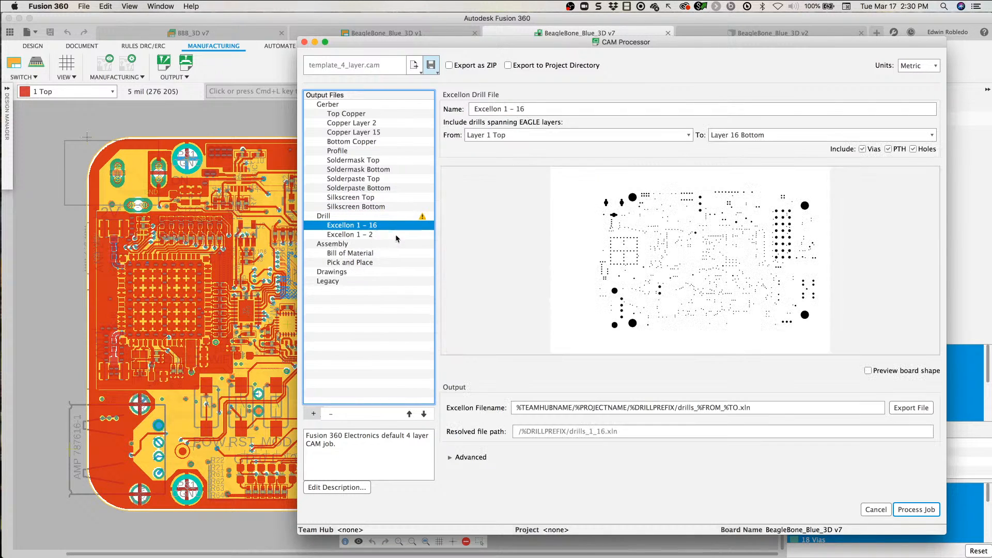
left_click(356, 217)
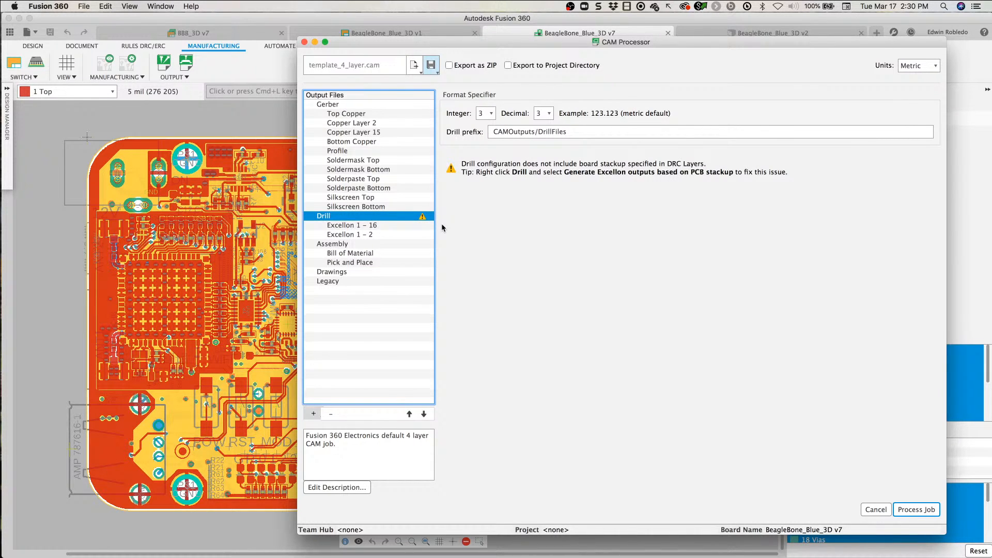
Step: Compare the Excellon 1 - 16 and Excellon 1 - 2 drill outputs with the Drill section's configuration
left_click(381, 225)
left_click(358, 217)
left_click(358, 225)
left_click(356, 235)
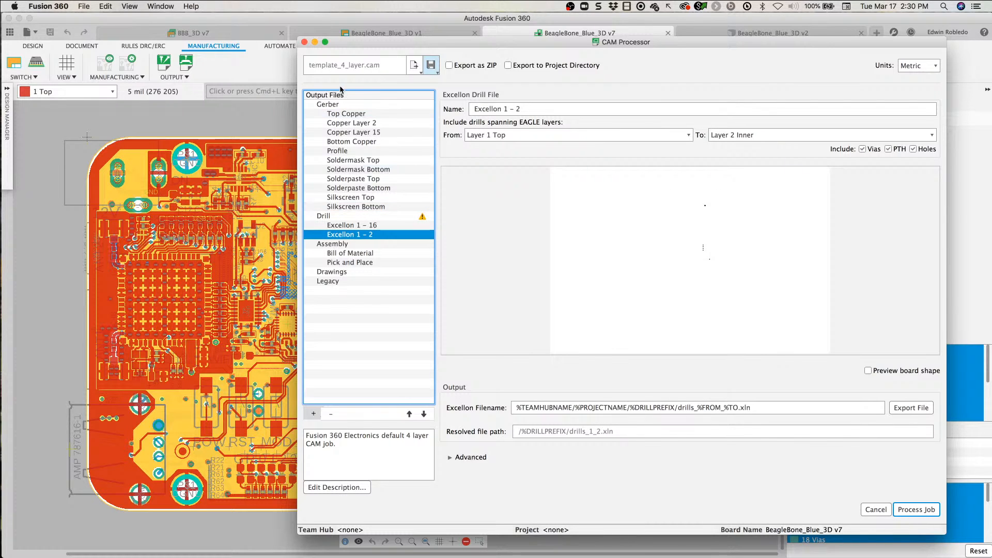
Step: Review the general Gerber and Drill settings and close the CAM Processor, discarding the CAM job changes
left_click(335, 105)
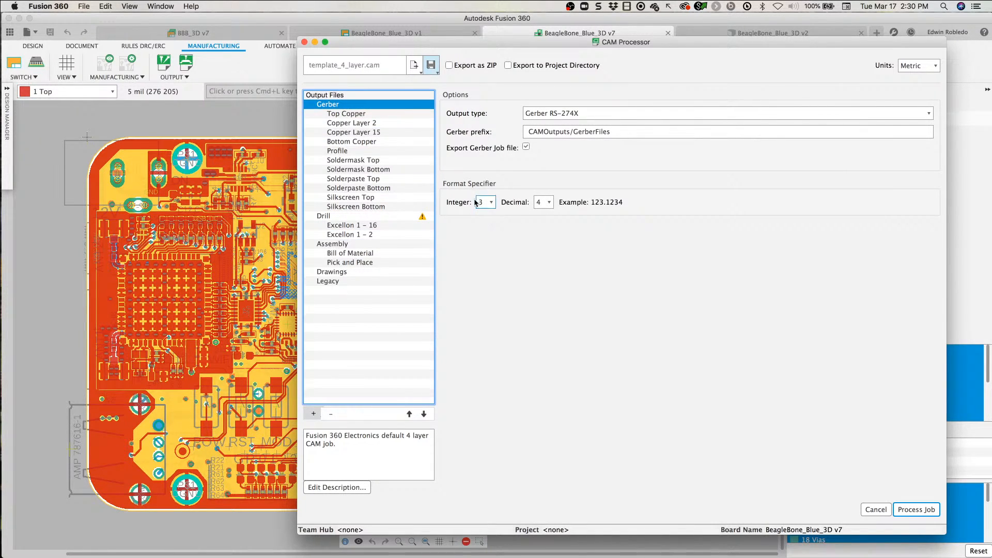
left_click(358, 217)
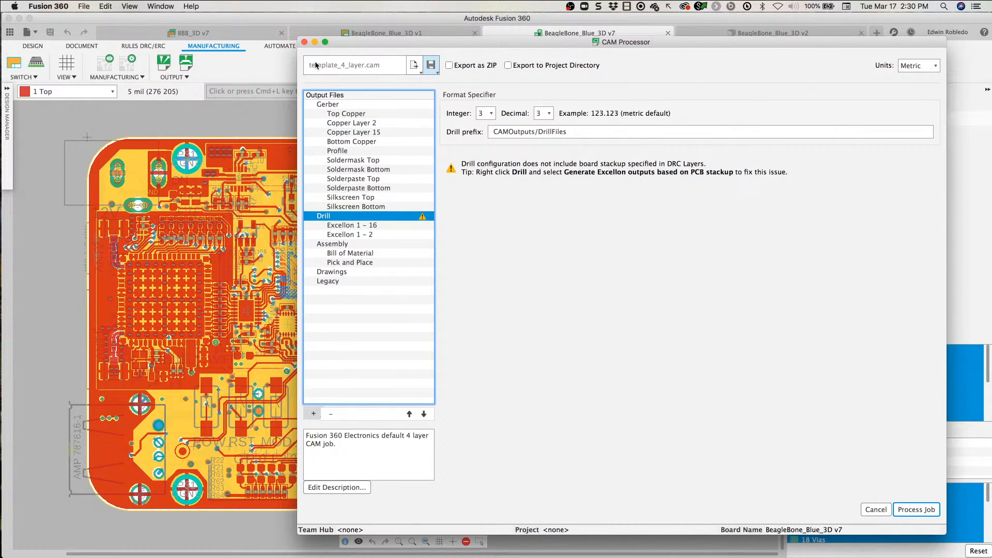
left_click(304, 41)
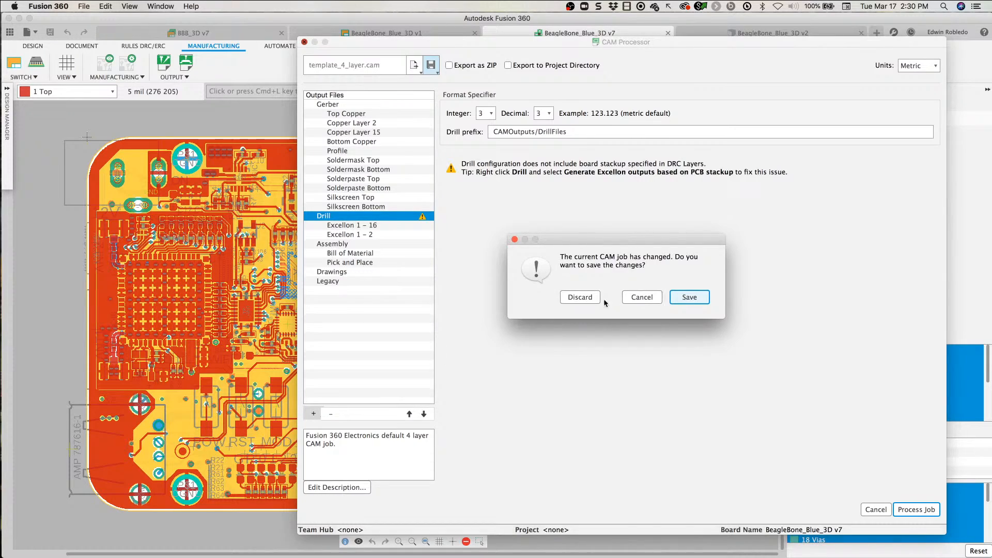
left_click(581, 297)
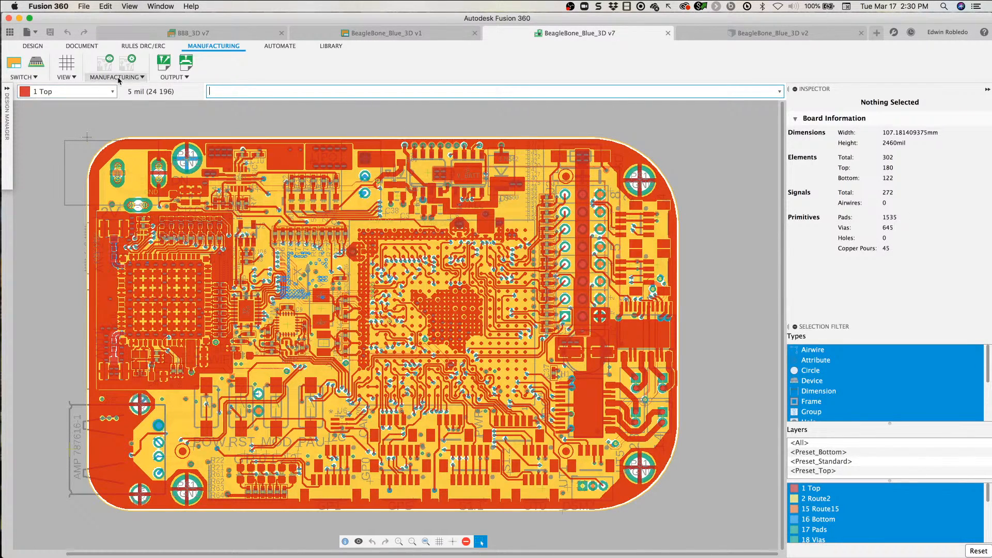
Step: Reopen the CAM Processor in an enlarged window to check the Gerber section's output options
left_click(127, 62)
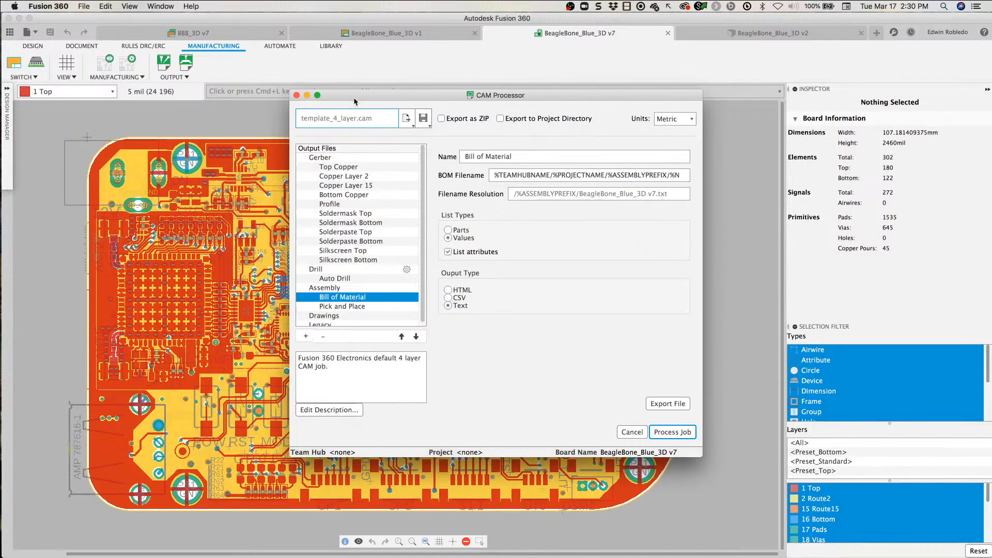
left_click_drag(355, 98, 188, 73)
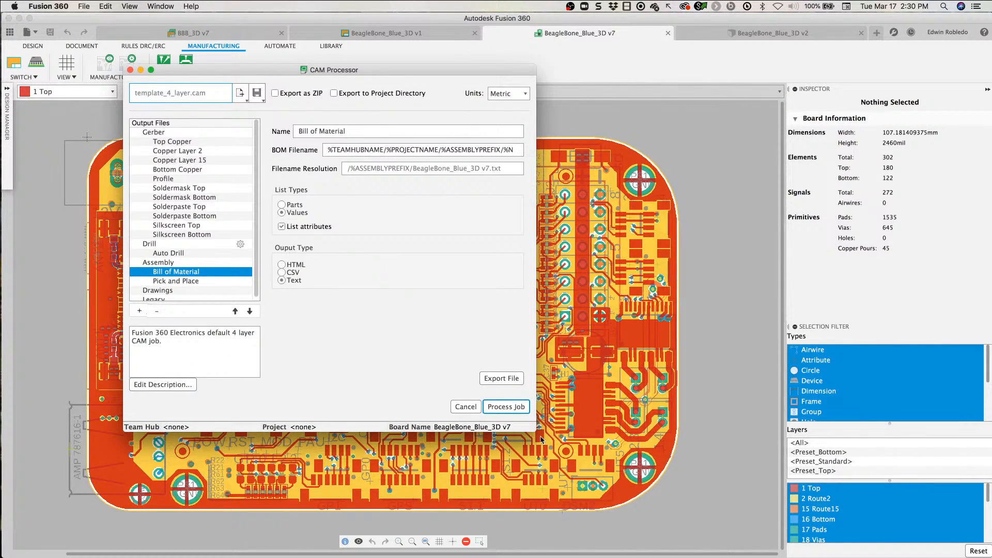
left_click_drag(536, 432, 770, 475)
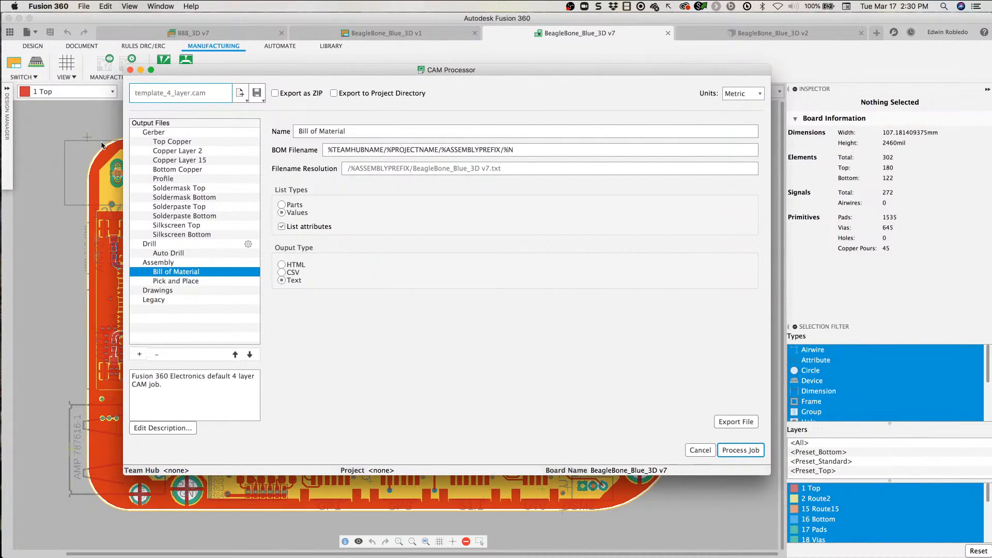
left_click(169, 133)
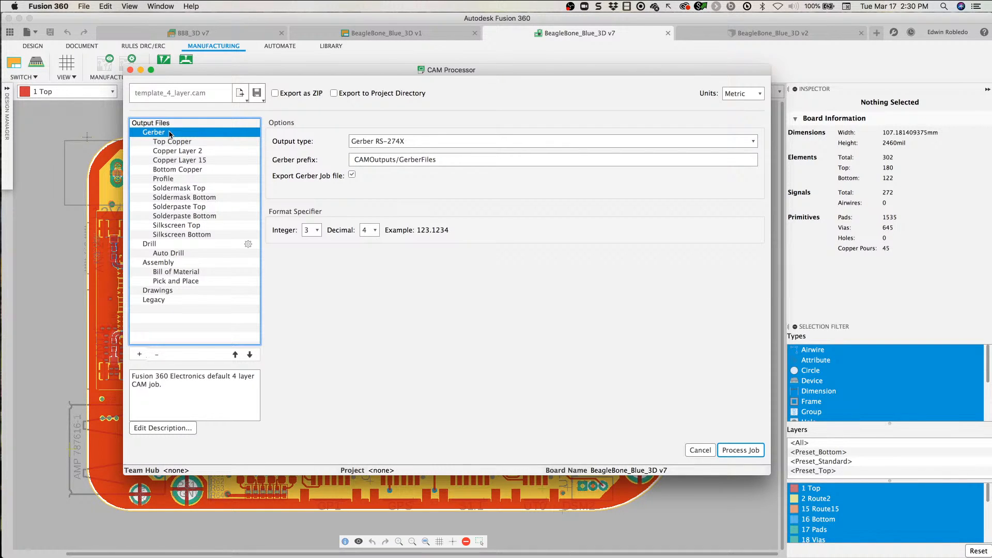
left_click(130, 69)
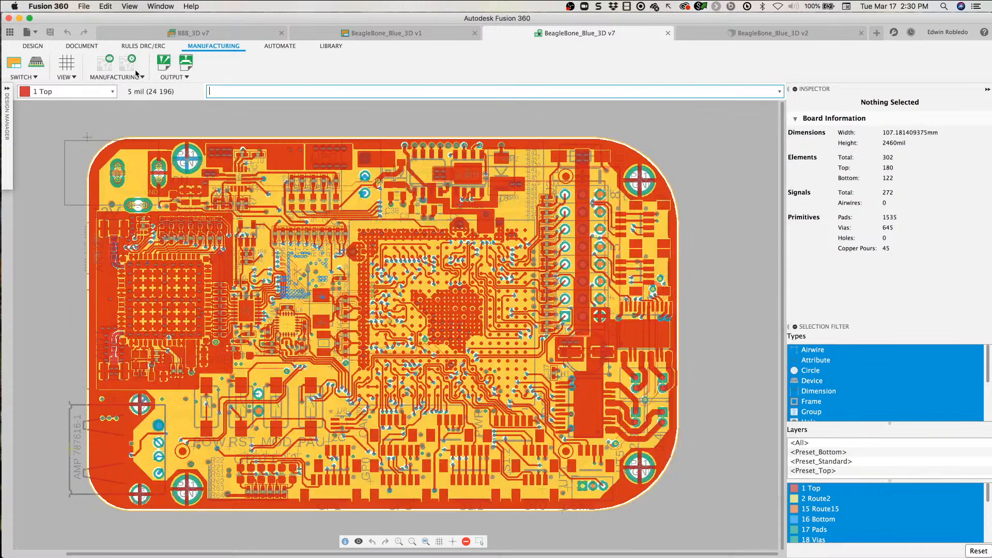
Step: Hide all board layers and display only layer 51 tDocu
left_click(33, 46)
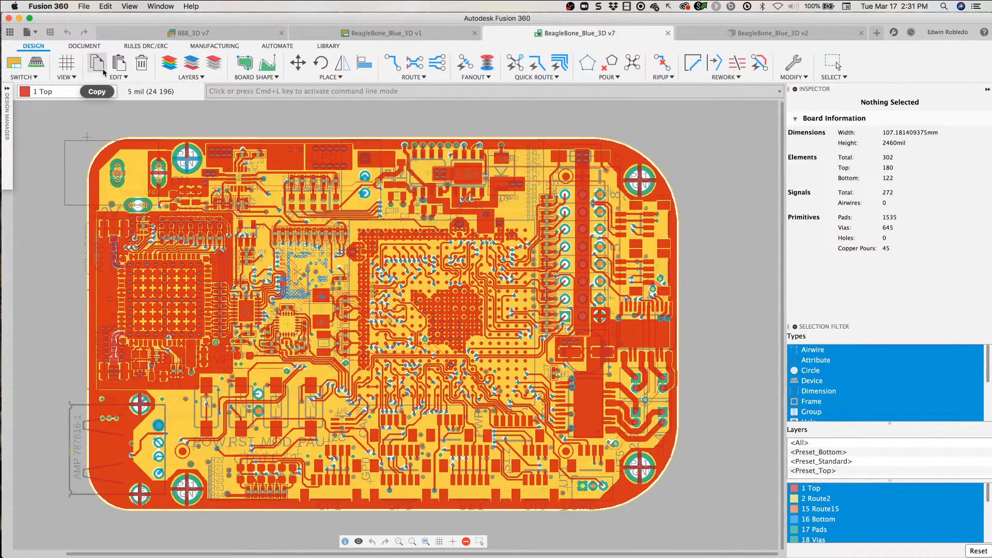
left_click(169, 62)
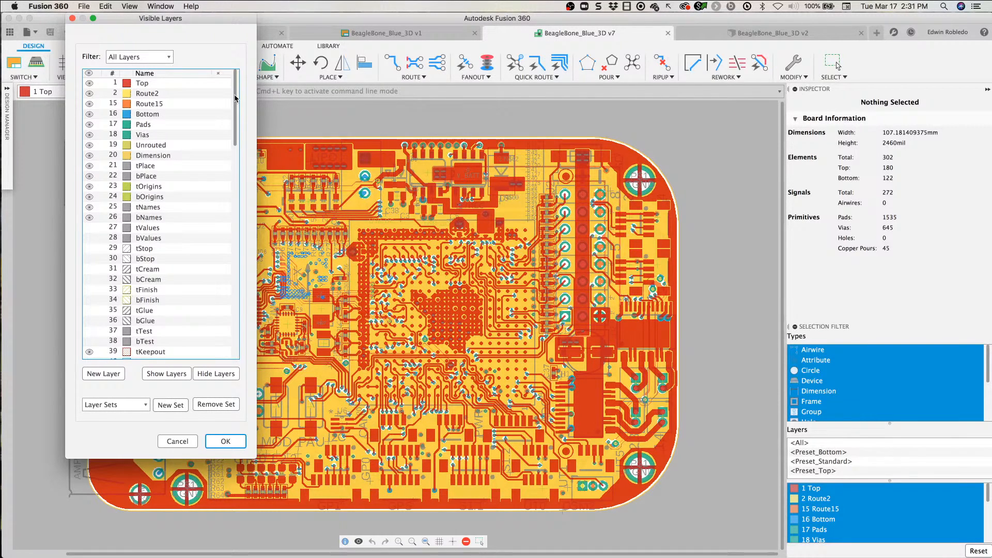
scroll(167, 342, "down", 7)
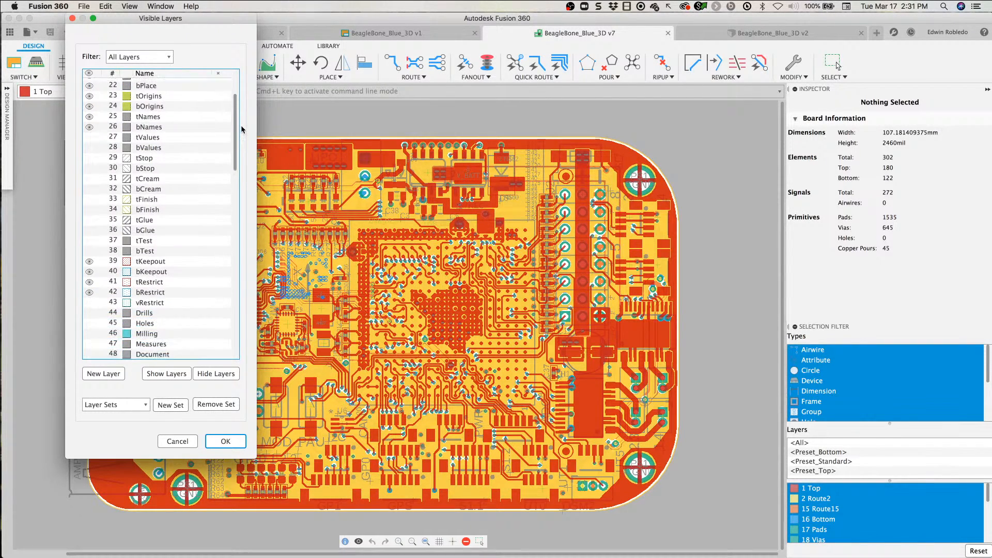
left_click(216, 374)
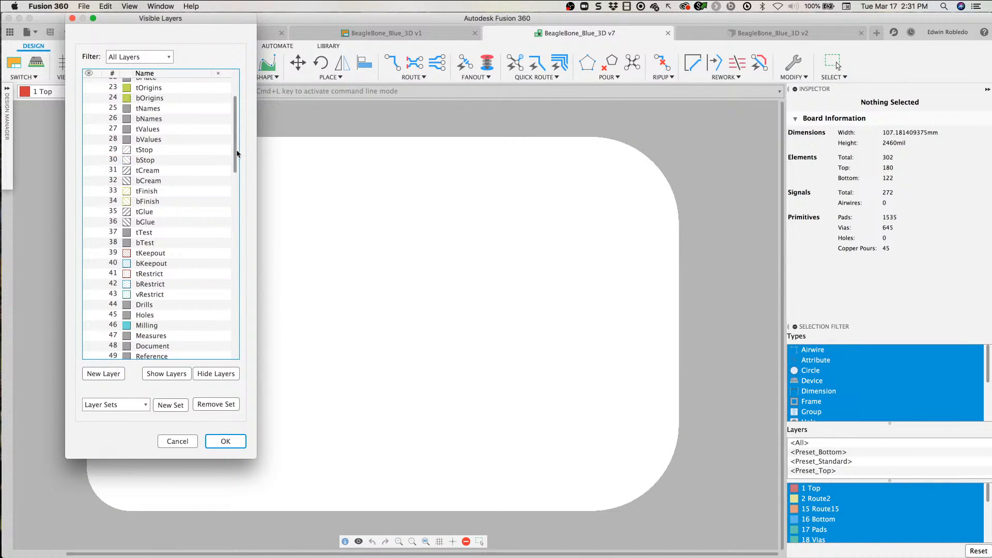
left_click_drag(236, 151, 236, 169)
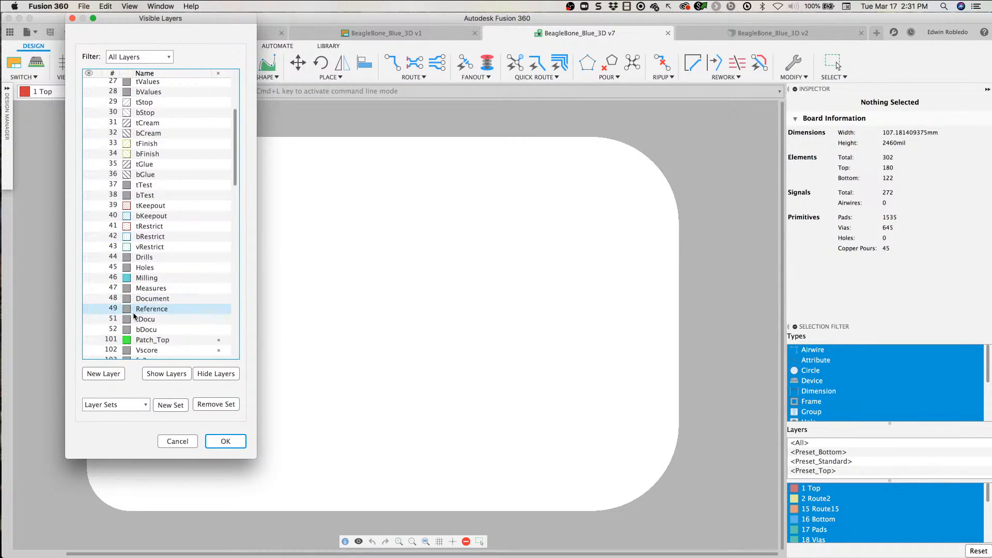
left_click(113, 300)
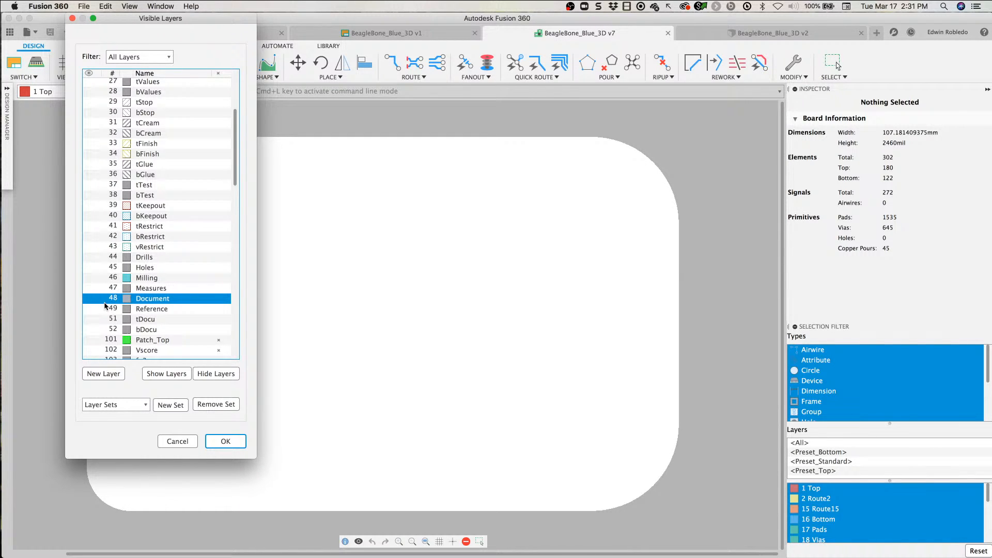
left_click(91, 322)
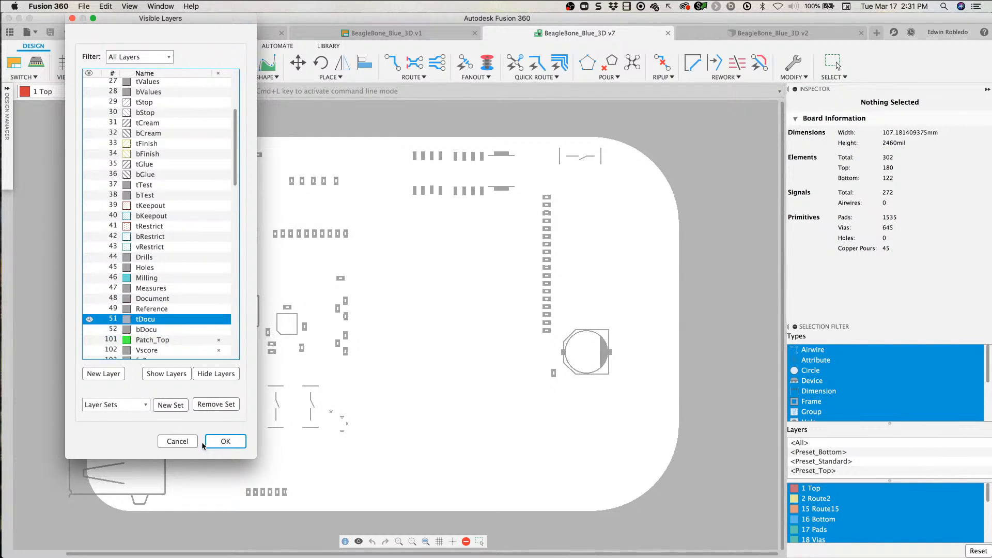
left_click(223, 441)
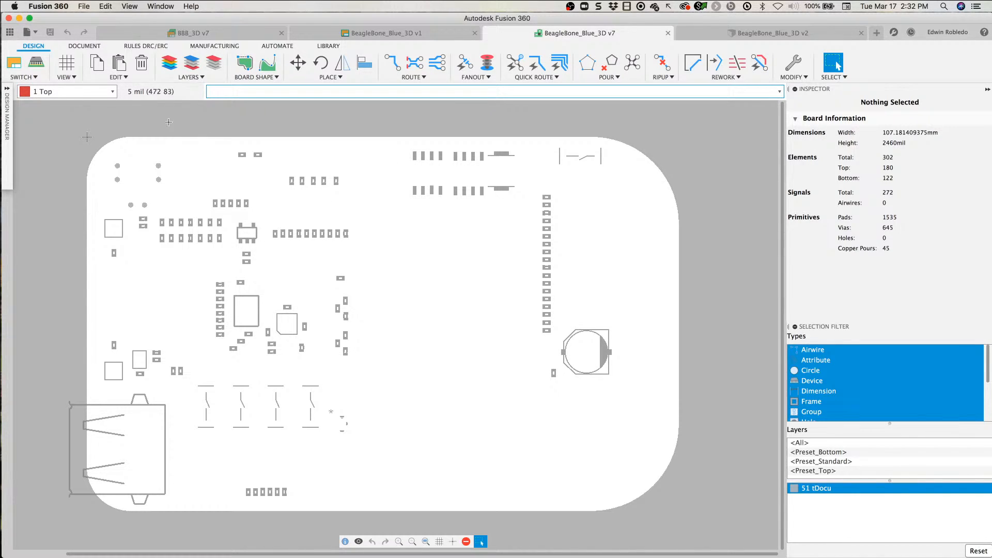
Step: Review the board's full layer list, including the custom layers numbered above 100, and close it without changing visibility
left_click(162, 64)
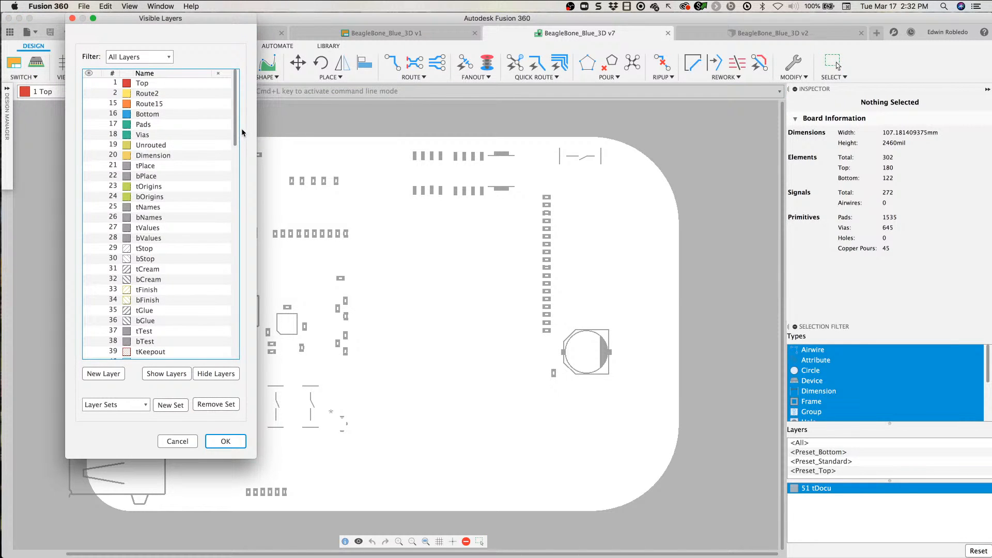
left_click_drag(237, 136, 245, 293)
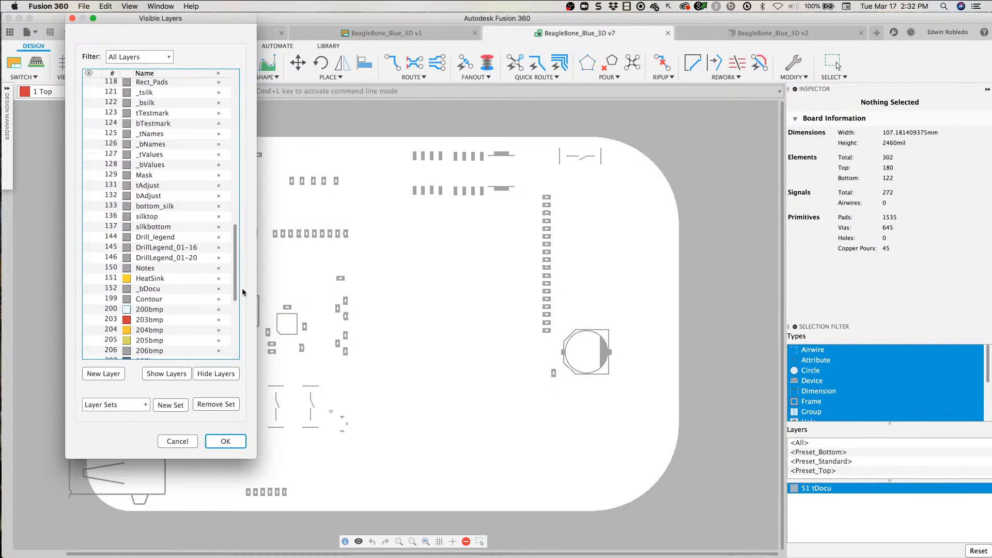
left_click(98, 376)
left_click_drag(238, 267, 237, 299)
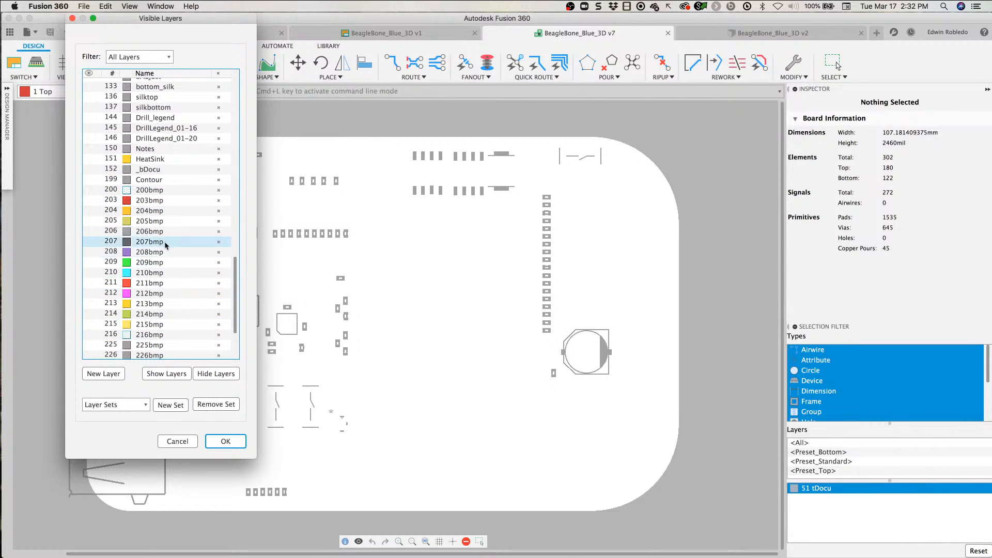
left_click(94, 381)
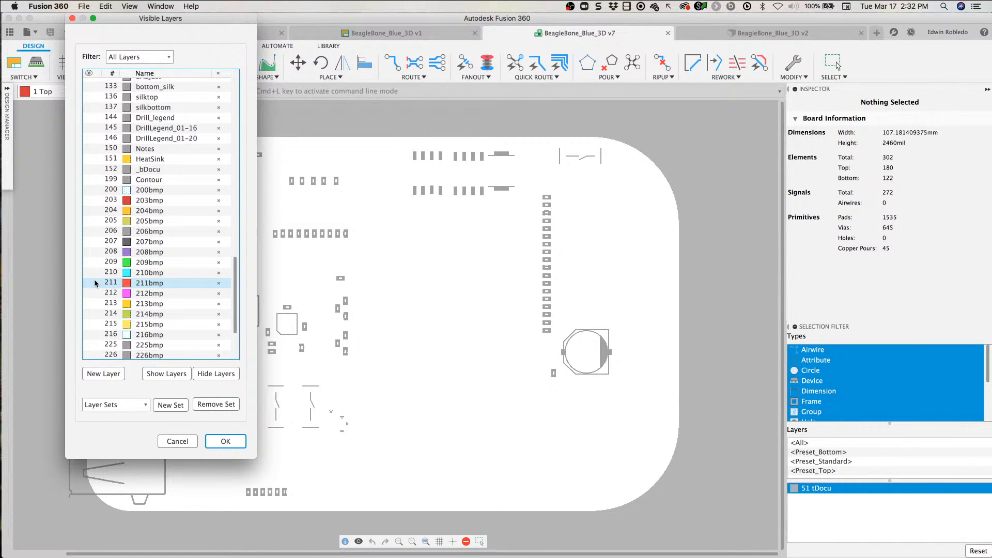
scroll(118, 241, "up", 5)
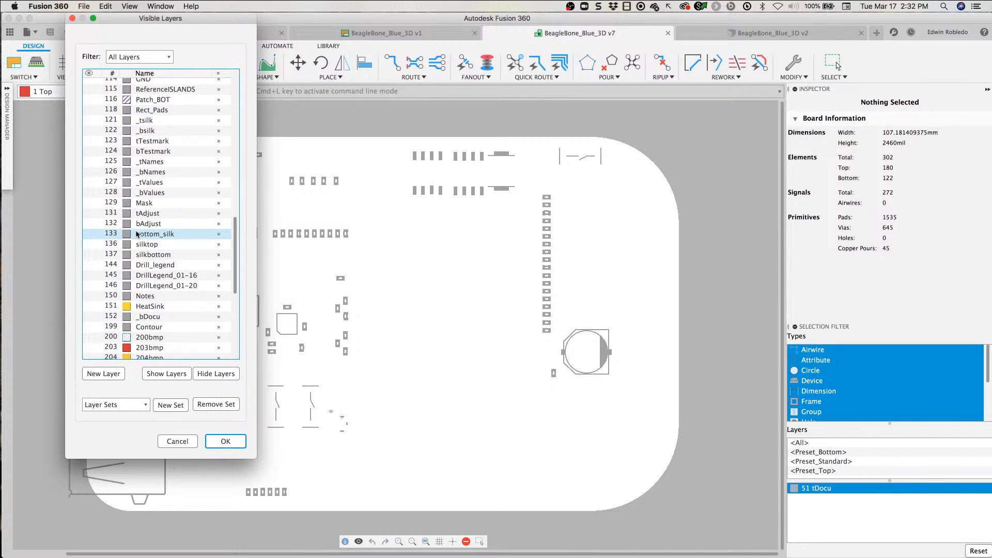
scroll(135, 234, "up", 9)
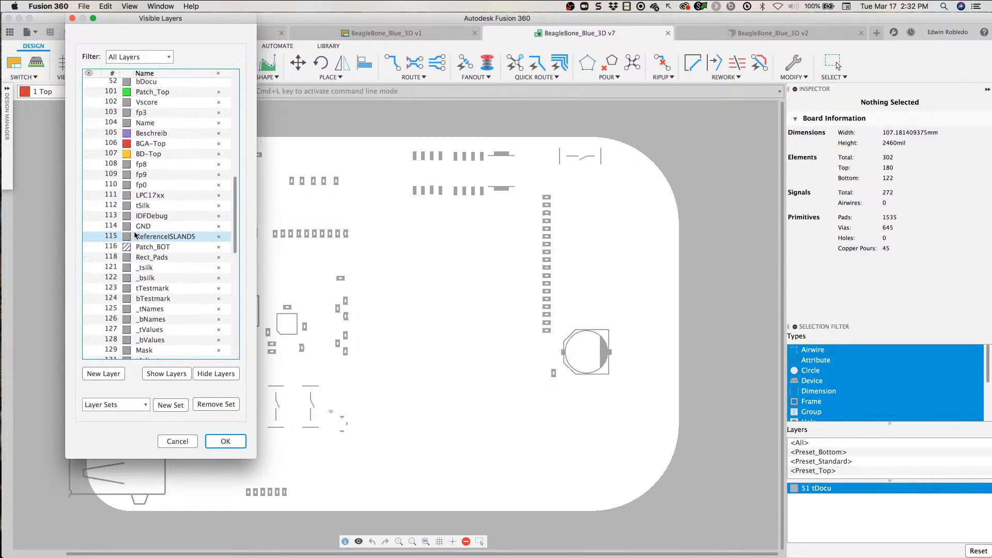
scroll(135, 235, "up", 4)
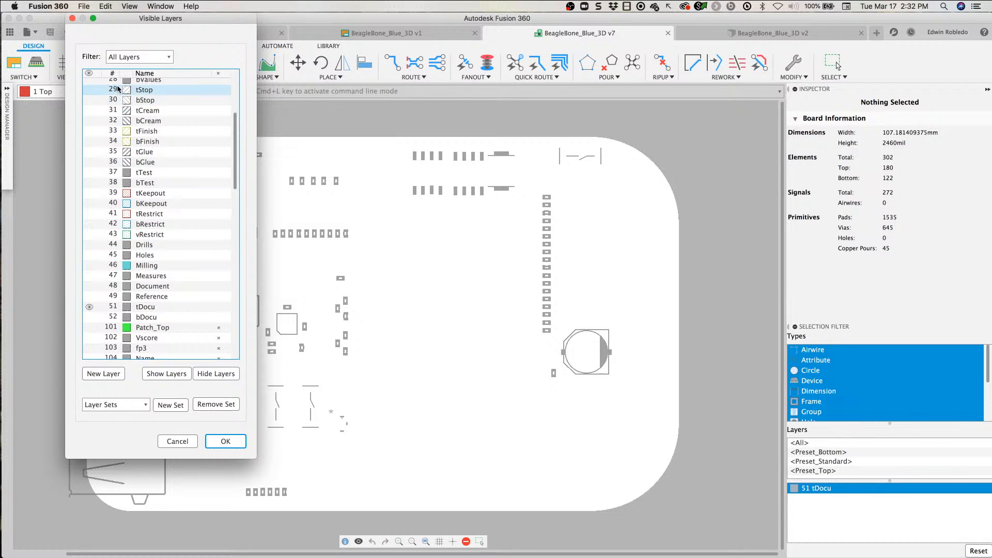
scroll(129, 169, "up", 9)
scroll(119, 247, "down", 8)
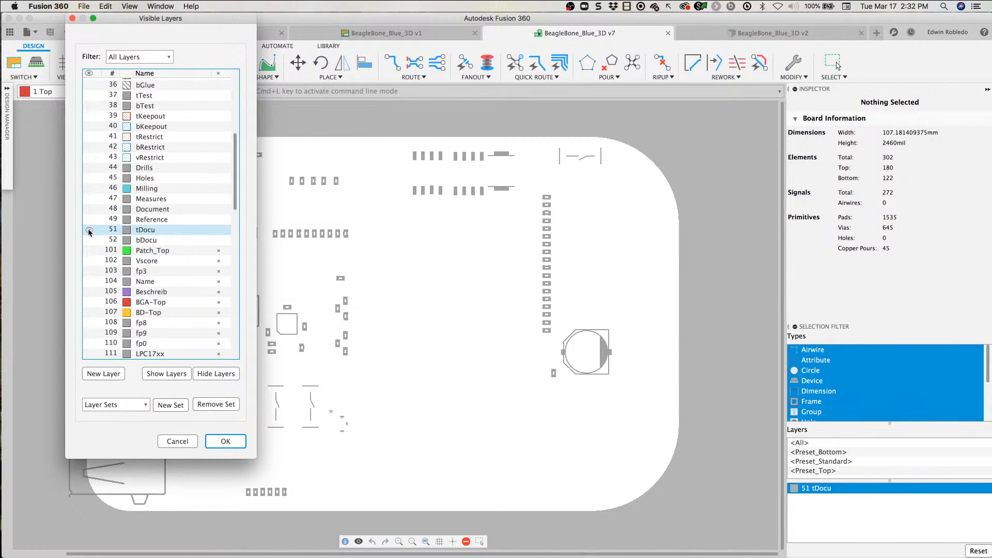
left_click(238, 446)
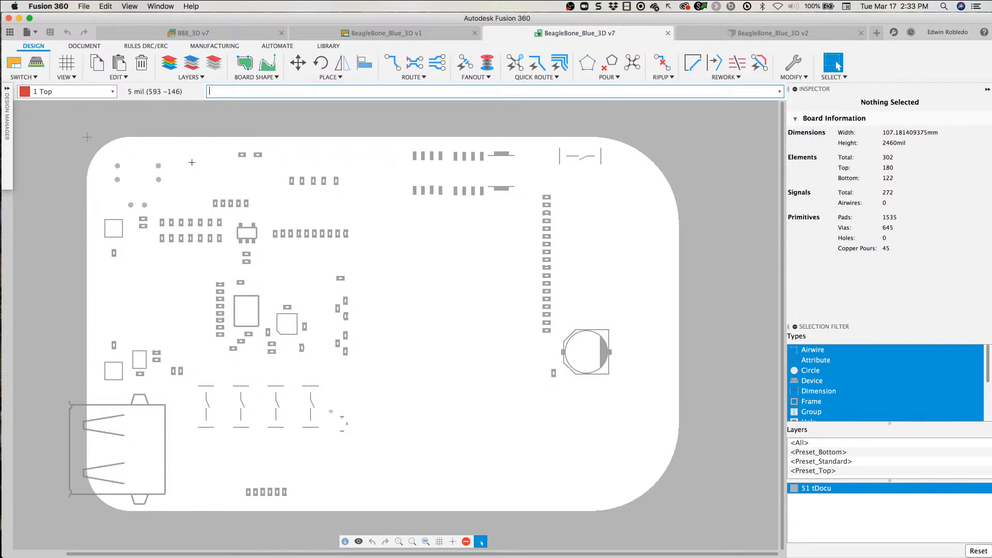
Step: Open the CAM Processor in an enlarged window and display the Silkscreen Top Gerber output
left_click(219, 48)
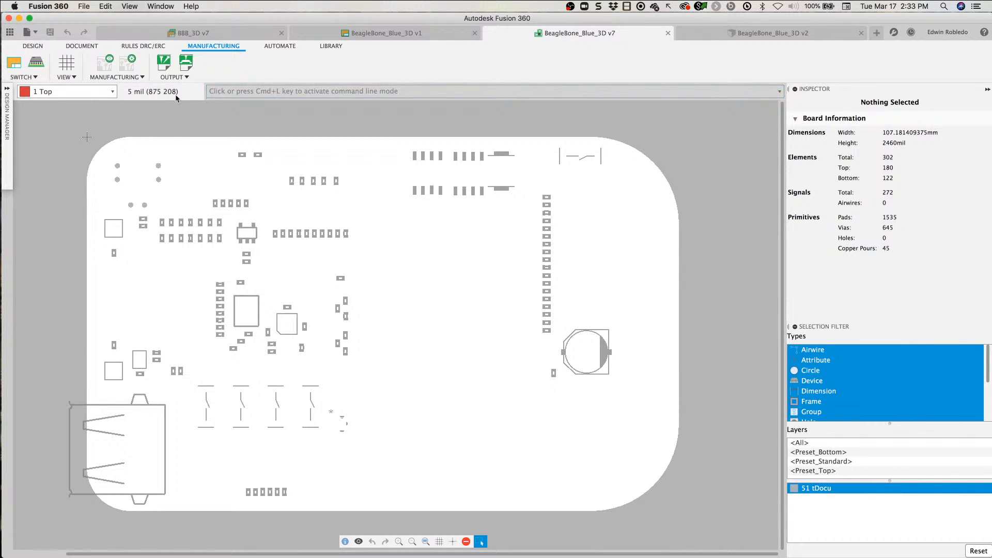
left_click(128, 64)
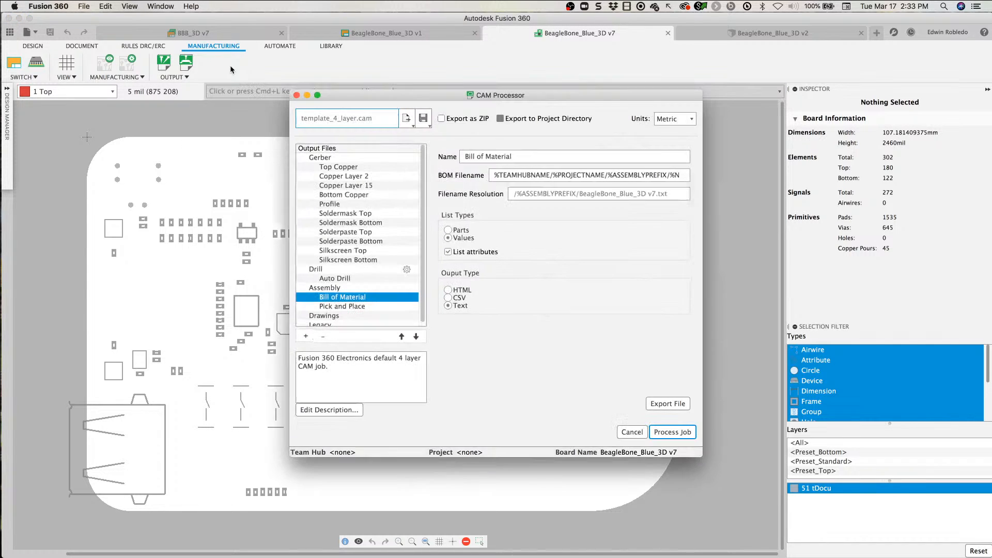
left_click_drag(364, 95, 185, 53)
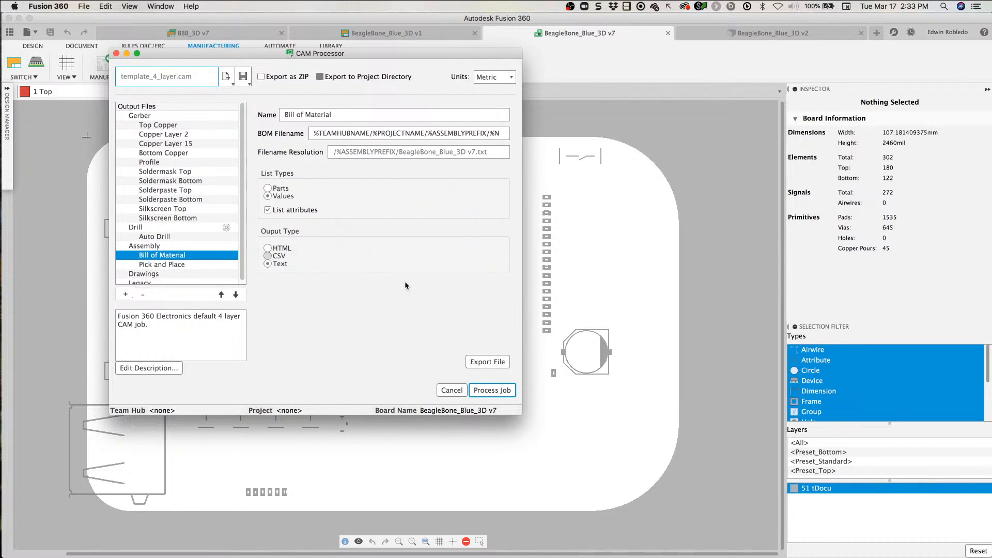
left_click_drag(523, 415, 704, 478)
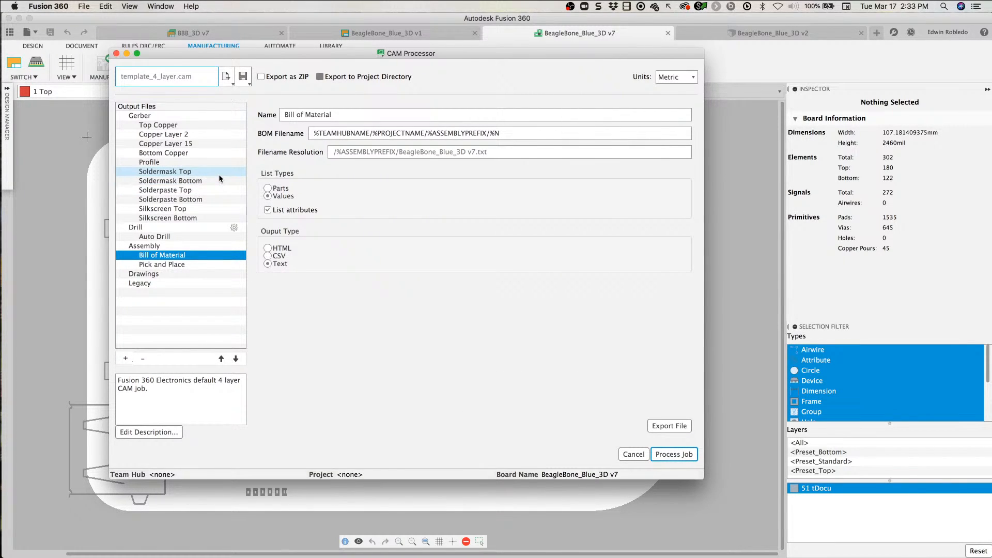
left_click(180, 210)
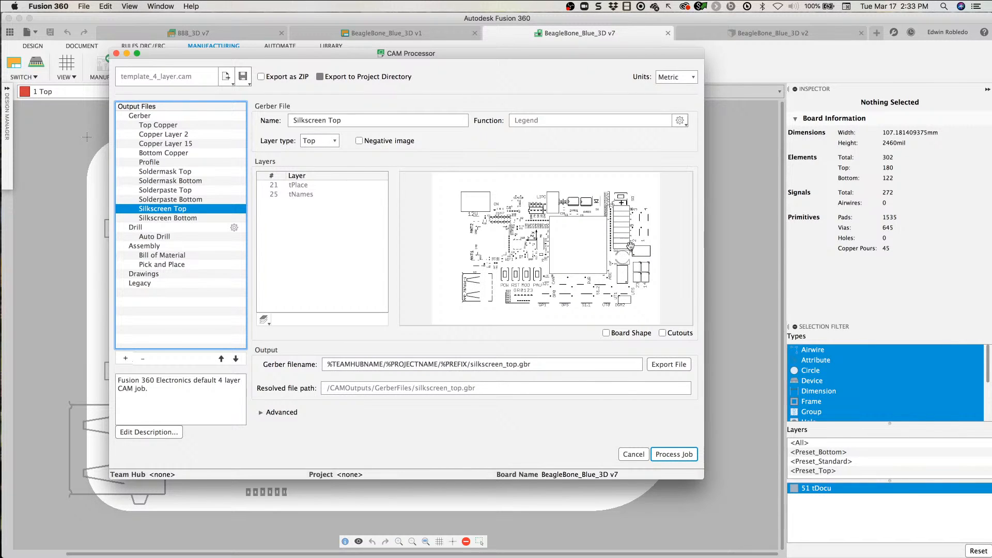
left_click(263, 320)
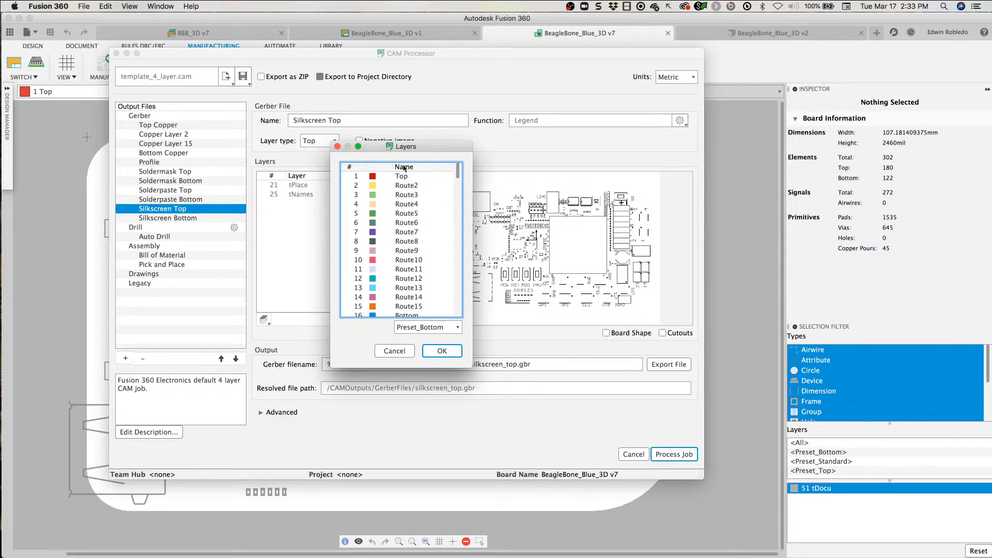
left_click(337, 146)
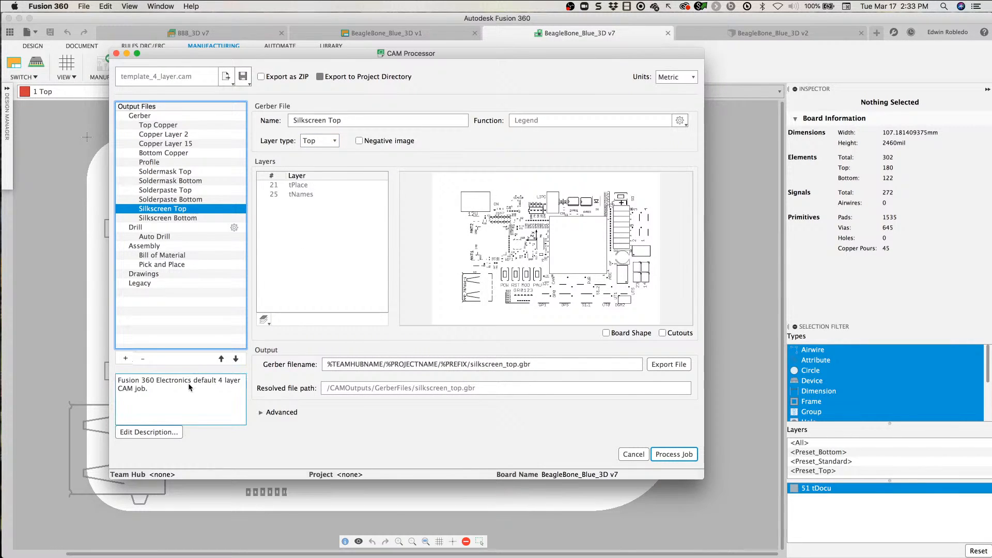
left_click_drag(340, 235, 270, 306)
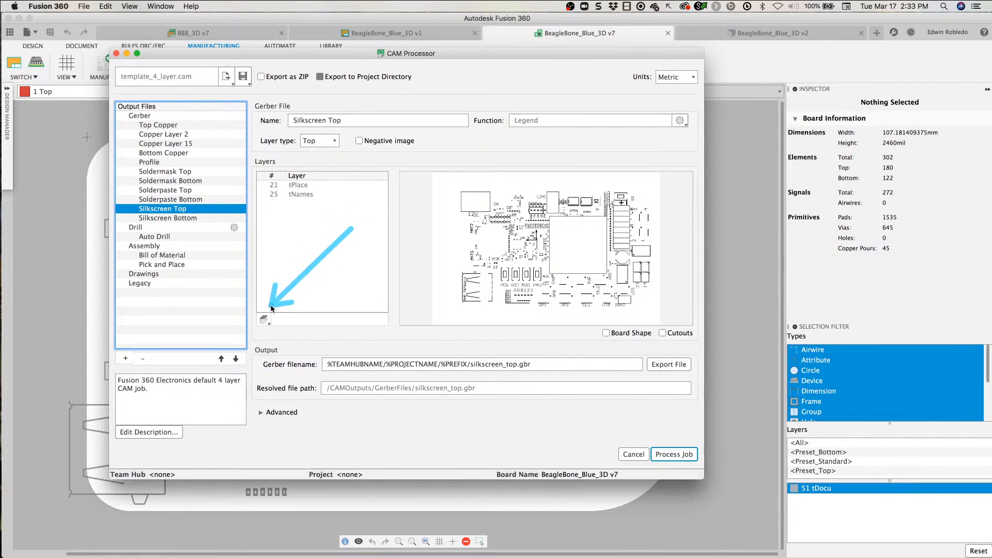
mouse_move(160, 312)
left_mouse_down()
mouse_move(264, 324)
mouse_move(254, 321)
left_mouse_up()
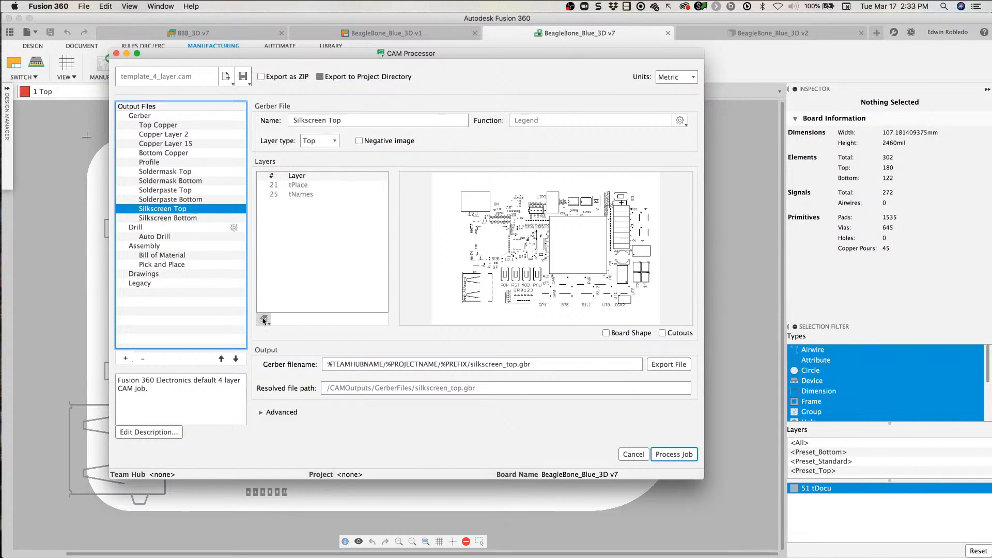
Step: Add layer 51 tDocu to the Silkscreen Top output and inspect the preview up close
left_click(264, 321)
scroll(405, 259, "down", 5)
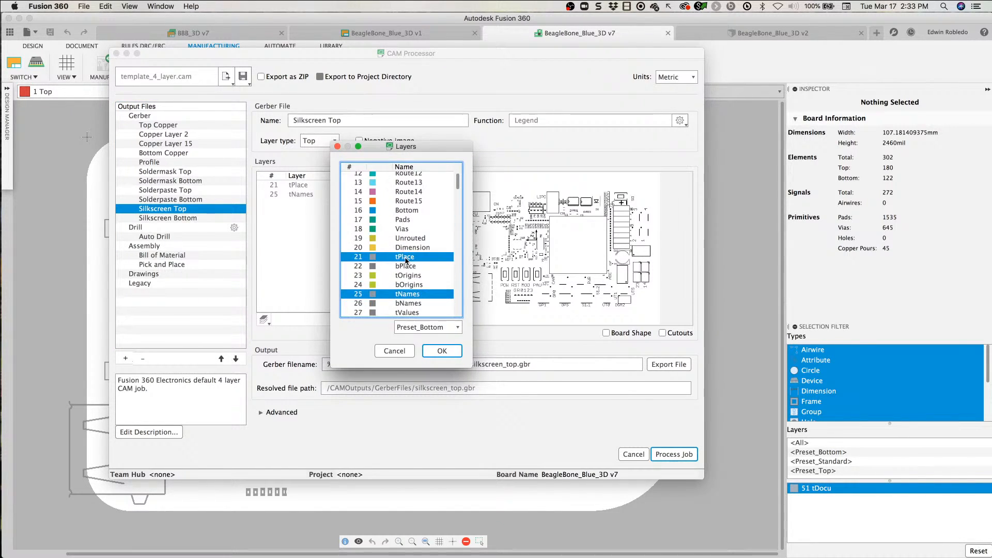
scroll(401, 286, "down", 3)
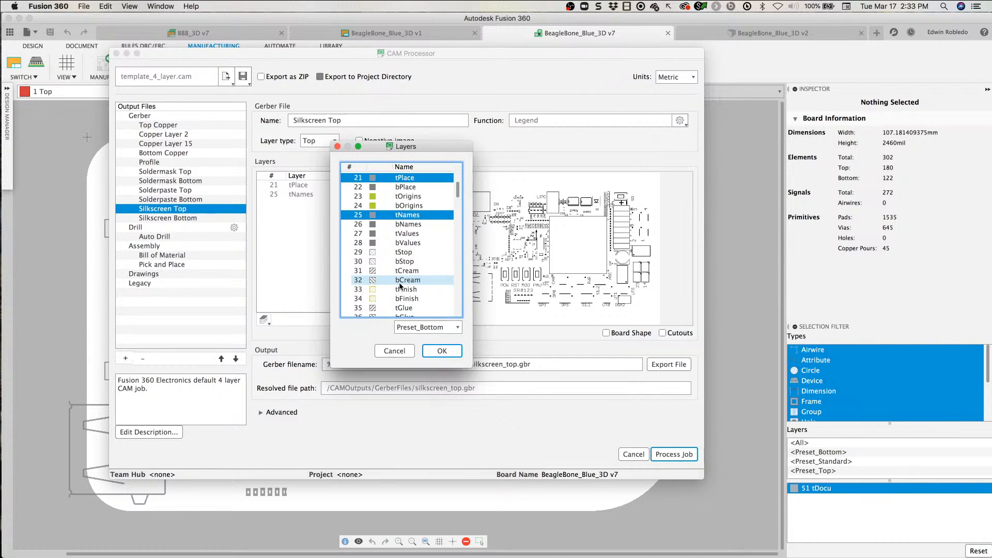
scroll(400, 286, "down", 2)
scroll(400, 286, "down", 2)
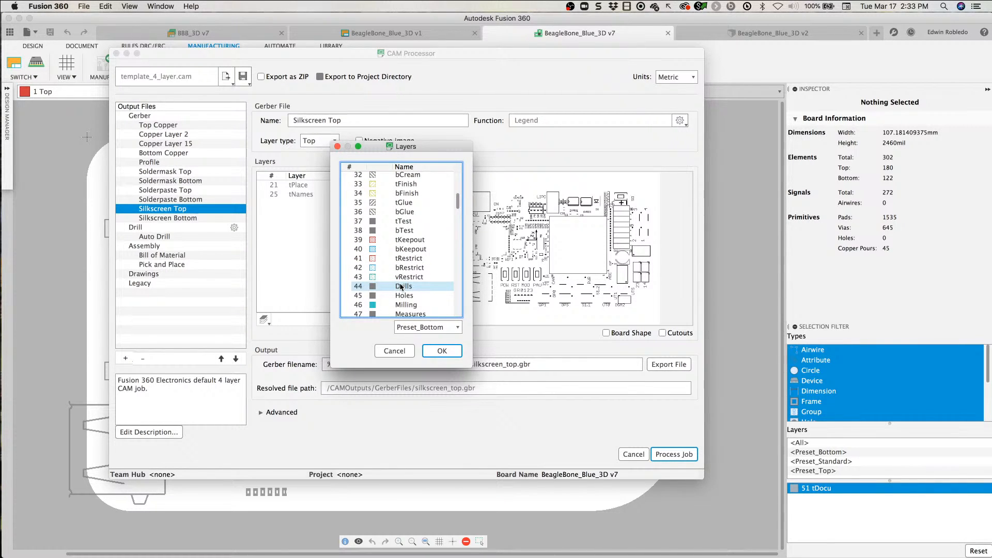
scroll(402, 288, "down", 1)
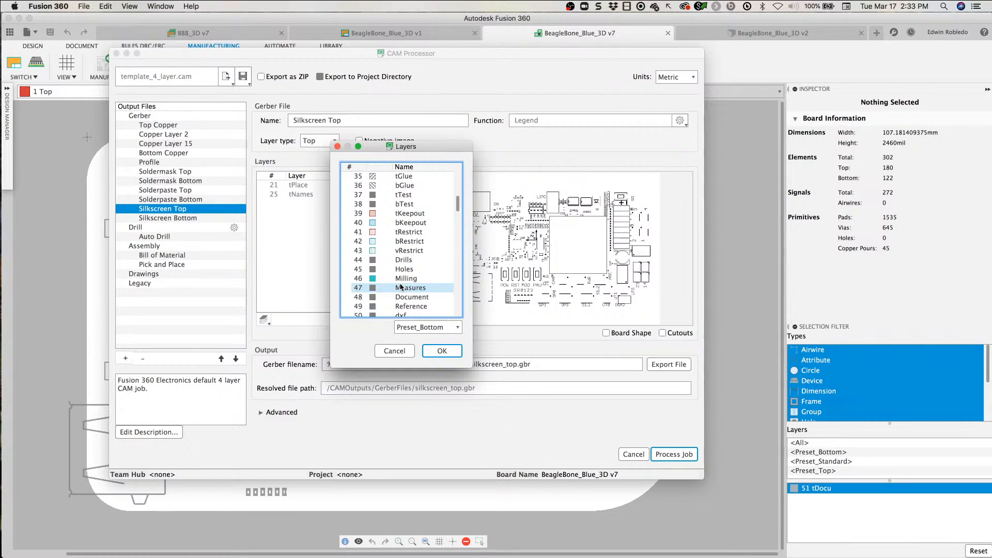
scroll(375, 293, "down", 2)
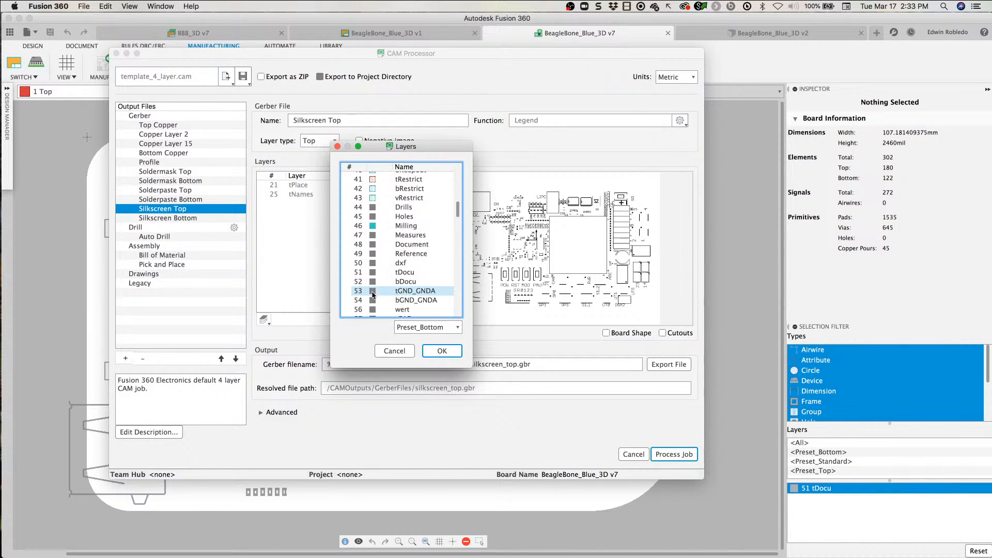
left_click(358, 272)
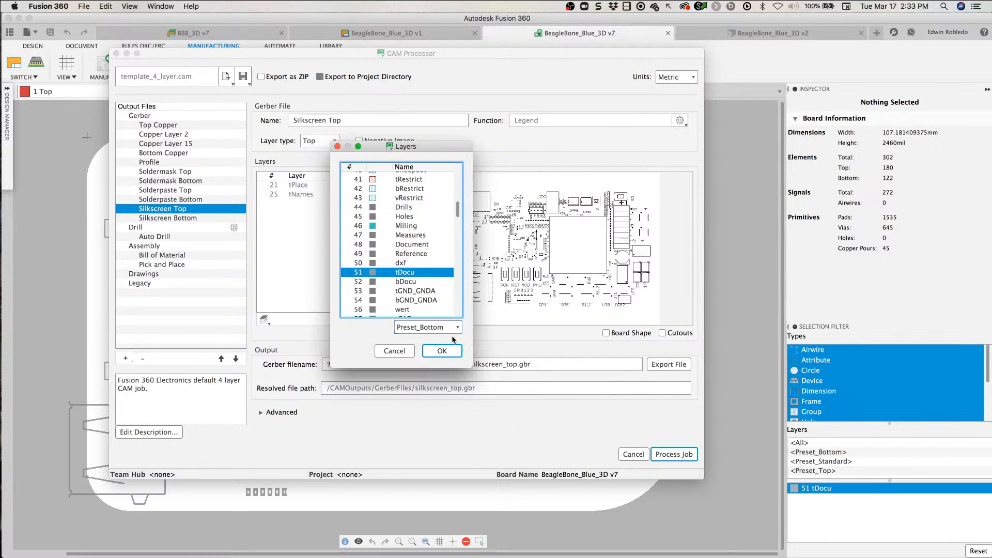
left_click(445, 351)
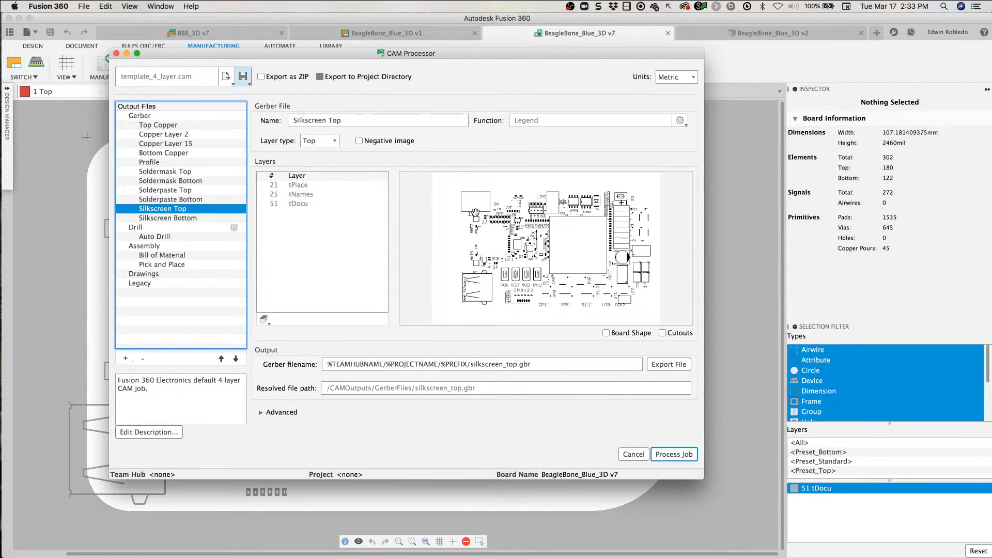
scroll(496, 218, "up", 2)
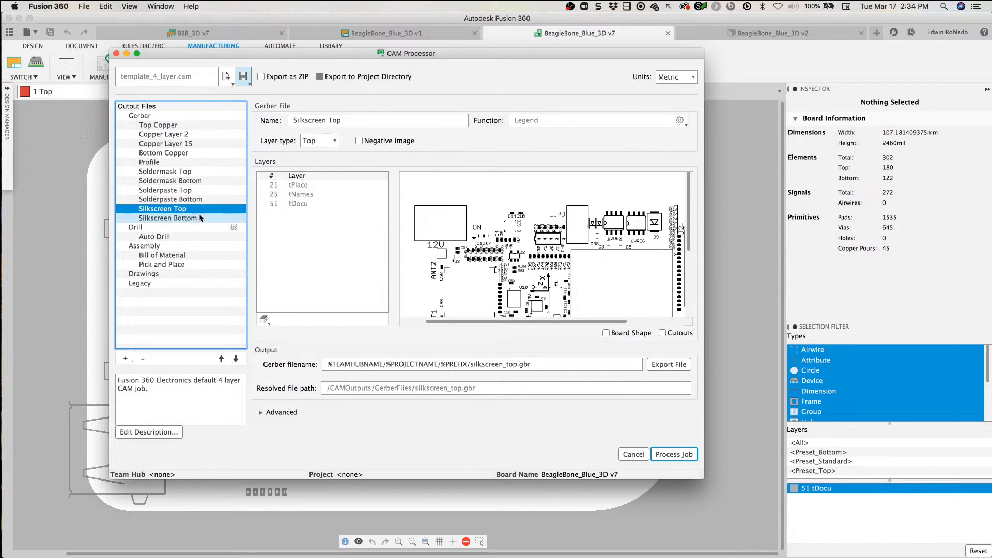
Step: Create a new Gerber output in the CAM job and assign only layer 51 tDocu to it
left_click(163, 126)
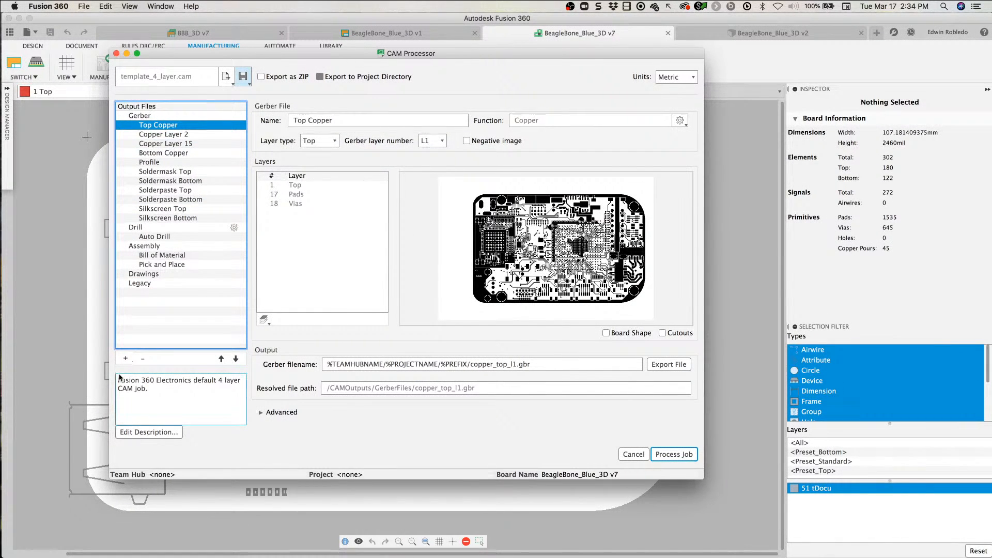
left_click(124, 358)
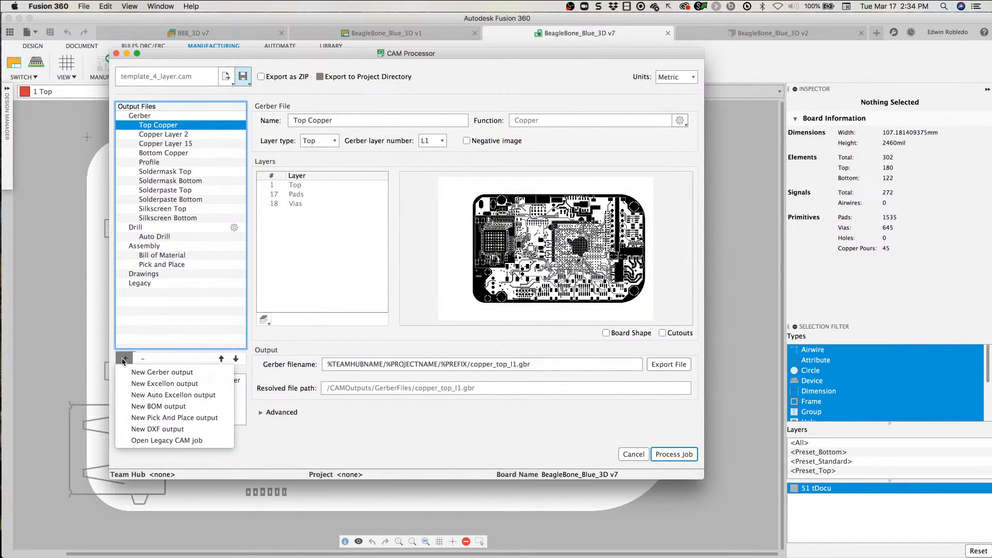
left_click(150, 372)
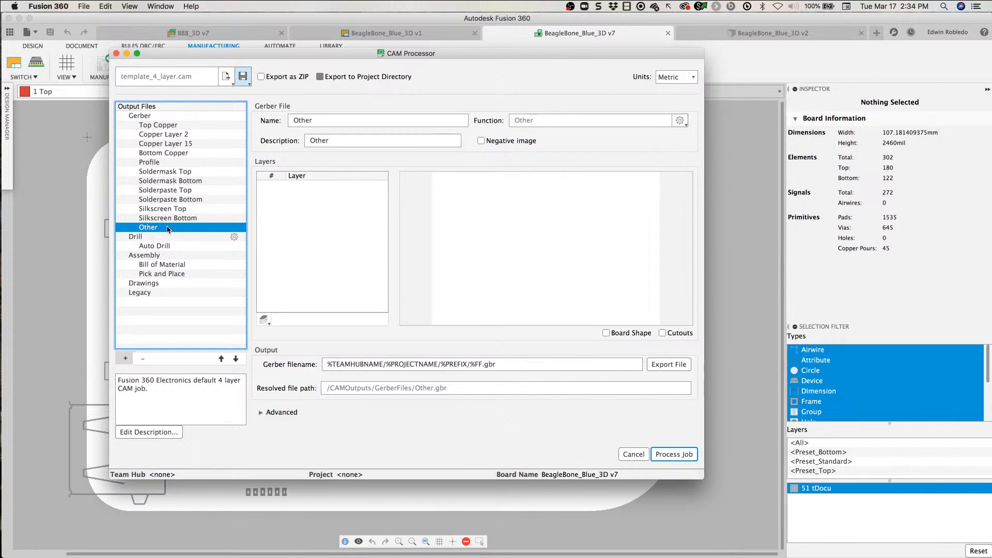
left_click(264, 320)
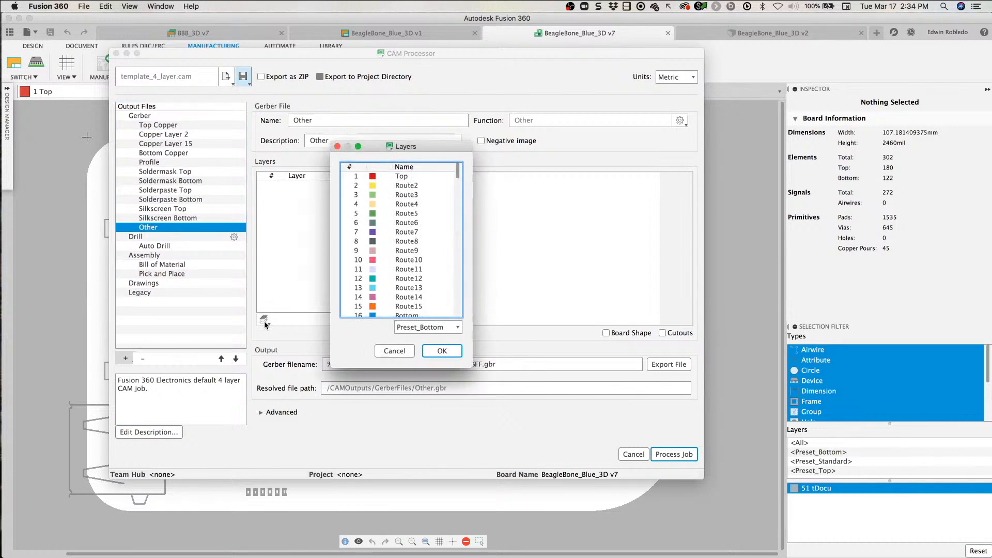
scroll(414, 238, "down", 5)
scroll(406, 247, "down", 4)
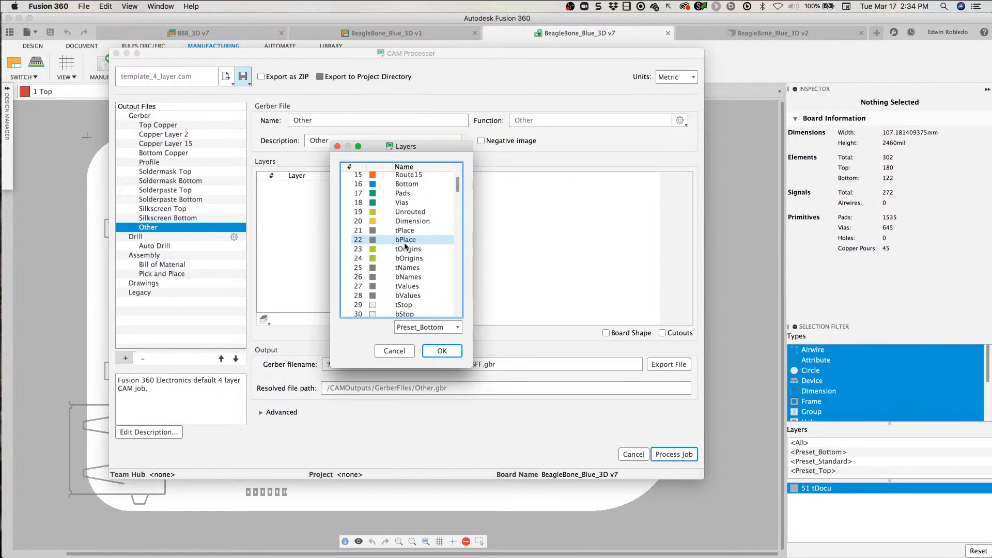
scroll(406, 247, "down", 8)
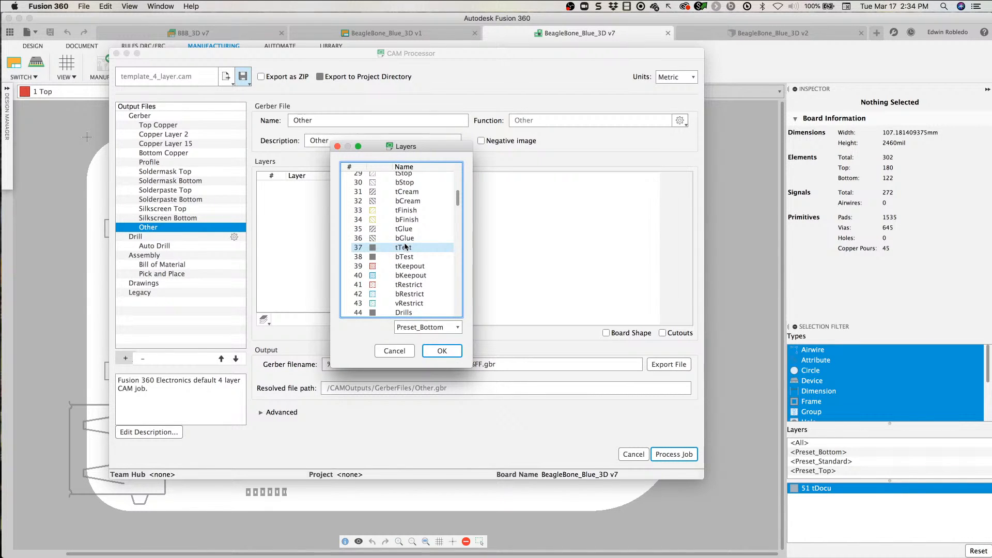
left_click(405, 272)
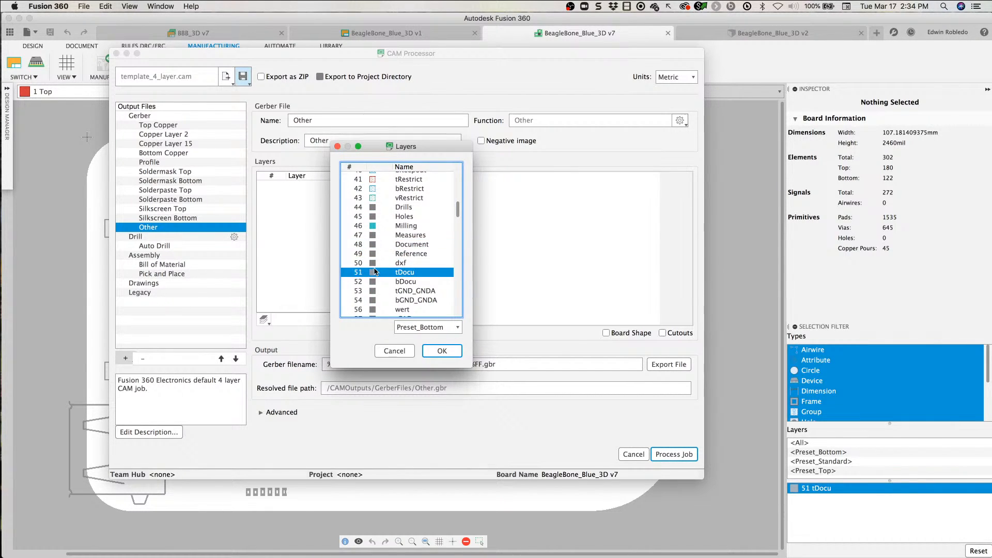
left_click(441, 352)
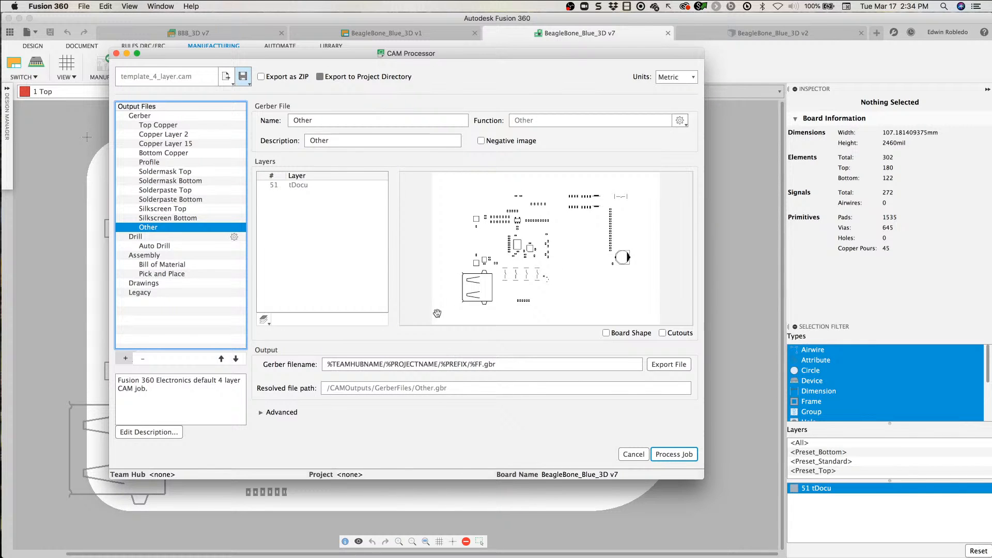
Step: Review the CAM job's drill format settings, the Auto Drill output files and the Assembly output prefix
left_click(169, 236)
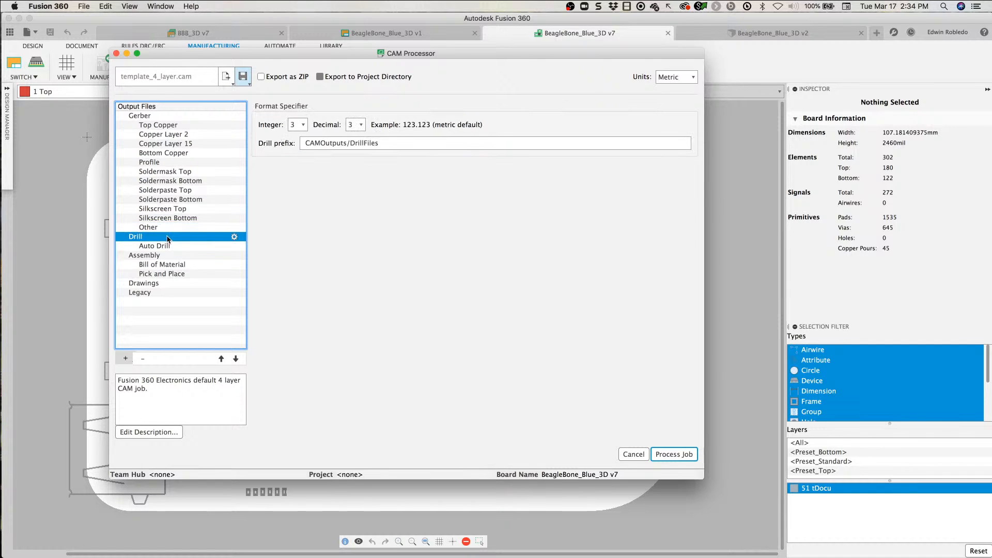
left_click(155, 246)
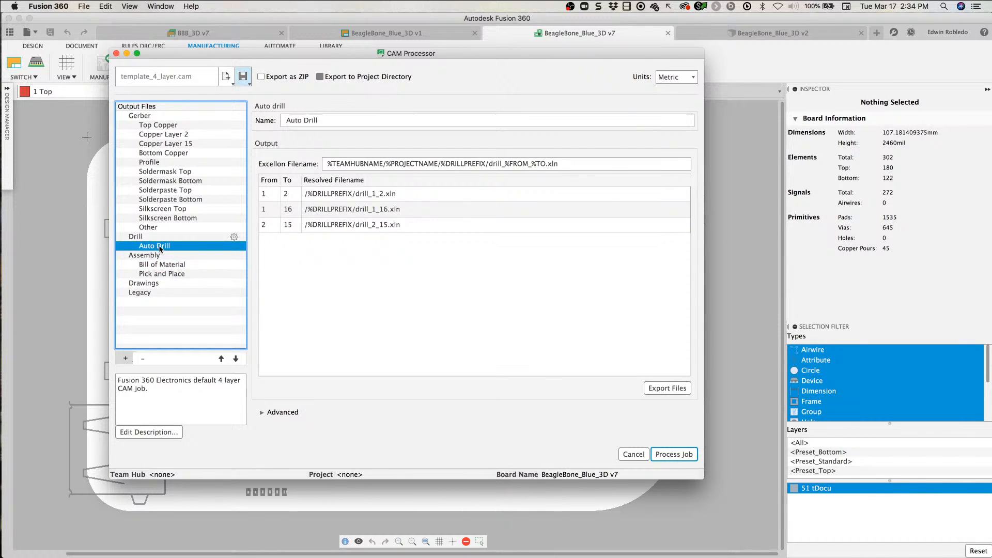
left_click(372, 165)
left_click(177, 256)
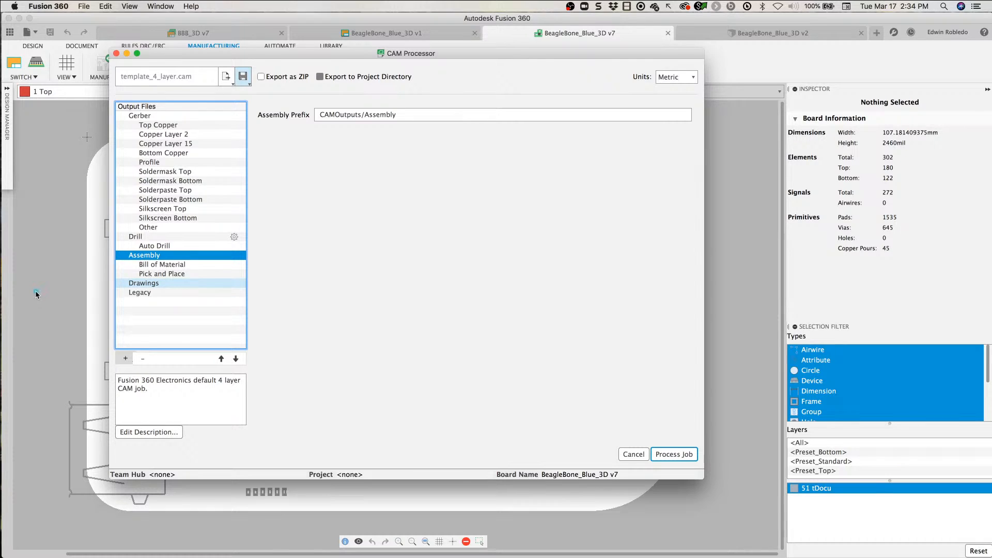
left_click_drag(35, 292, 133, 265)
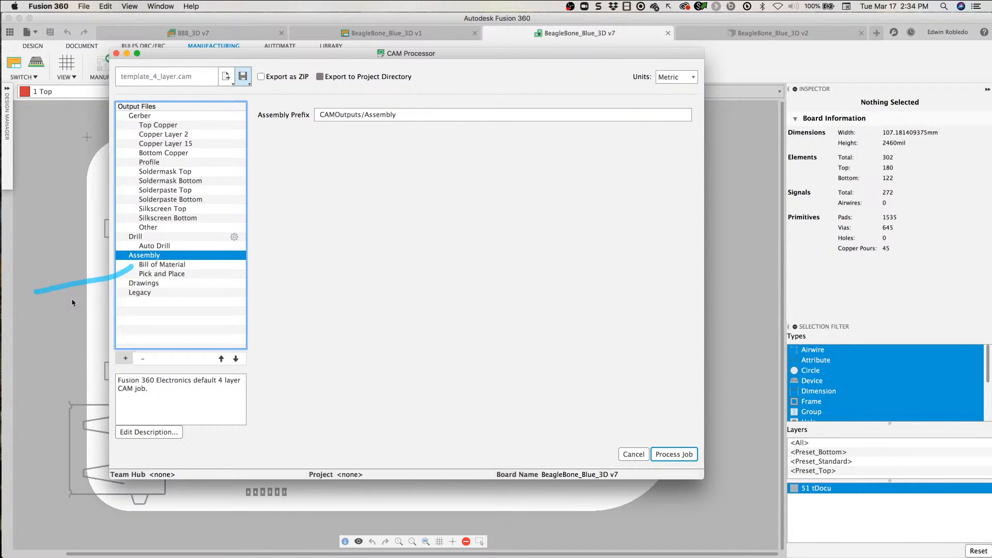
mouse_move(32, 286)
left_mouse_down()
mouse_move(129, 263)
mouse_move(119, 279)
mouse_move(134, 267)
left_mouse_up()
left_click_drag(353, 383, 191, 281)
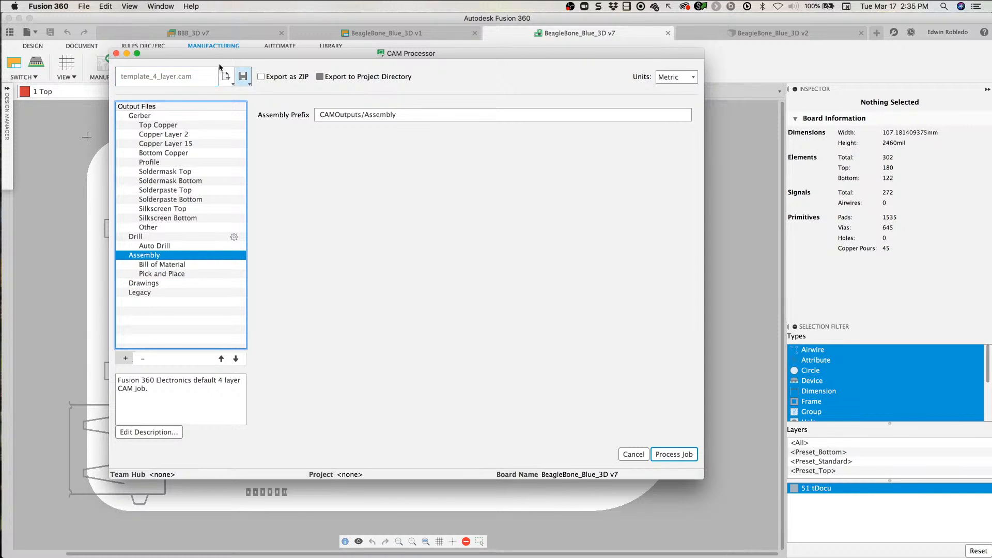
Step: Display the Top Copper output and start processing the CAM job, keeping electronics cam as the destination folder
left_click_drag(260, 51, 218, 50)
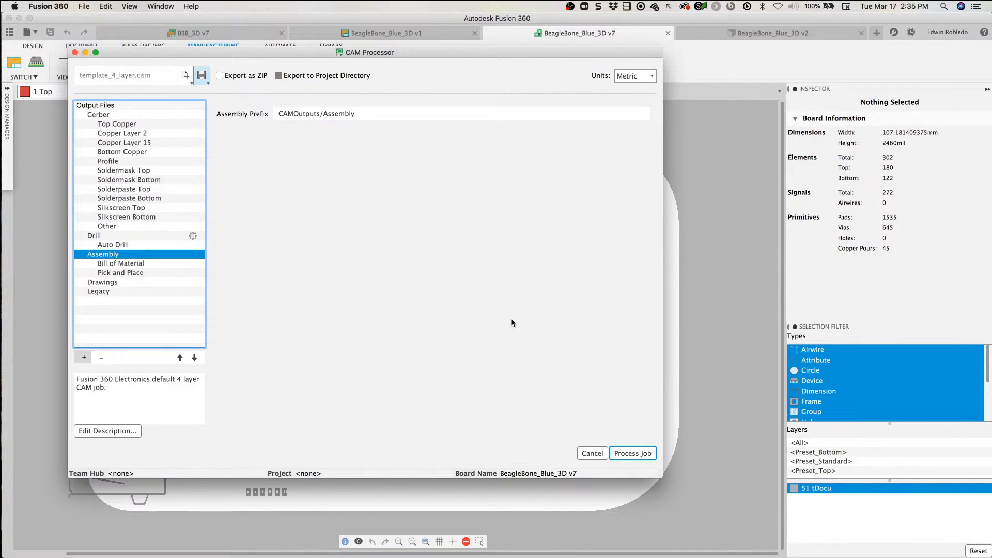
left_click(115, 124)
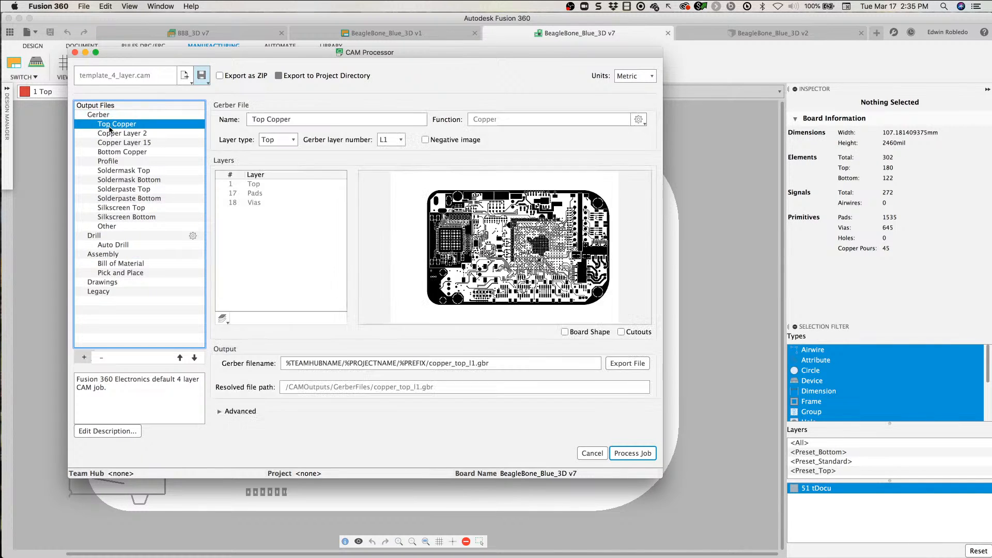
left_click(645, 456)
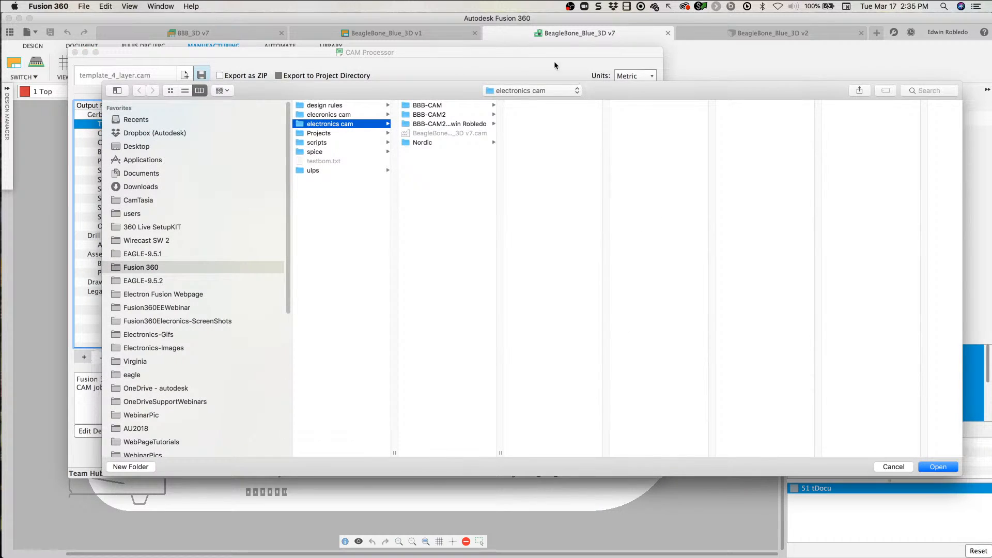
left_click_drag(605, 88, 551, 84)
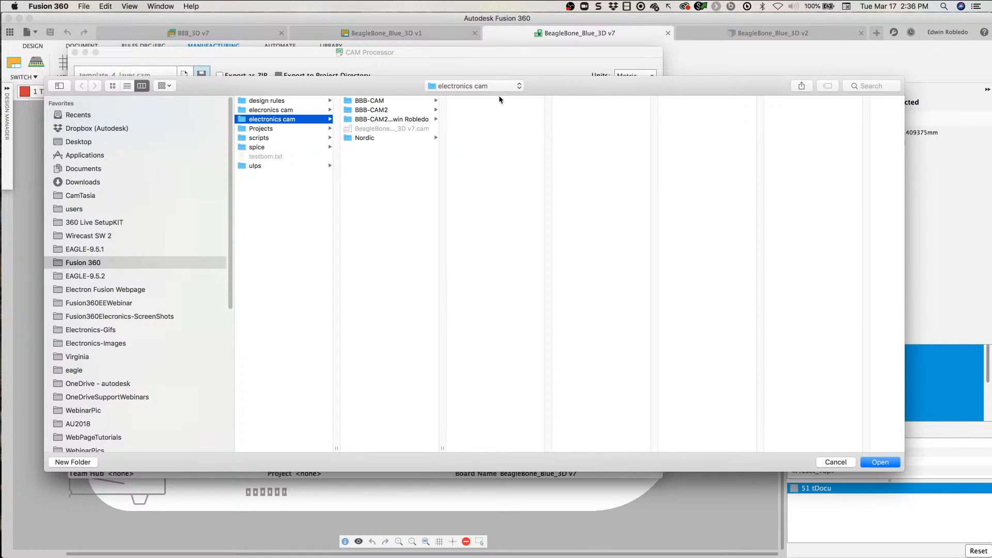
left_click(514, 86)
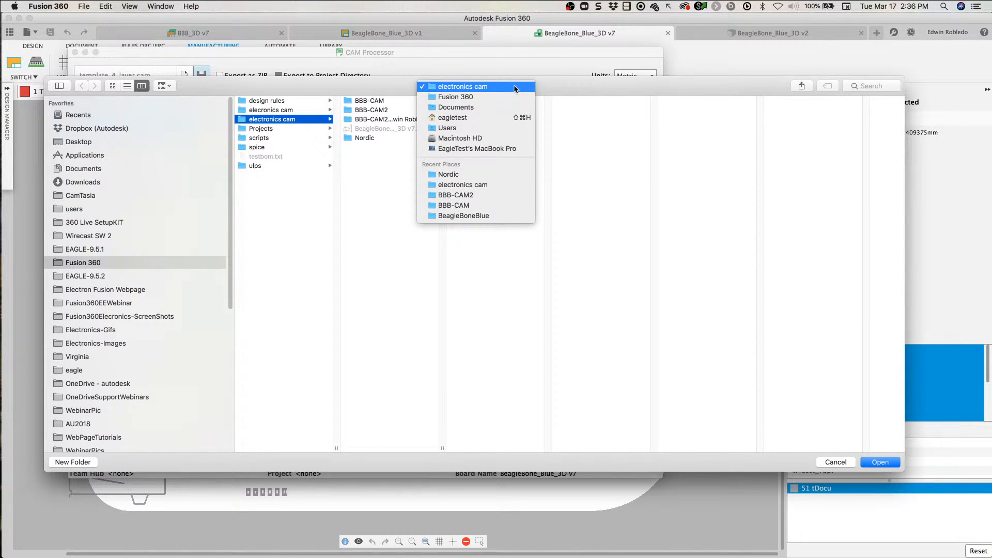
left_click(472, 87)
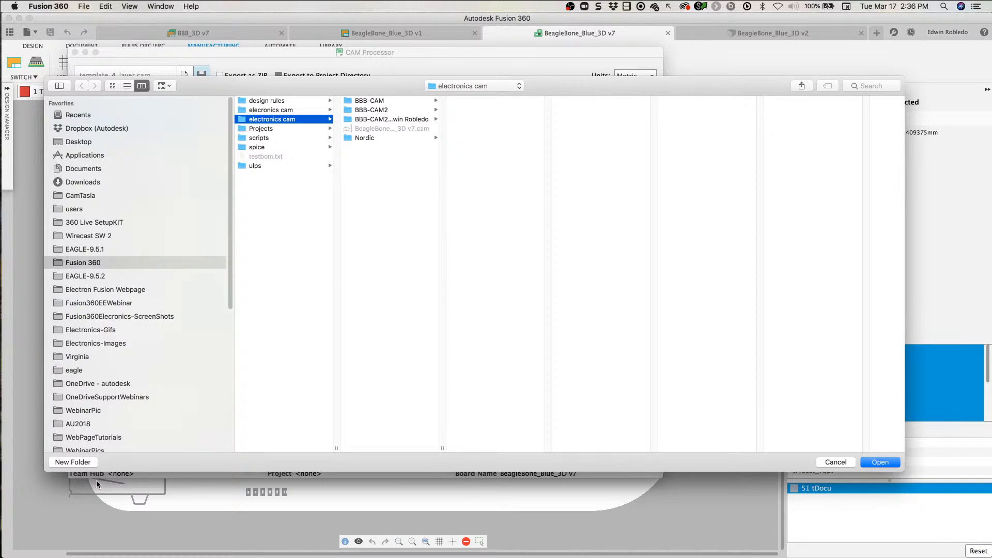
Step: Create a folder named BBB-Wv2 inside electronics cam and export the processed CAM job files into it
left_click(75, 462)
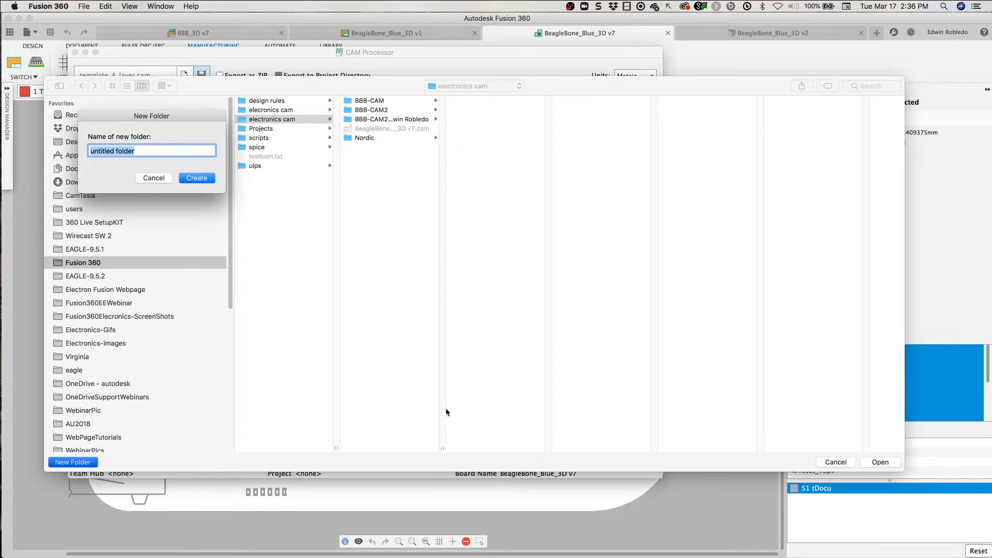
type("BBW")
key("BackSpace")
type("B-Wv2")
left_click(207, 181)
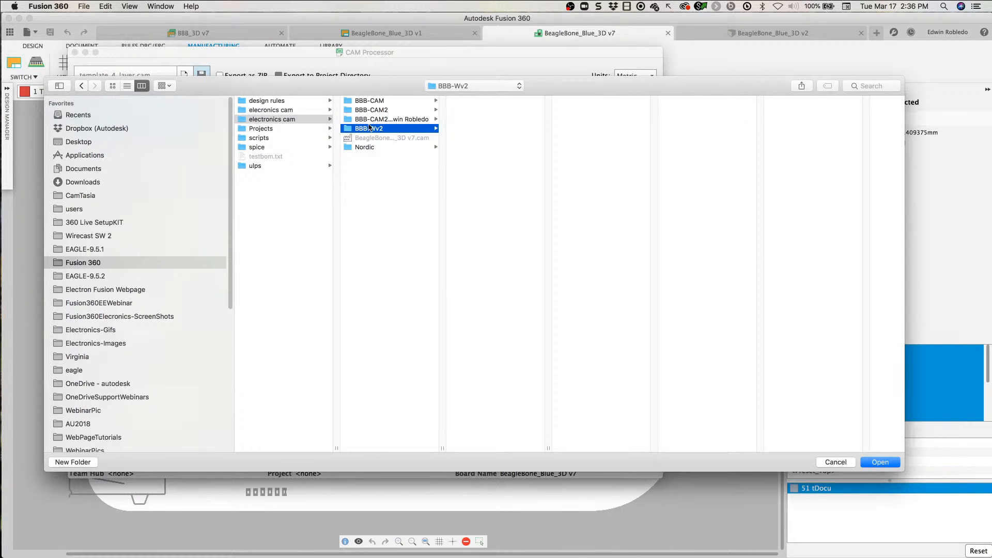
left_click(882, 465)
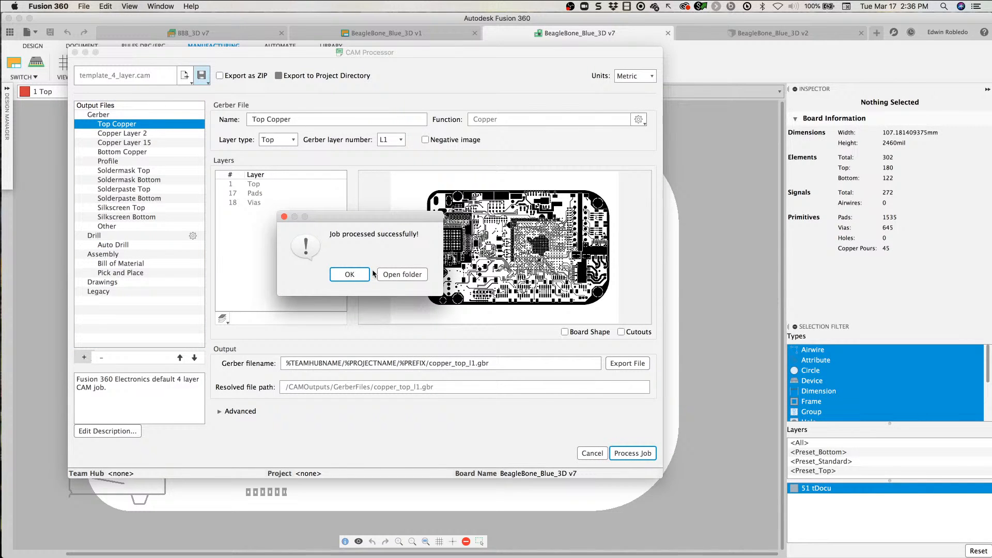
Step: Open the BBB-Wv2 output folder in Finder and enlarge its window to fill most of the screen
left_click(401, 277)
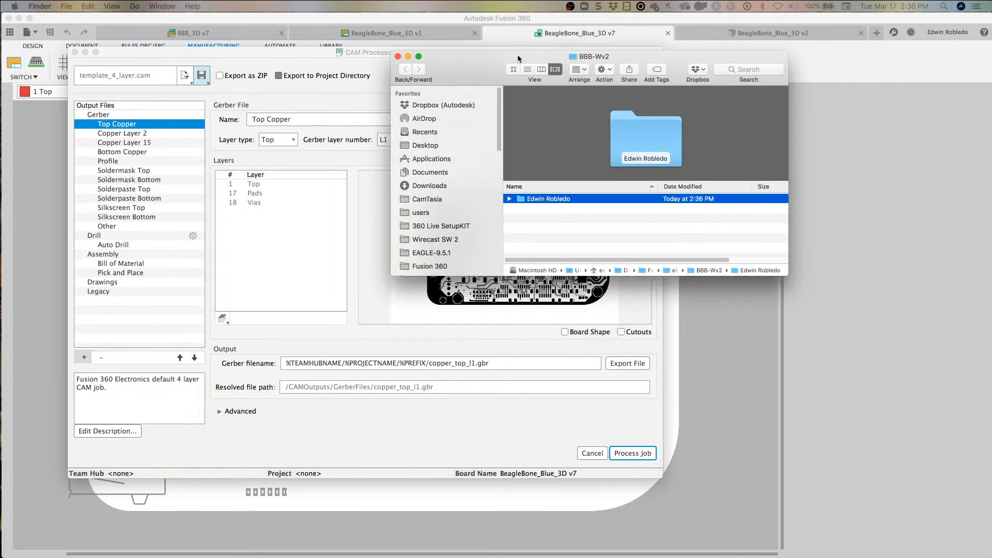
left_click_drag(516, 54, 203, 26)
left_click_drag(461, 245, 860, 513)
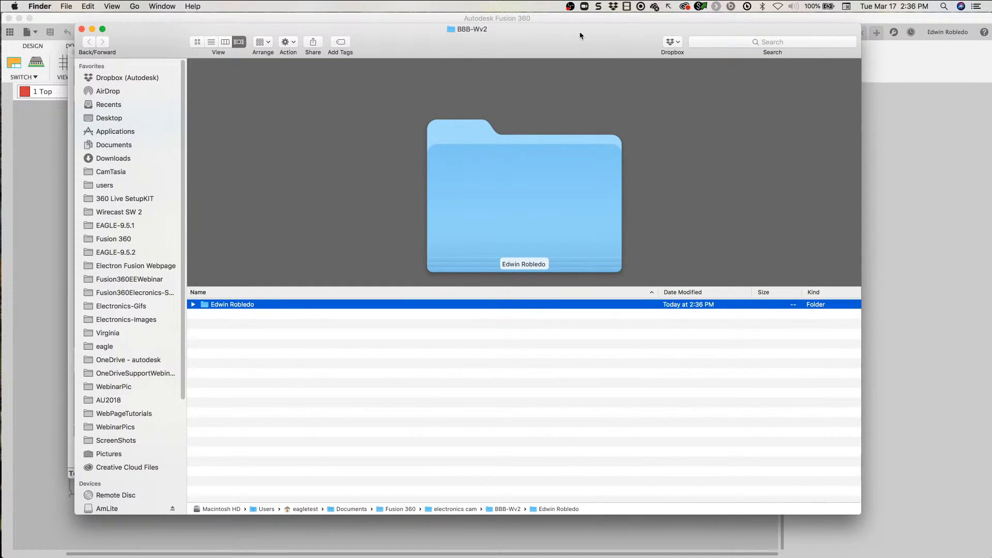
left_click_drag(579, 24, 561, 13)
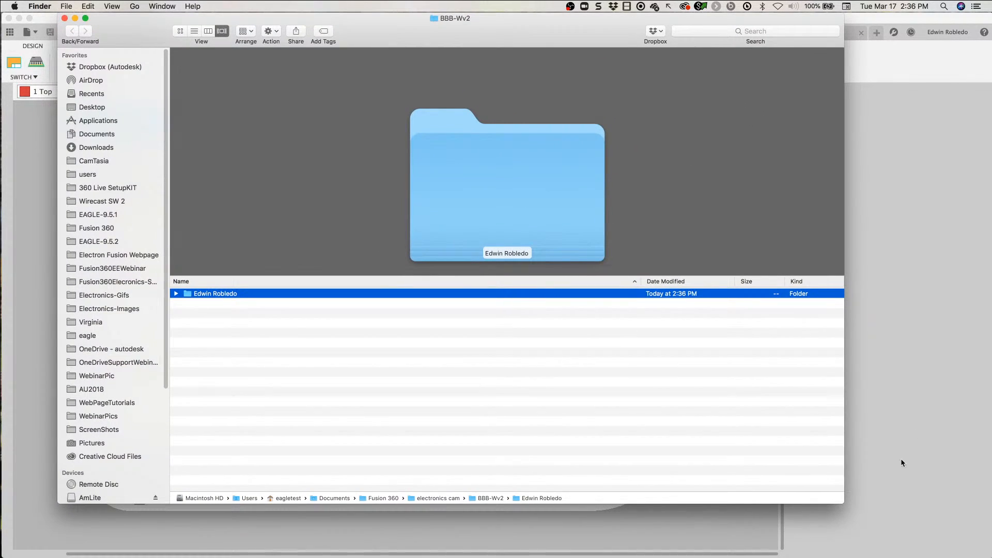
left_click_drag(846, 503, 912, 541)
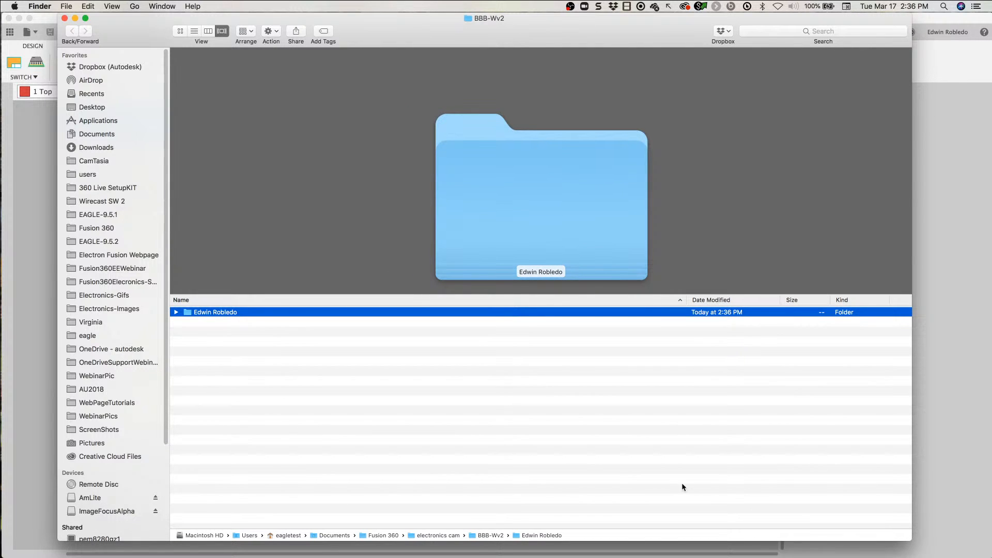
Step: Expand the exported team hub and TechMarketing folders down to the subfolders of CAMOutputs
left_click(177, 312)
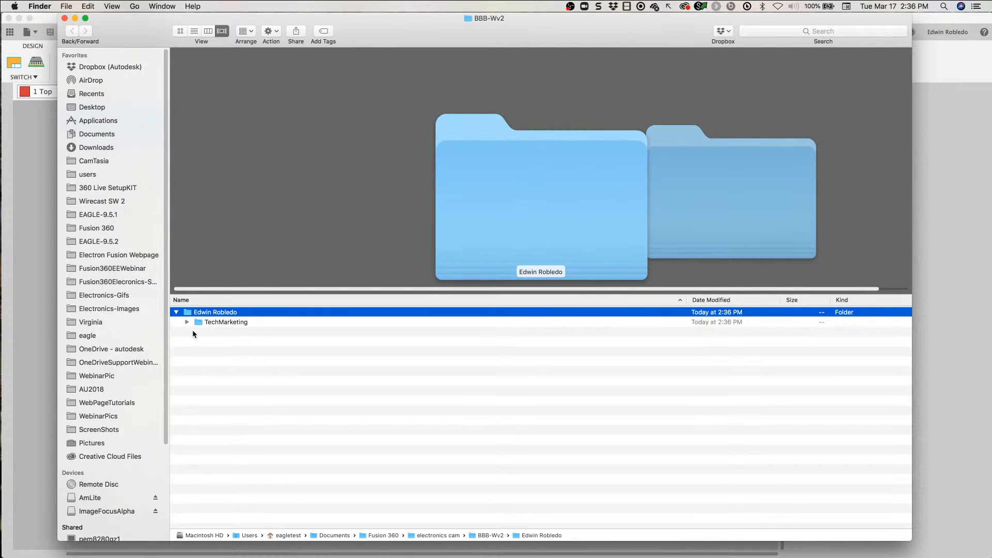
left_click(186, 322)
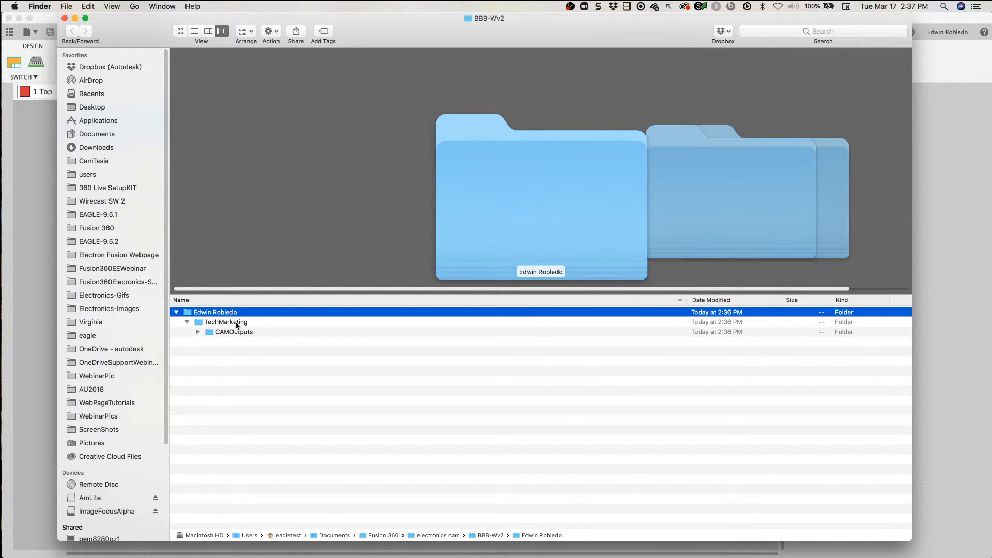
left_click(197, 332)
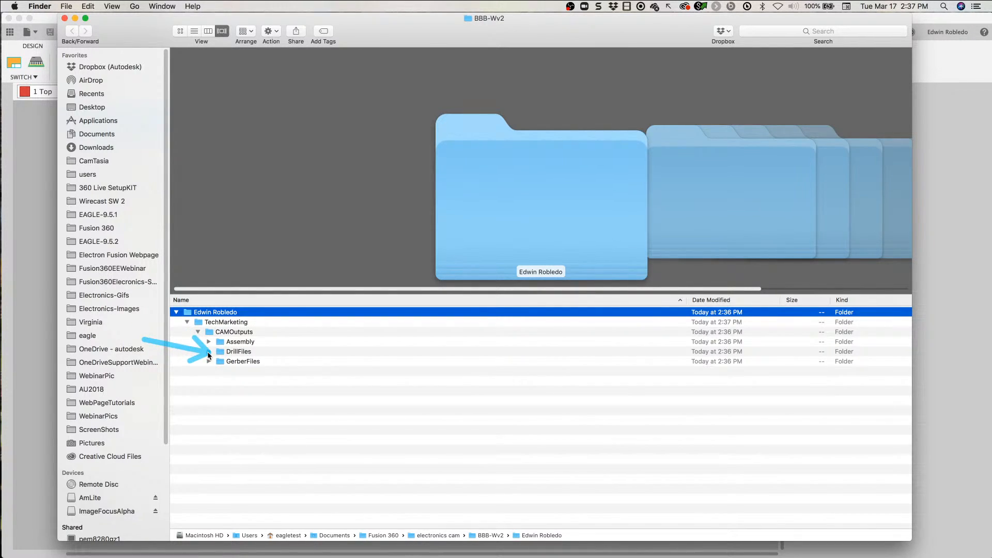
key("Down")
key("Down")
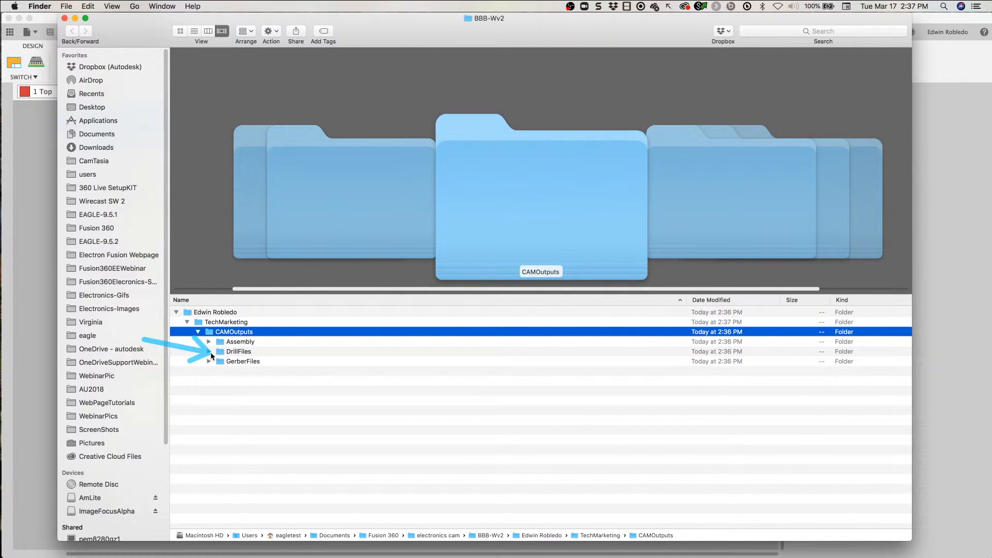
left_click(224, 326)
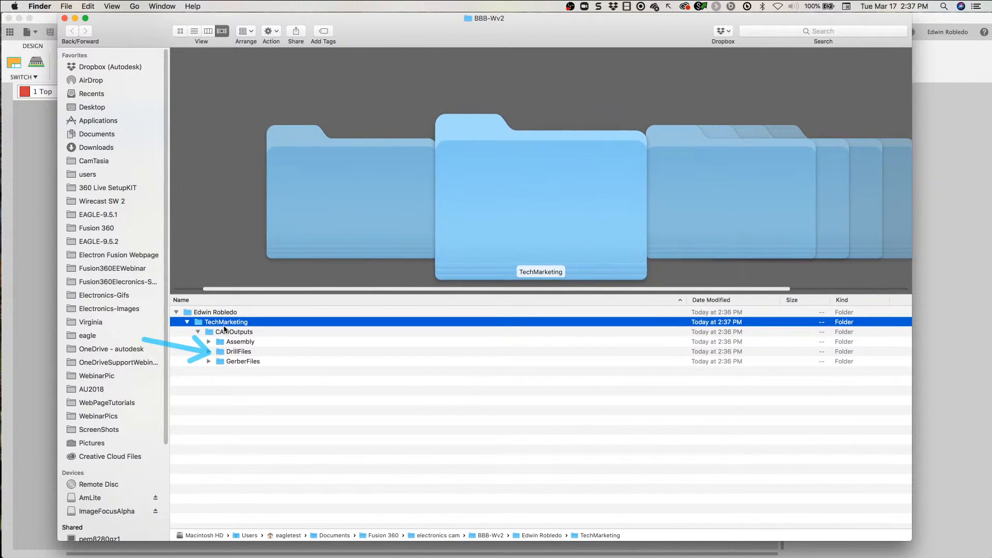
left_click(221, 333)
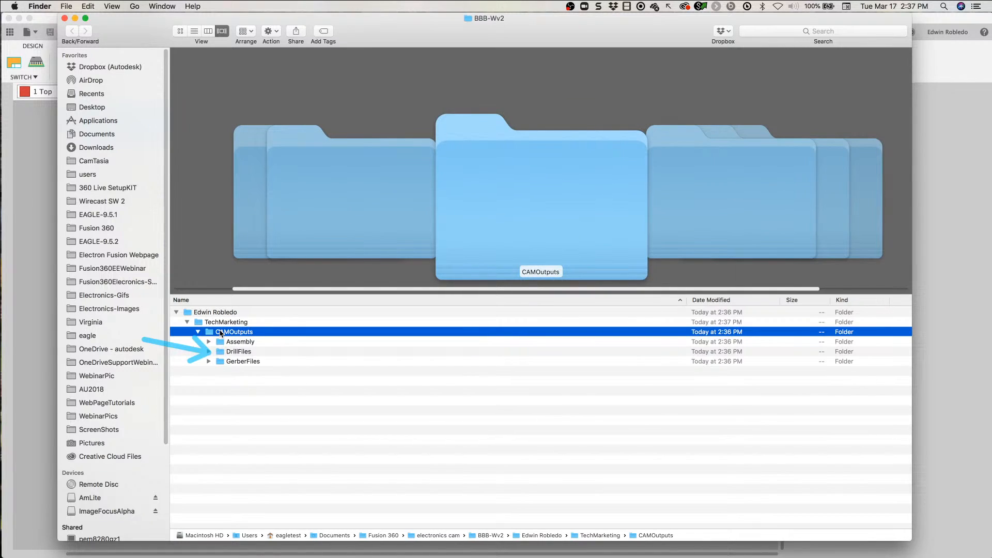
Step: Preview the parts list and the front and back pick-and-place text files in the Assembly folder, and collapse the folder
left_click(208, 341)
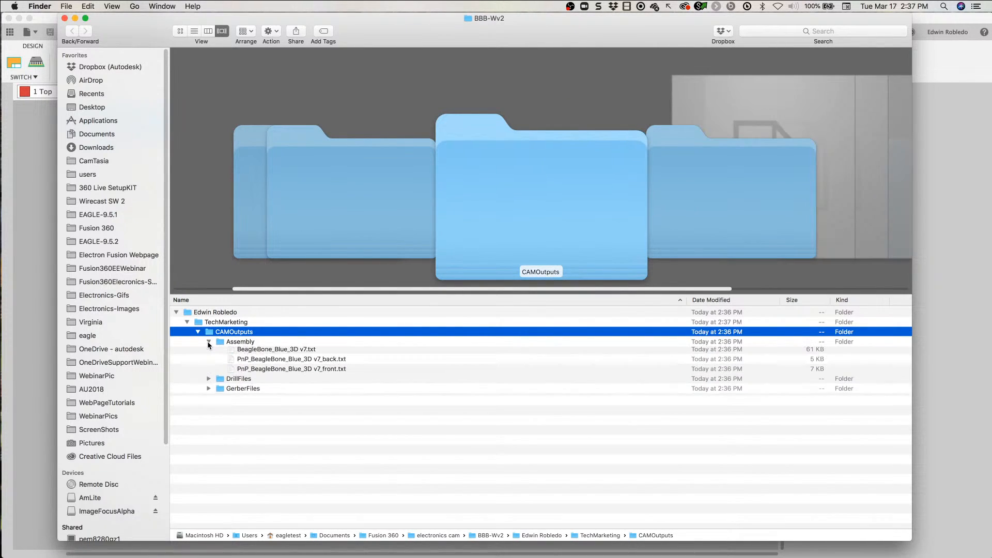
left_click(285, 359)
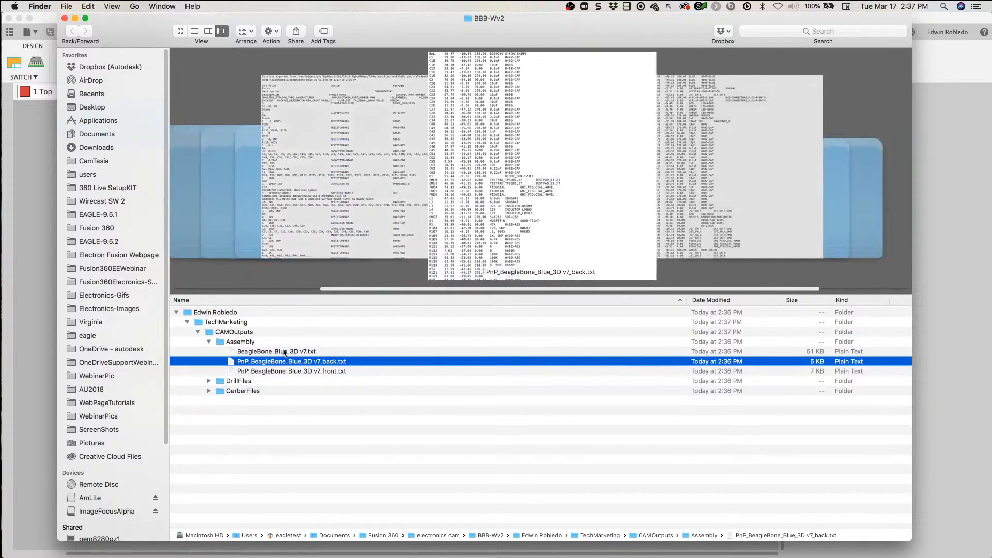
left_click(451, 119)
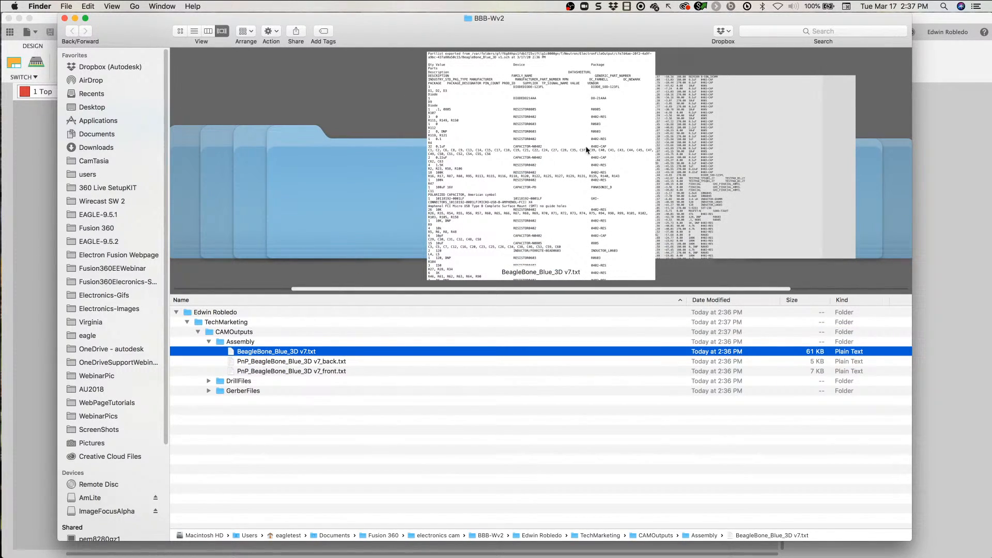
left_click(273, 362)
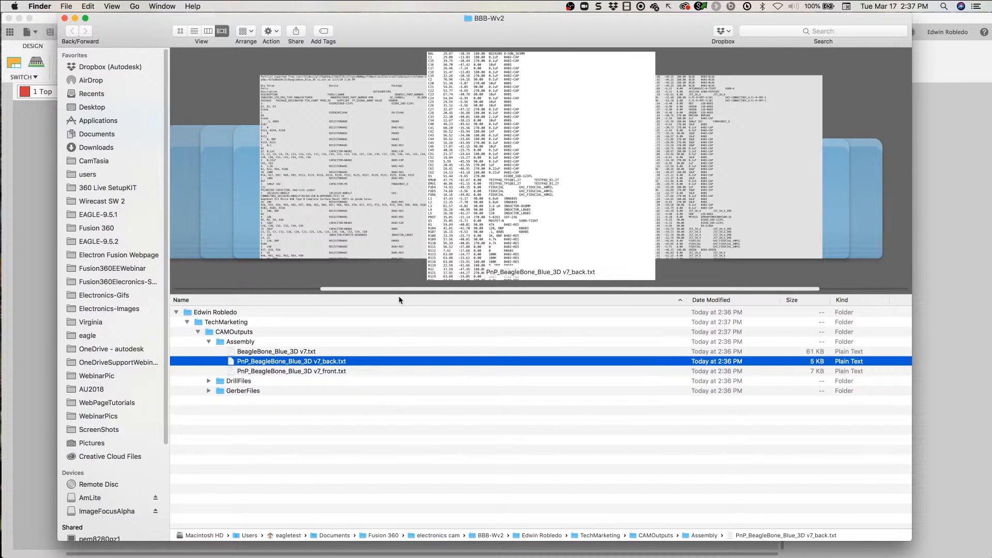
left_click(282, 371)
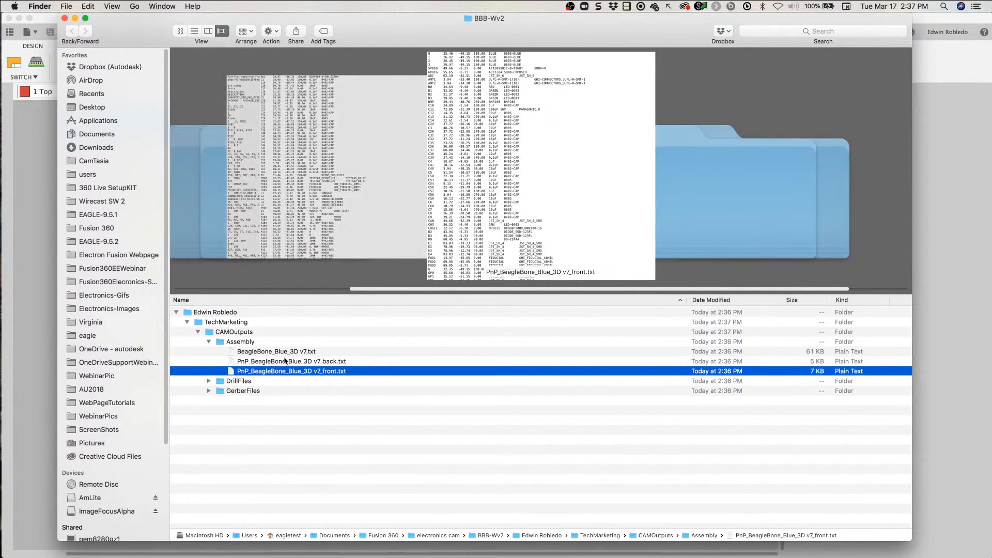
left_click(286, 361)
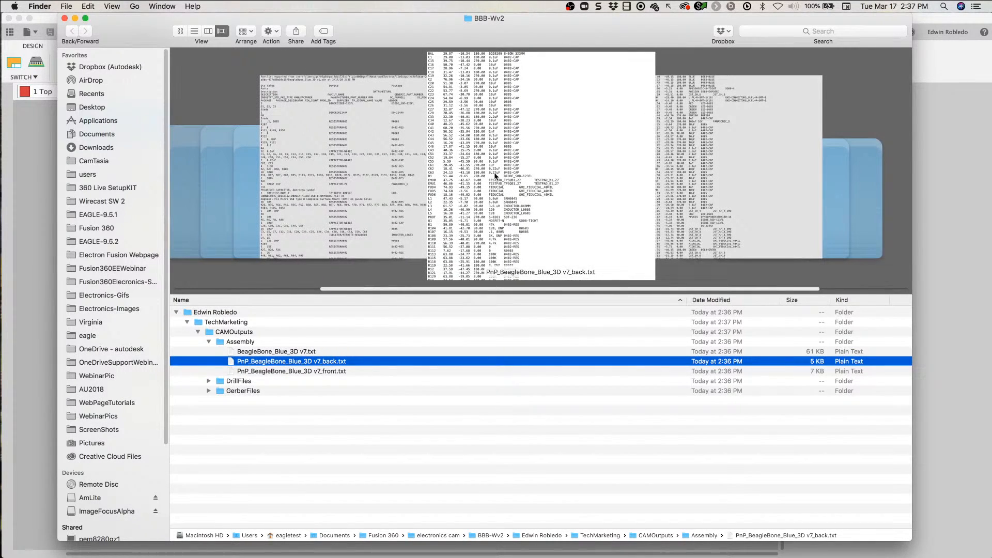
left_click(331, 361)
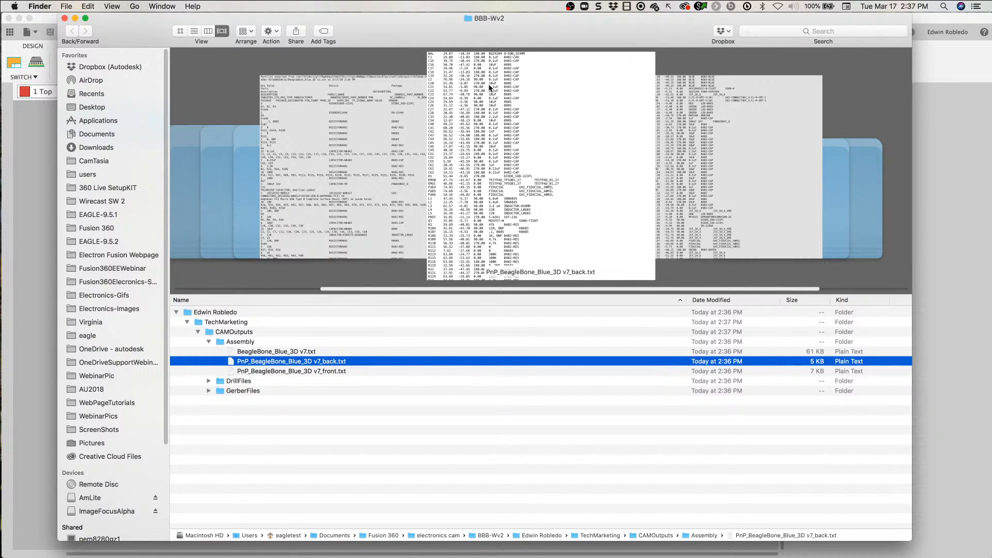
left_click(365, 372)
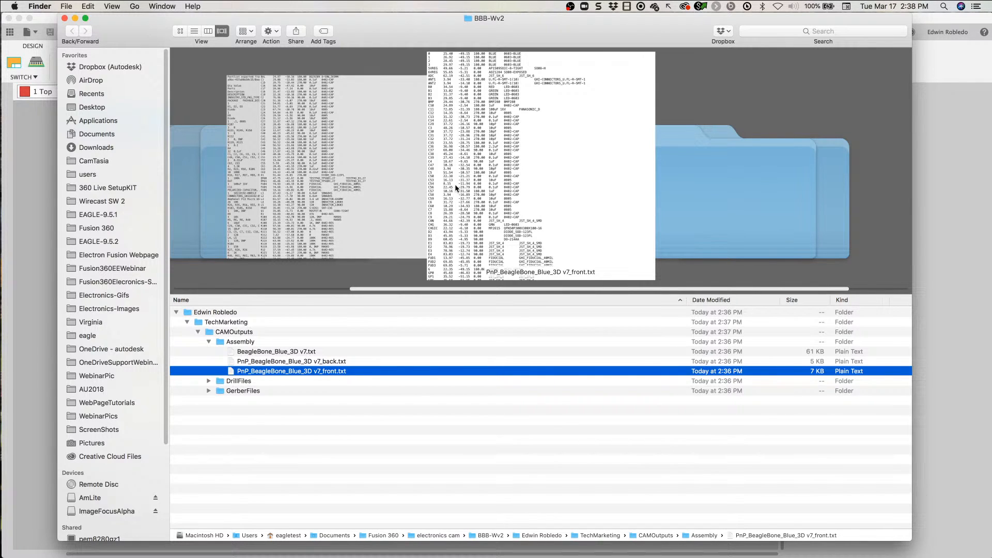
left_click(295, 352)
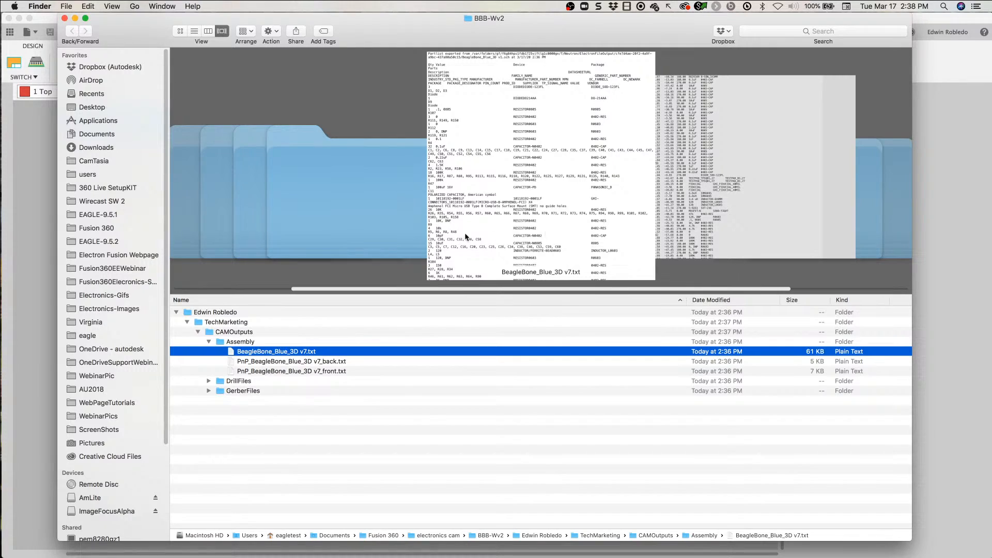
key("Down")
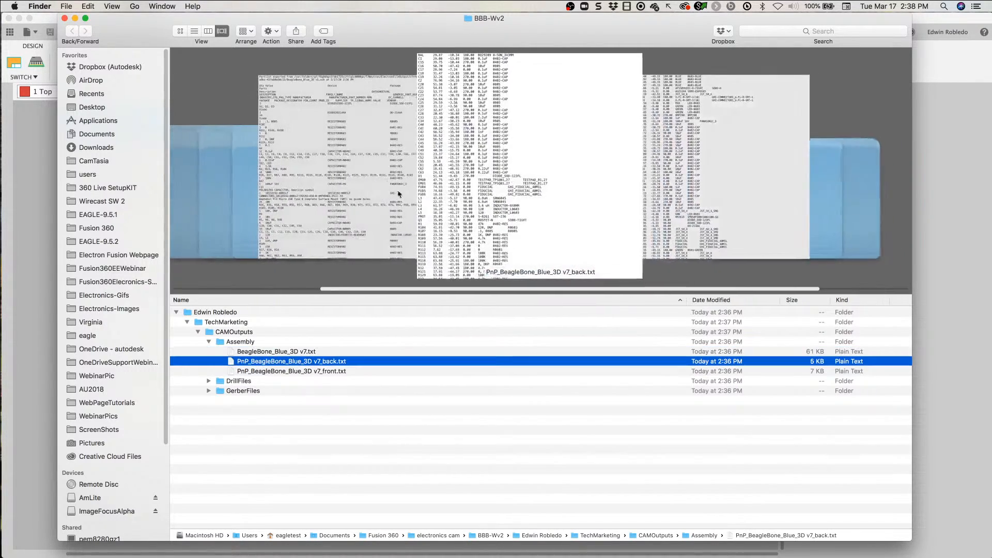
left_click(208, 342)
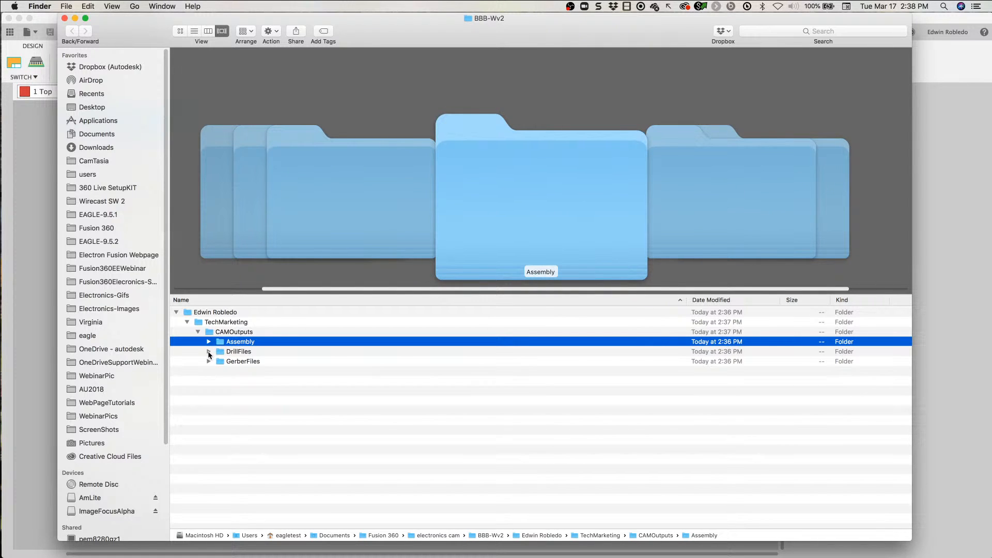
Step: Preview drill_1_2.xln, drill_1_16.xln and drill_2_15.xln in the DrillFiles folder, and collapse the folder
left_click(209, 352)
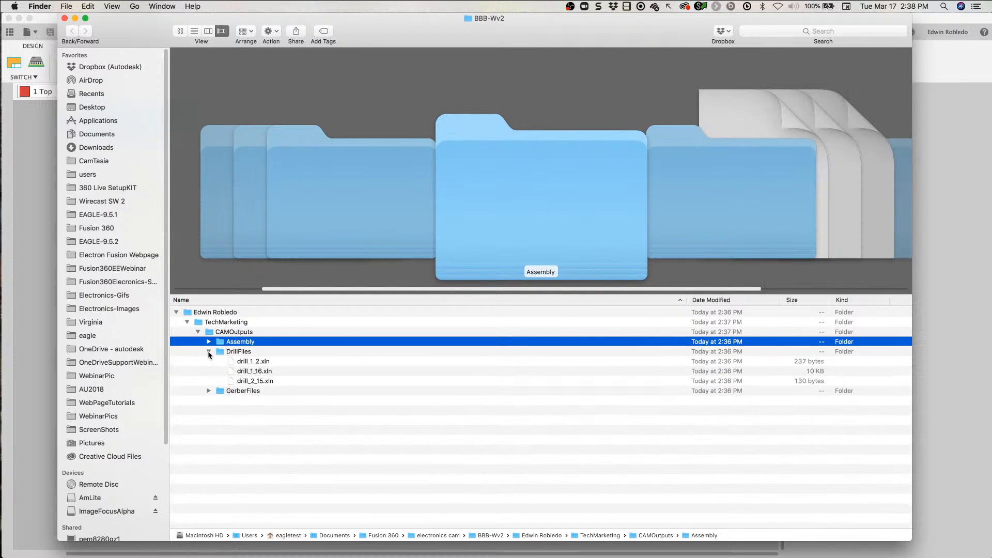
left_click(243, 362)
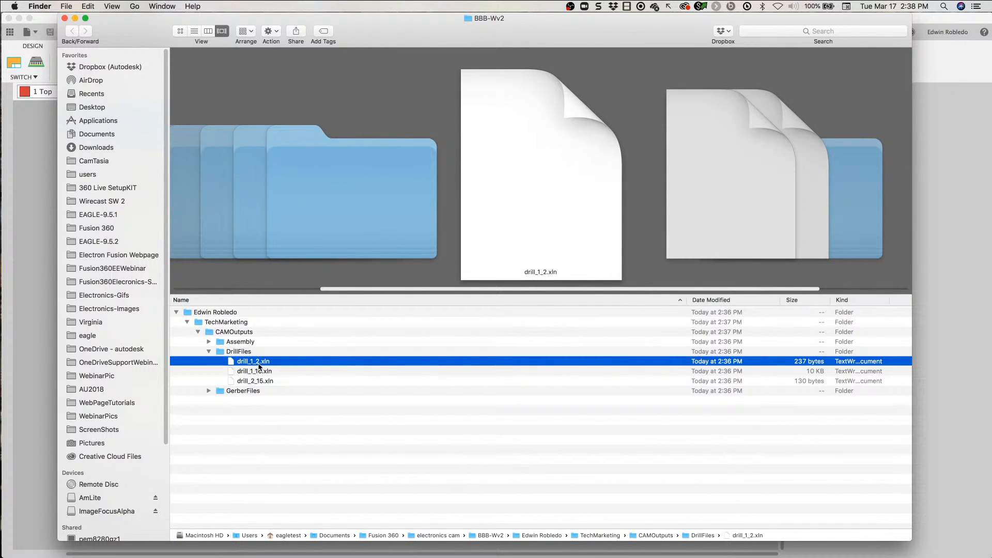
left_click(251, 372)
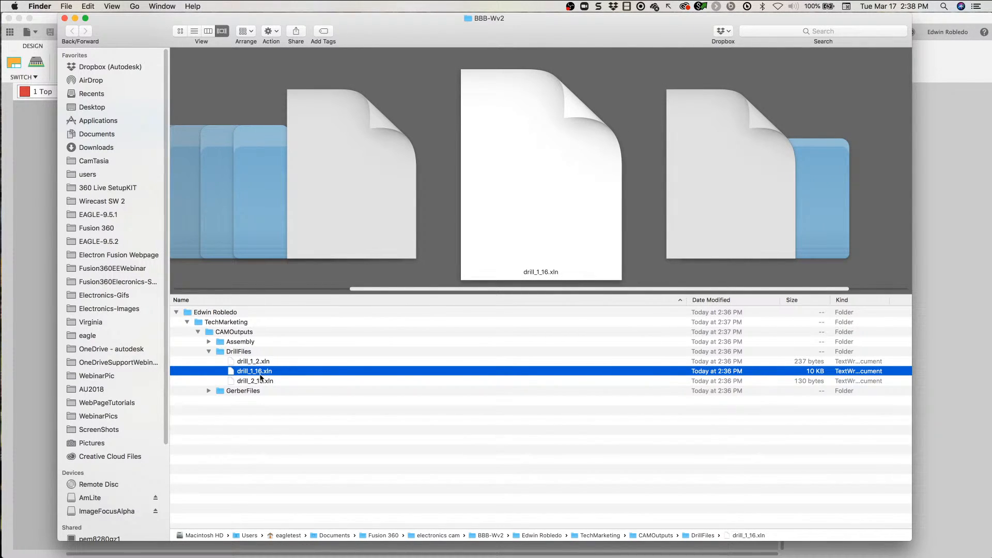
left_click(260, 380)
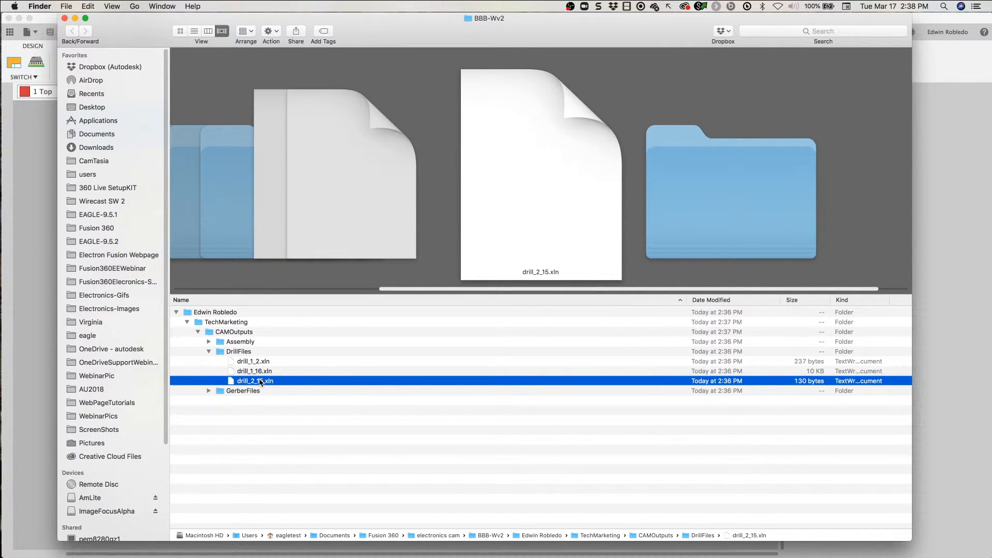
left_click(210, 352)
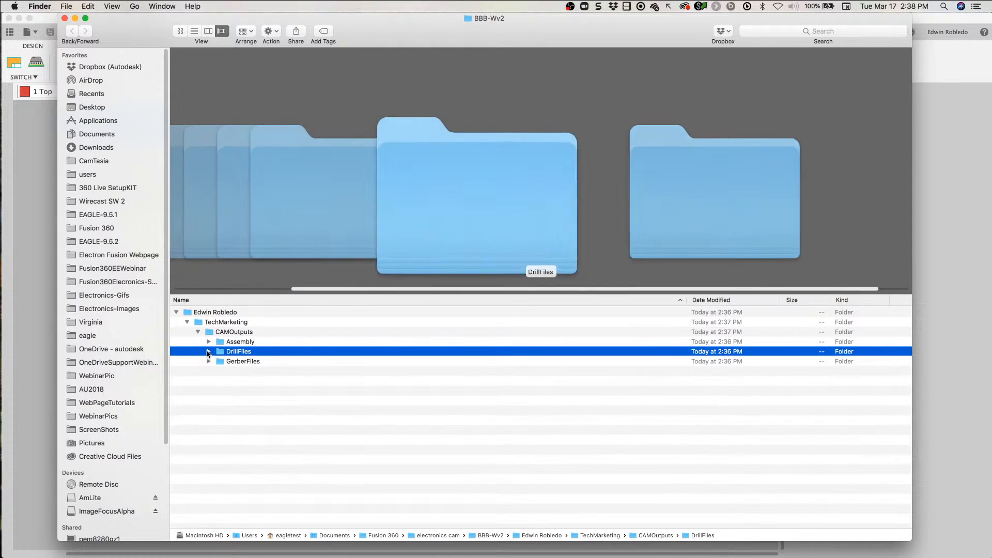
Step: Expand the GerberFiles folder and preview the Other, profile and silkscreen Gerber files
left_click(209, 361)
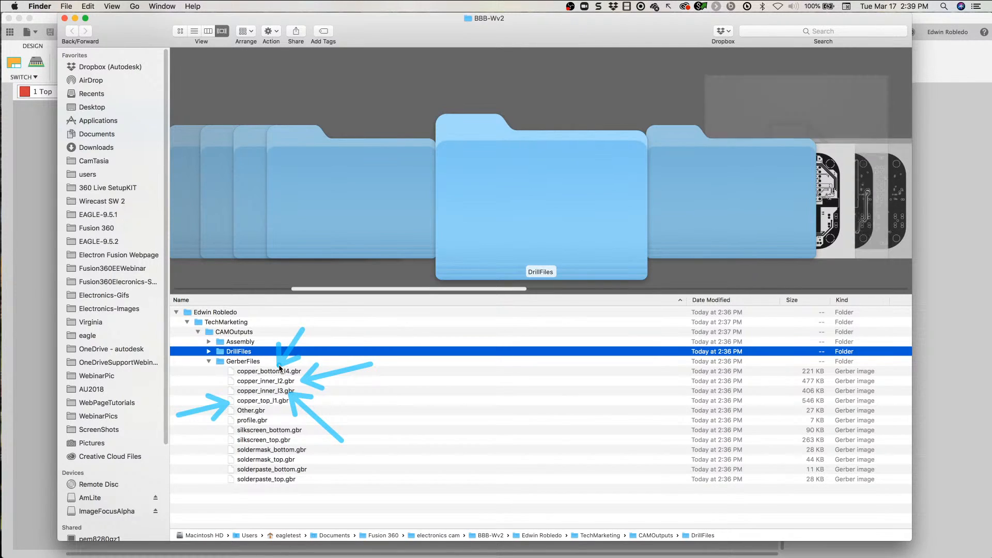
key("Up")
key("Up")
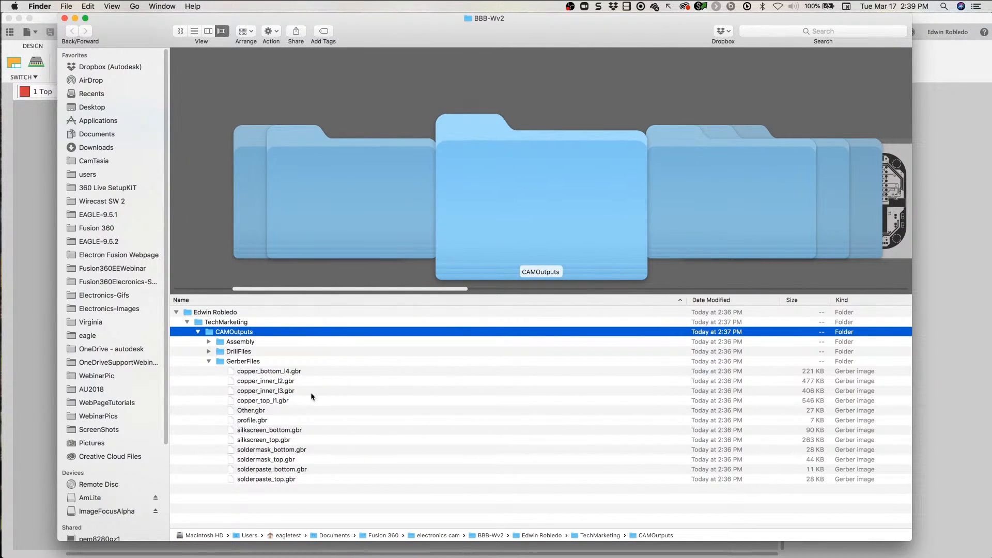
left_click(257, 411)
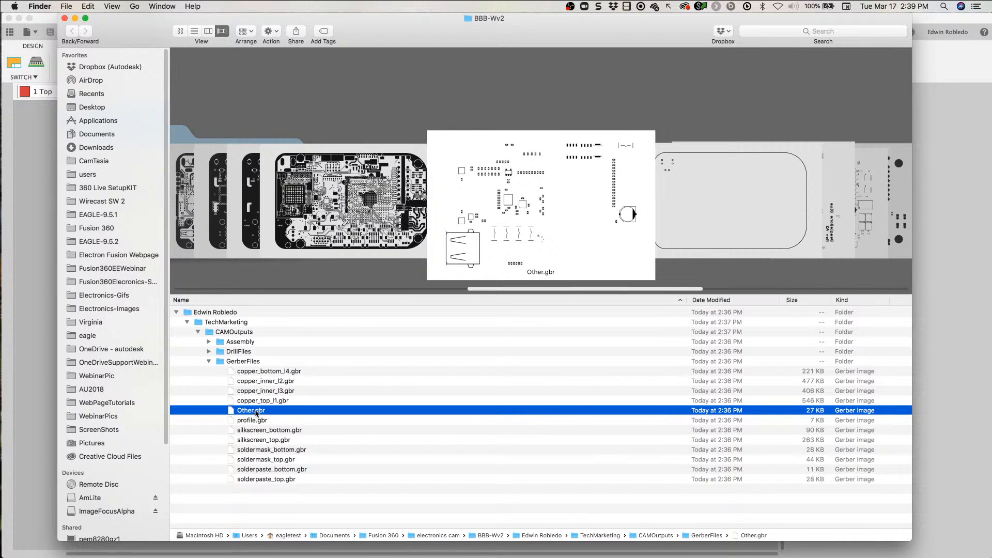
left_click(267, 423)
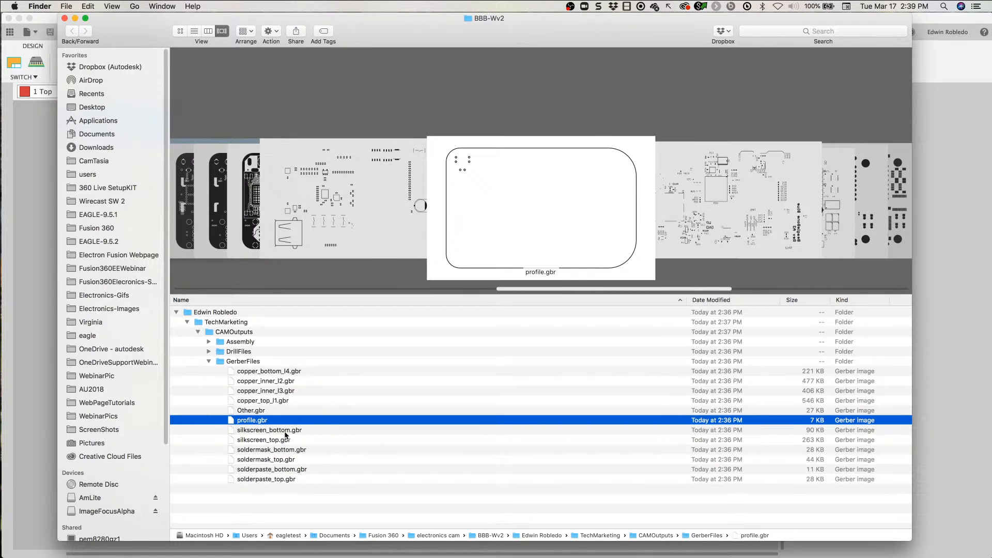
left_click(285, 432)
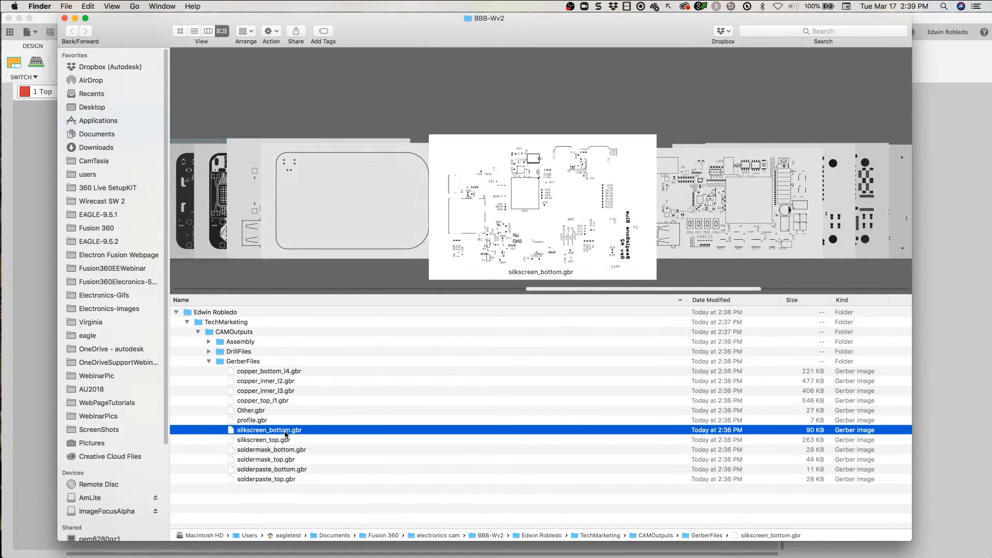
left_click(285, 440)
key("Up")
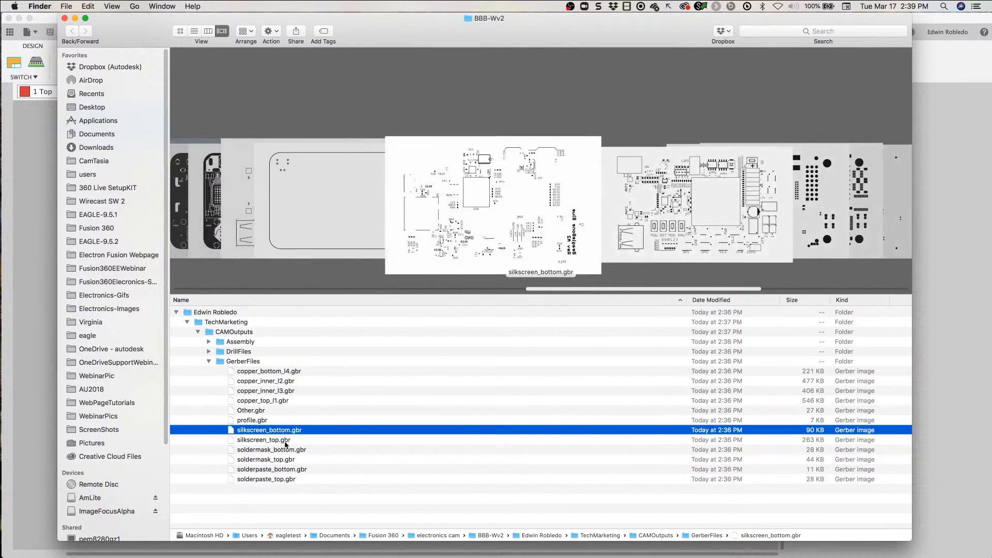
Step: Preview the bottom and top soldermask and solderpaste Gerber files in the GerberFiles folder
left_click(284, 450)
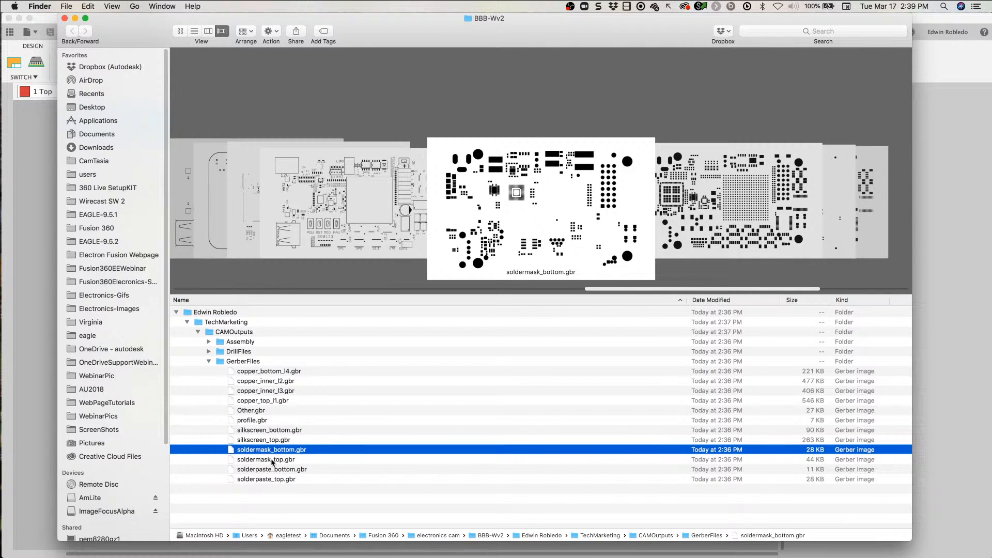
left_click(273, 461)
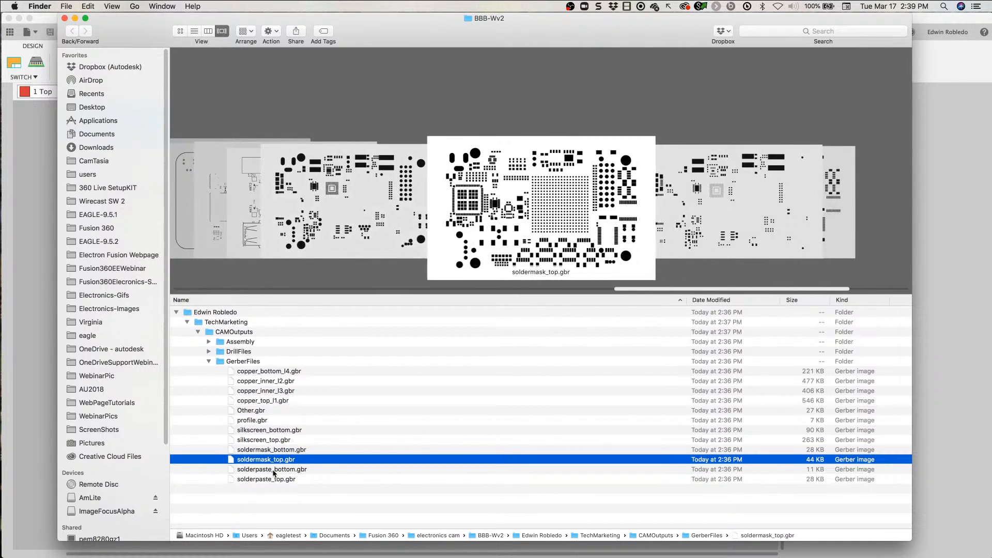
left_click(273, 473)
left_click(273, 480)
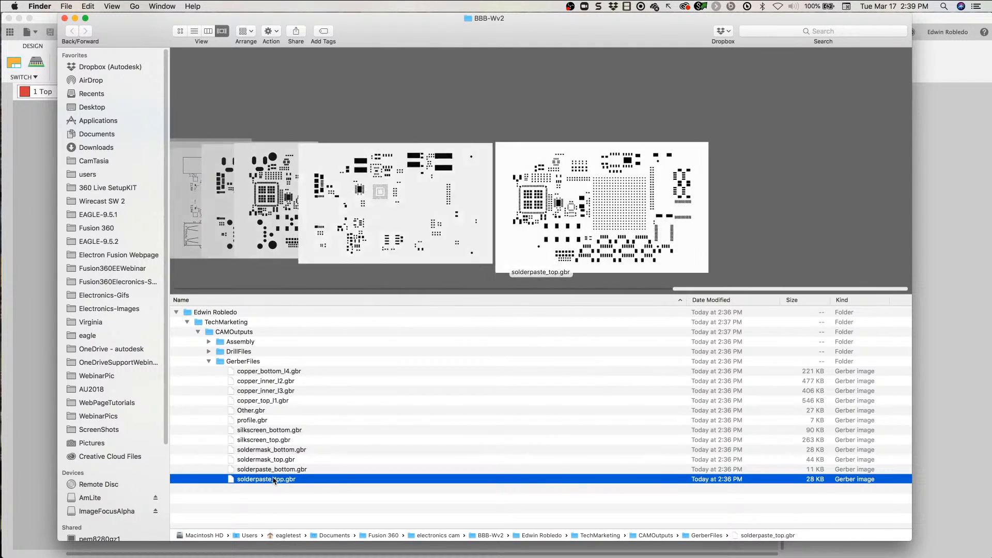
left_click(268, 471)
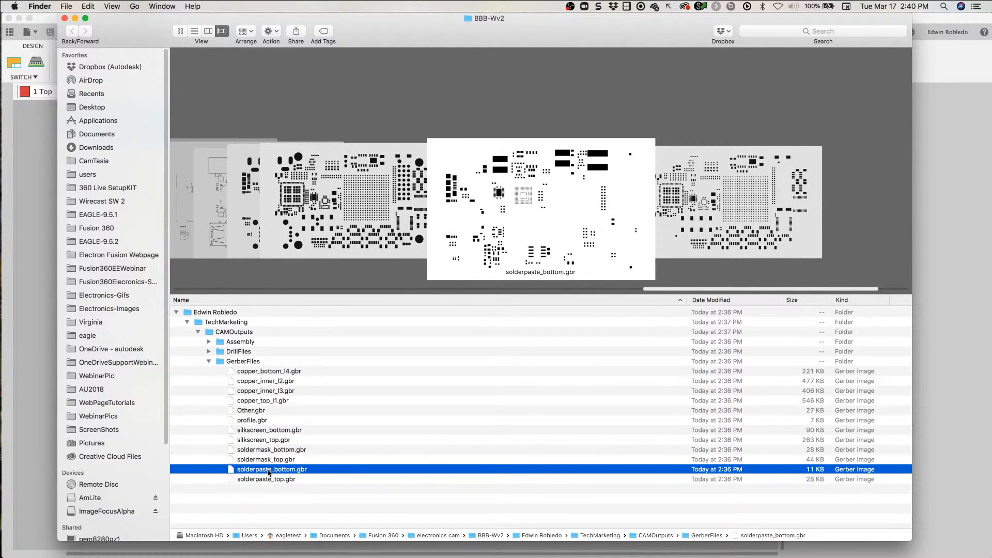
mouse_move(398, 556)
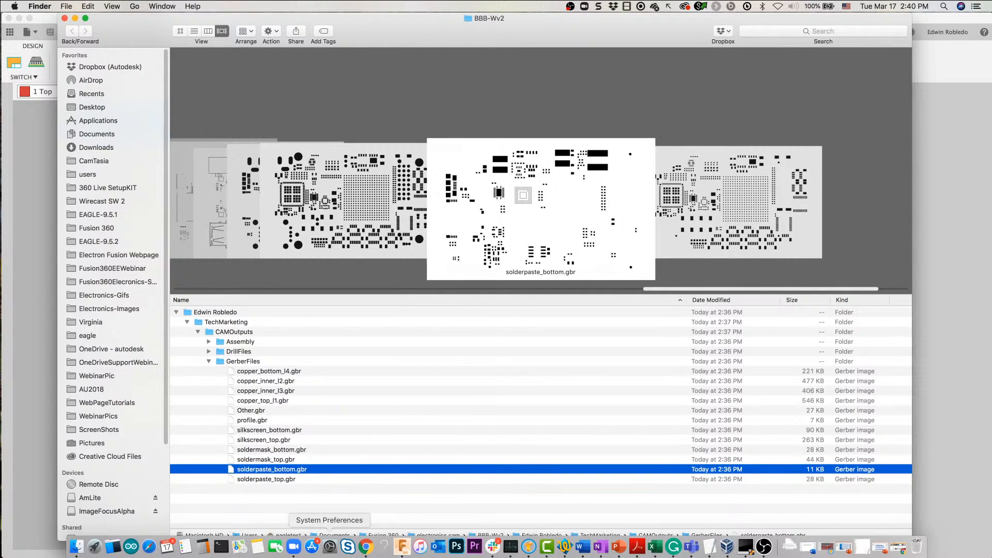
left_click(96, 548)
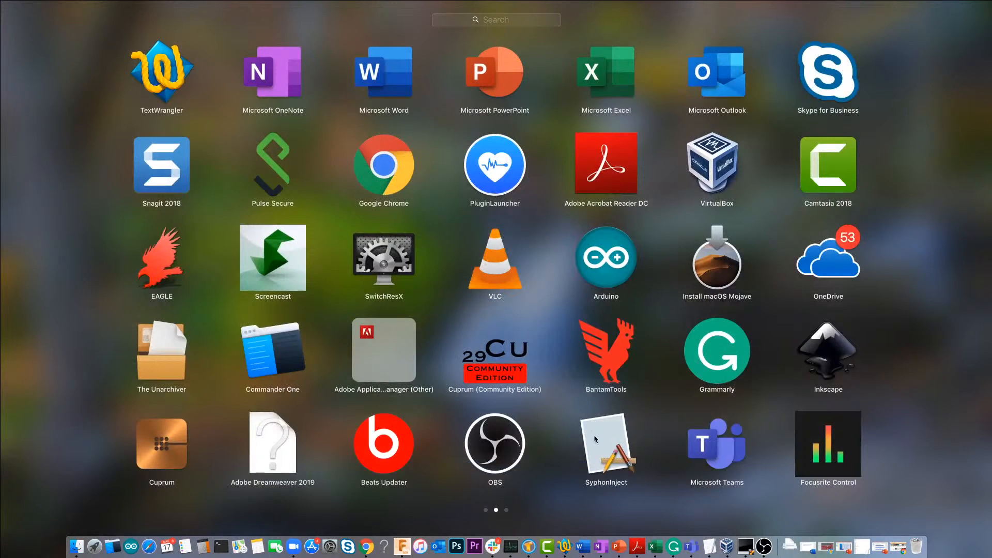
left_click(507, 511)
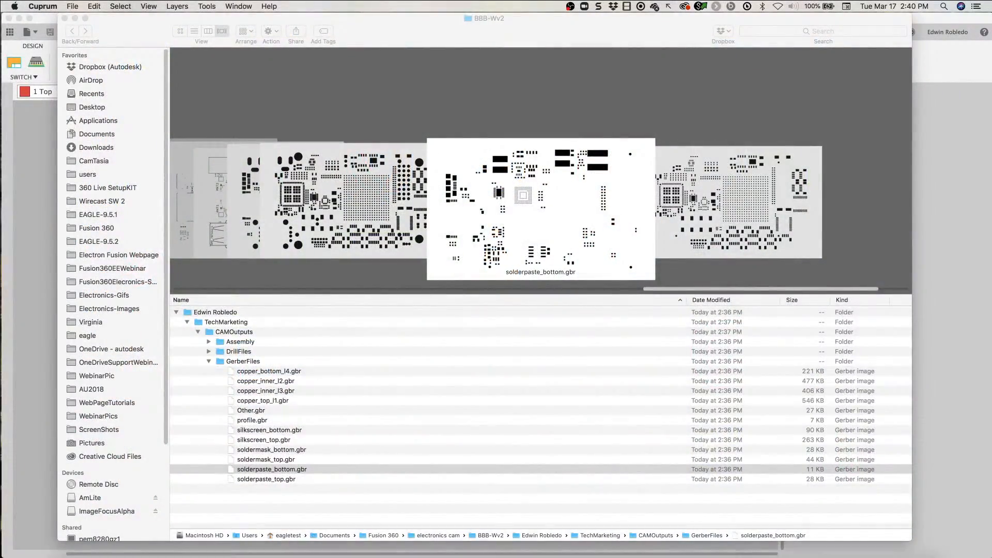
mouse_move(483, 548)
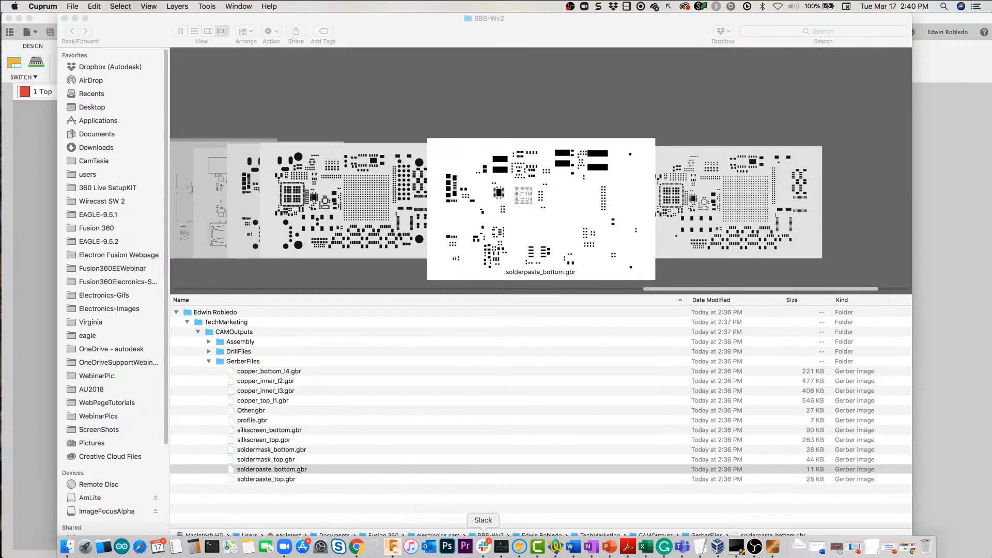
right_click(774, 548)
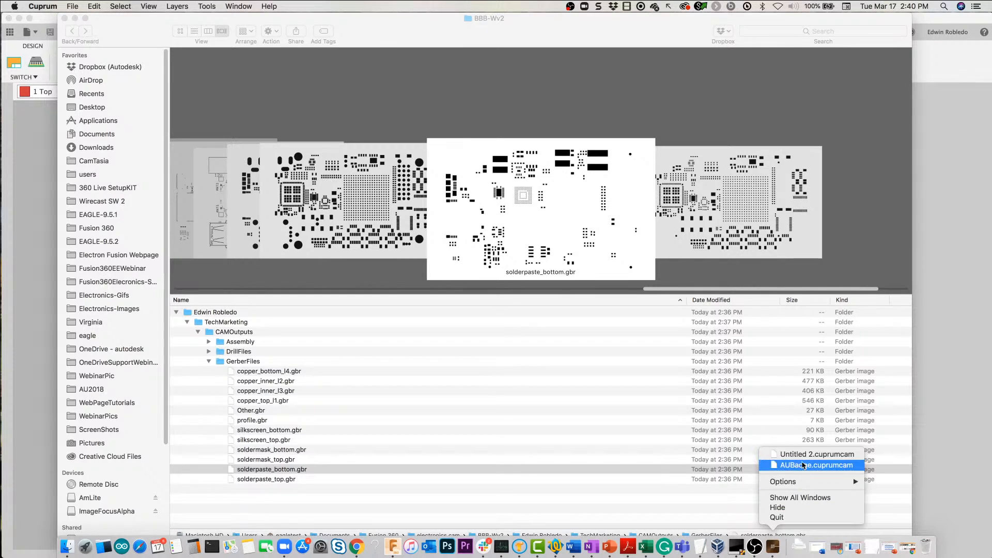
left_click(801, 457)
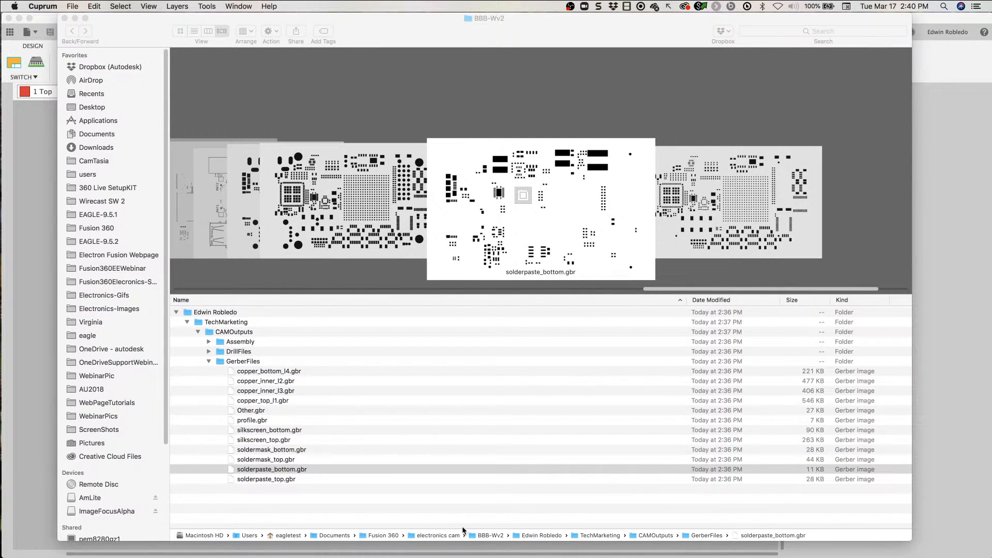
mouse_move(465, 557)
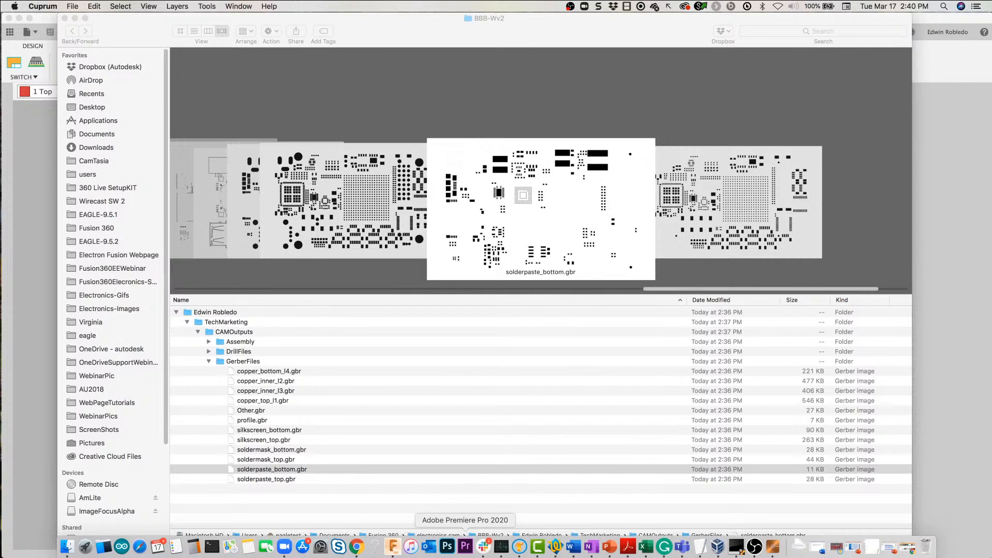
right_click(774, 546)
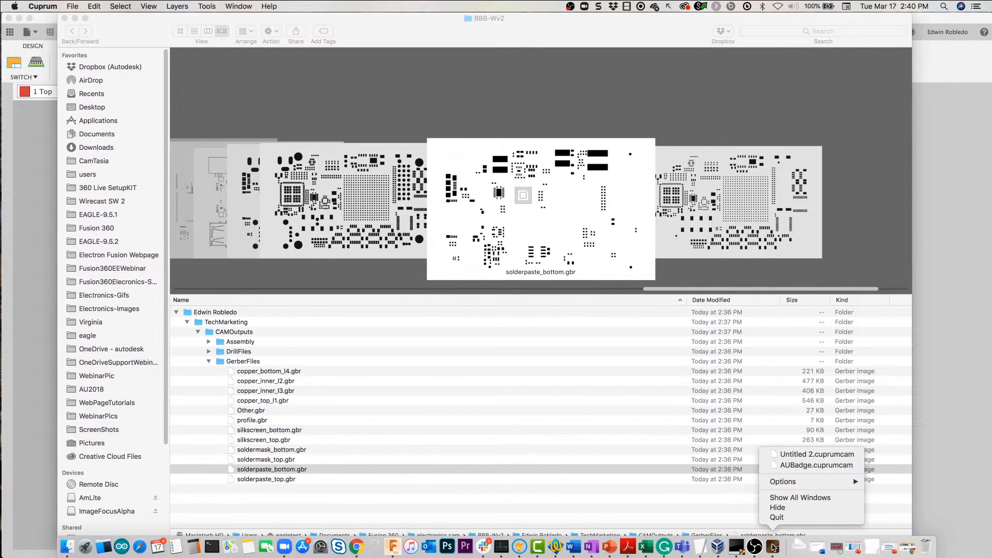
left_click(774, 517)
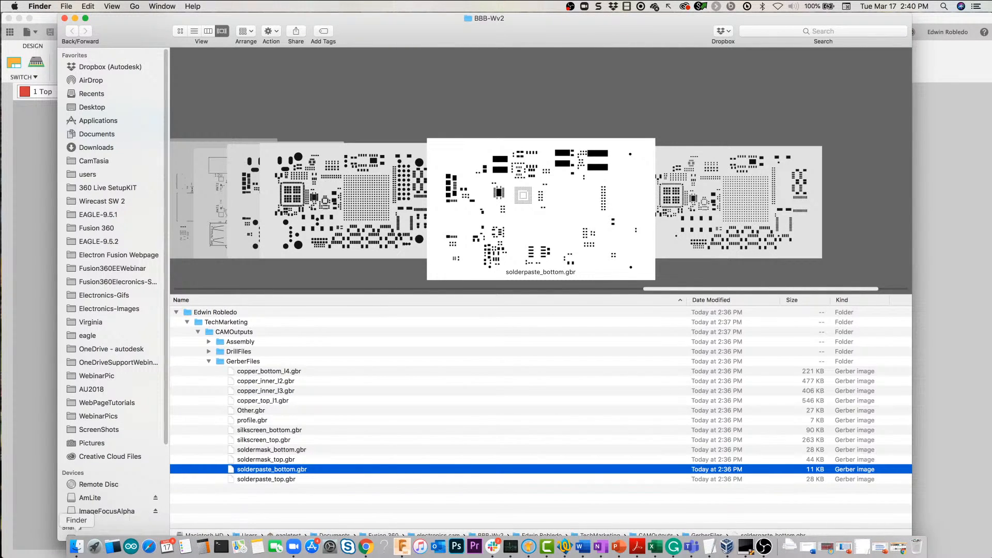
Step: Launch the Cuprum Gerber viewer and bring up its AUBadge.cuprumcam document
left_click(96, 548)
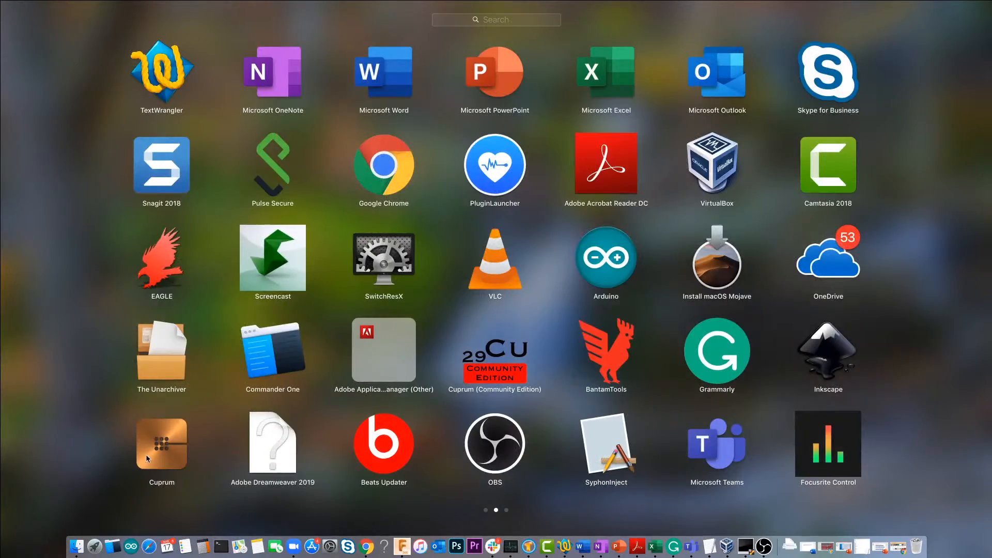
left_click(146, 454)
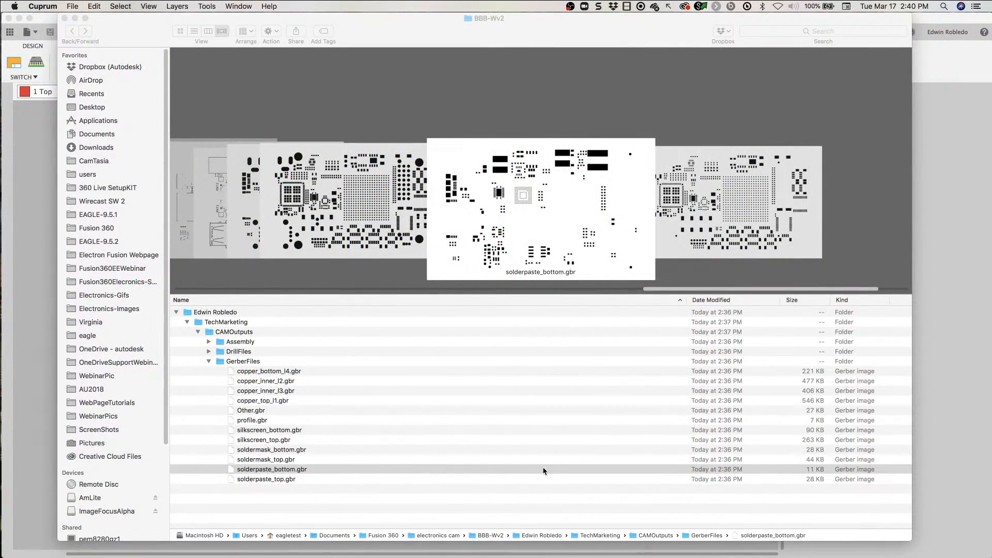
mouse_move(738, 550)
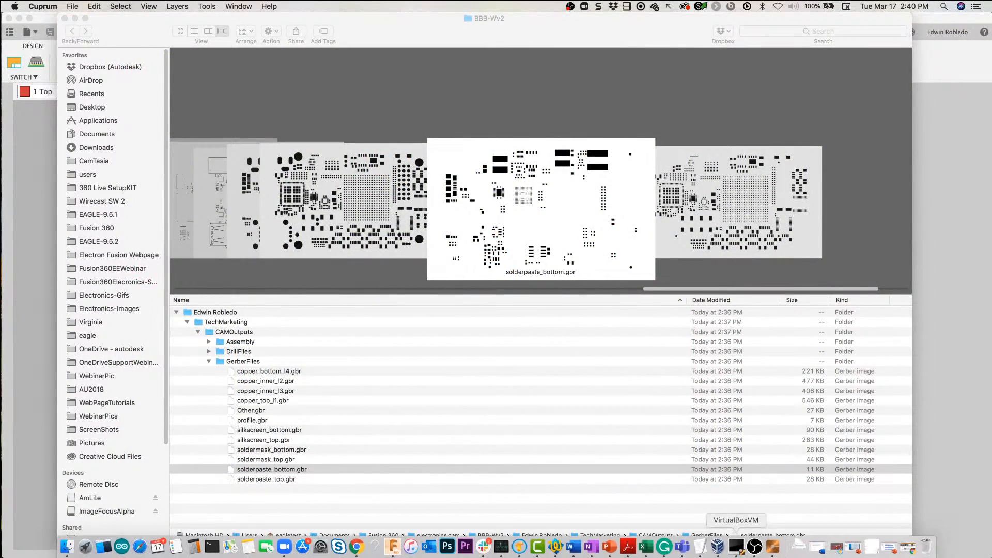
right_click(778, 549)
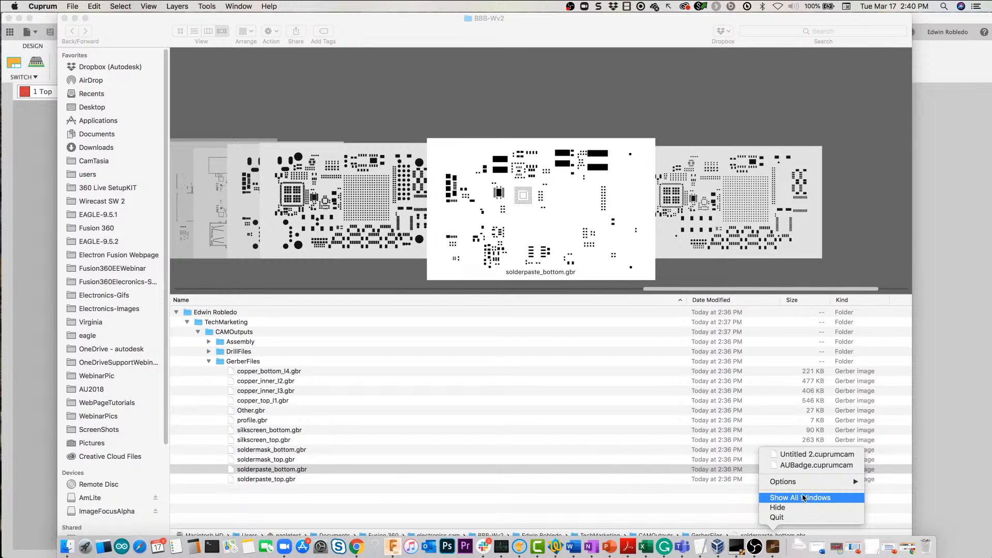
left_click(808, 465)
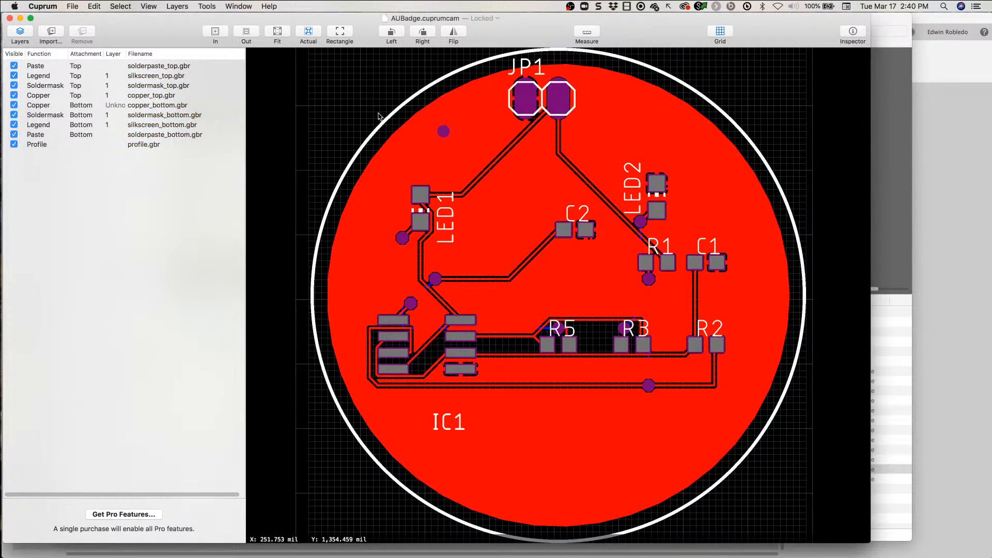
Step: Create a new empty Cuprum document and widen its window to the full screen width
left_click(72, 6)
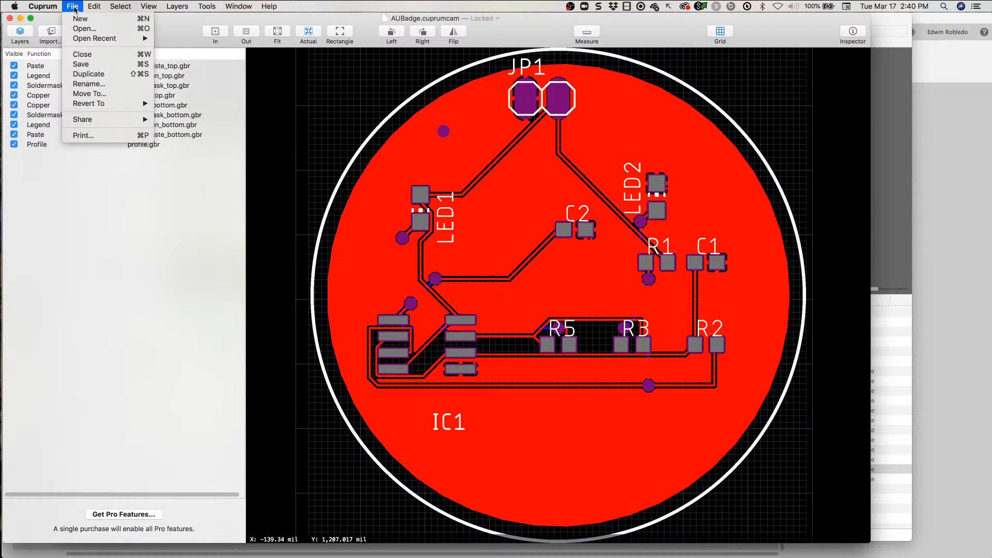
left_click(80, 18)
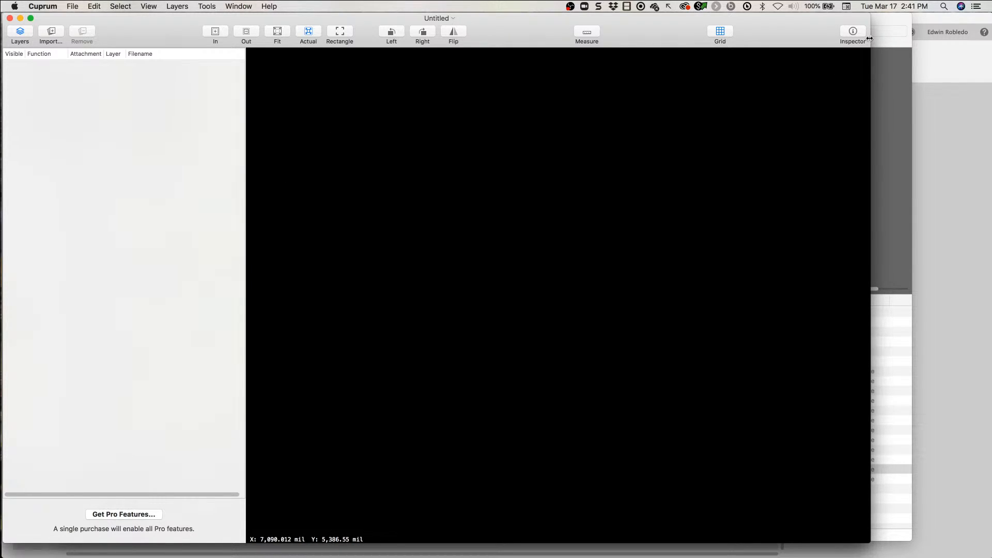
left_click_drag(870, 38, 987, 38)
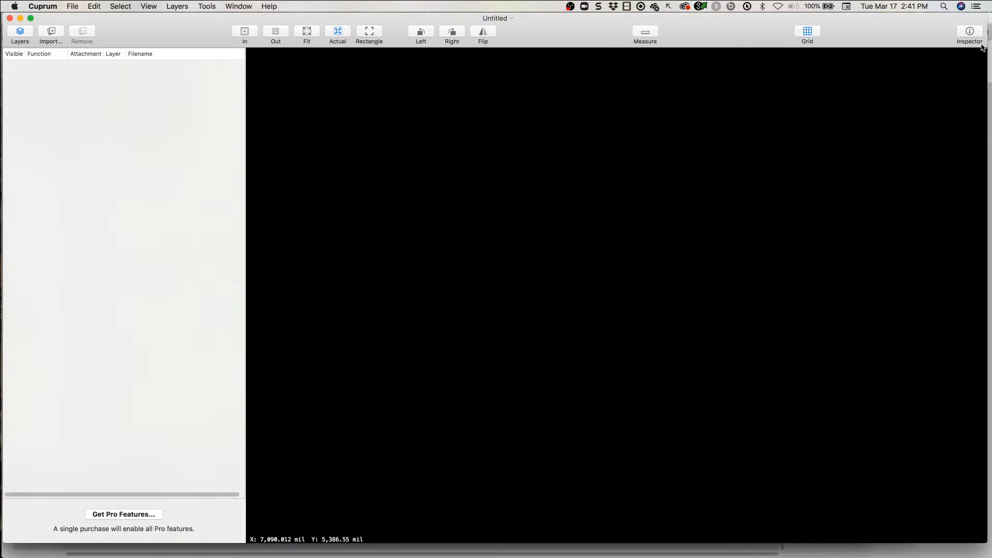
Step: Start a layer import and browse from the Fusion 360 folder through electronics cam, BBB-Wv2, TechMarketing and CAMOutputs to GerberFiles
left_click(52, 34)
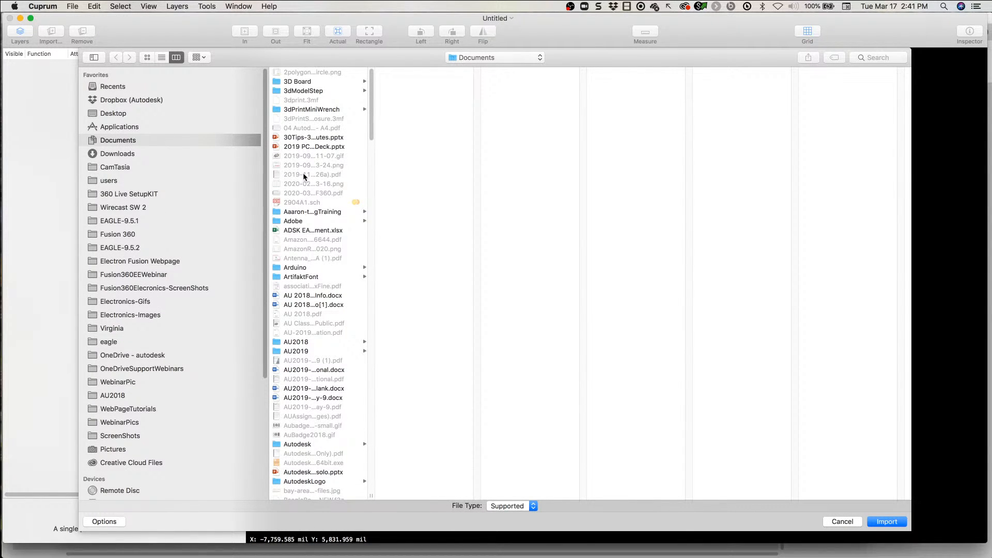
scroll(303, 174, "down", 1)
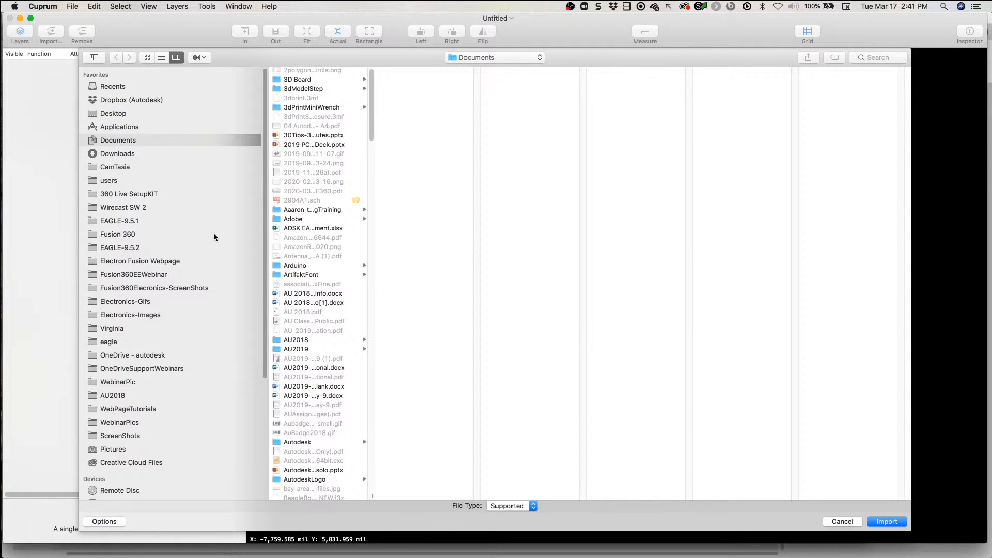
left_click(122, 235)
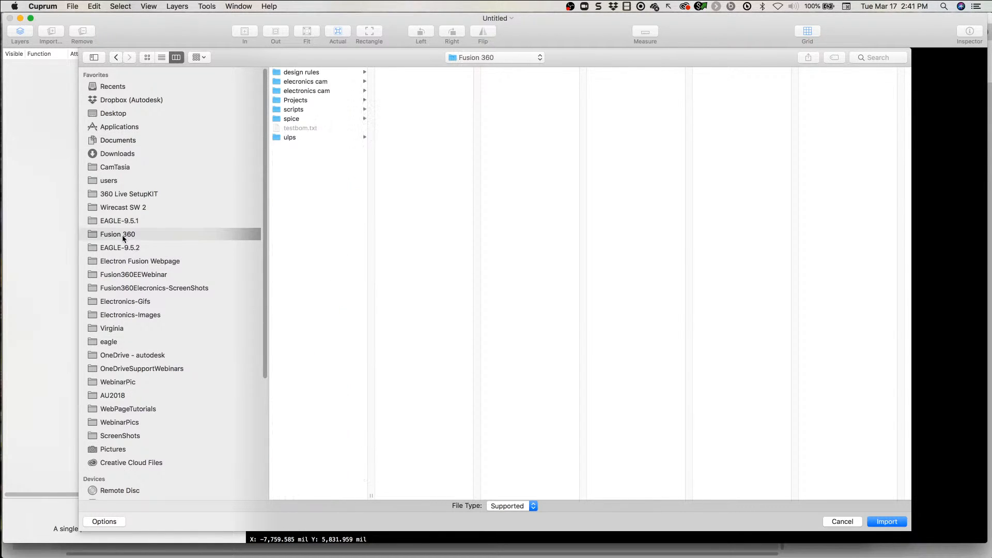
left_click(313, 91)
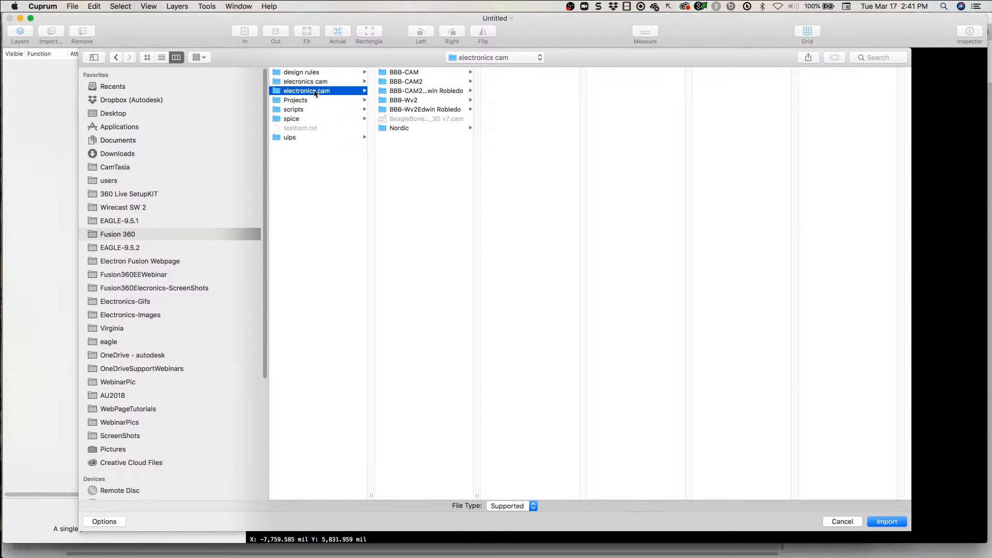
left_click(418, 101)
left_click(541, 72)
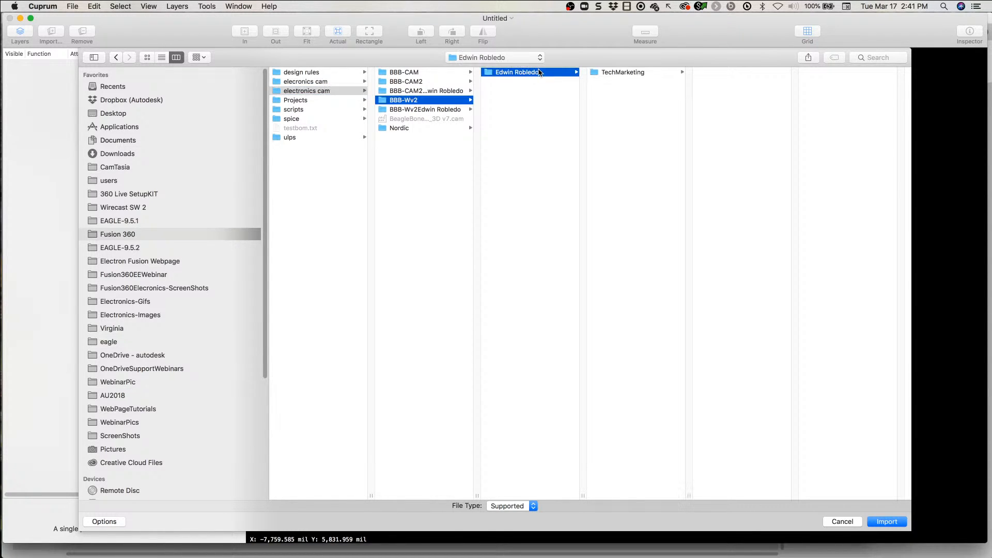
left_click(623, 73)
left_click(738, 73)
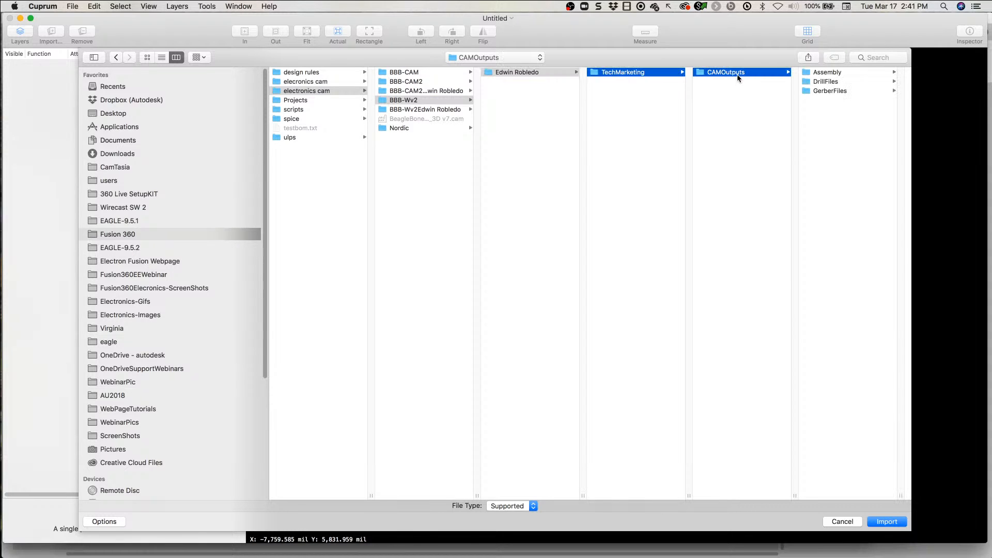
left_click(804, 91)
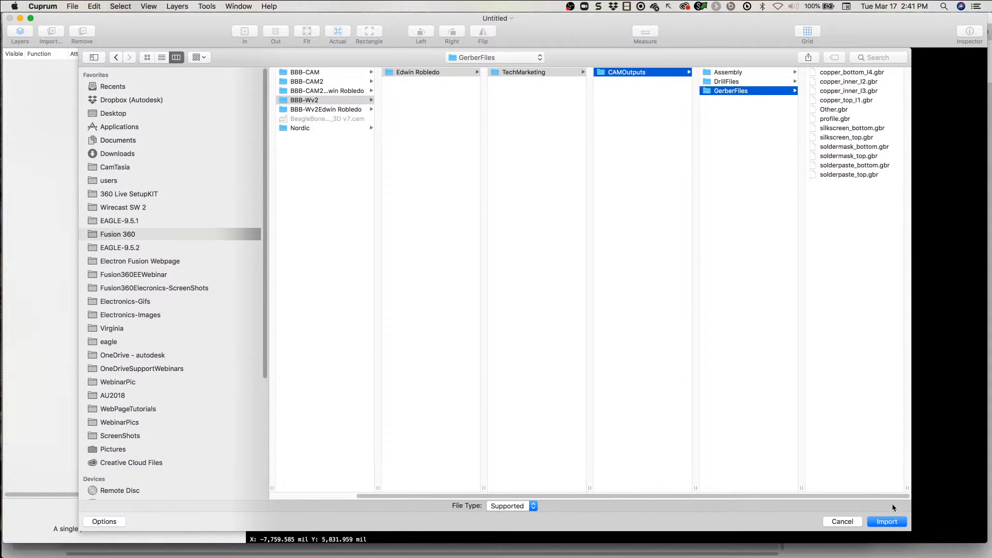
Step: Import all the Gerber files in the GerberFiles folder, from copper_bottom_l4.gbr to solderpaste_top.gbr
left_click(839, 73)
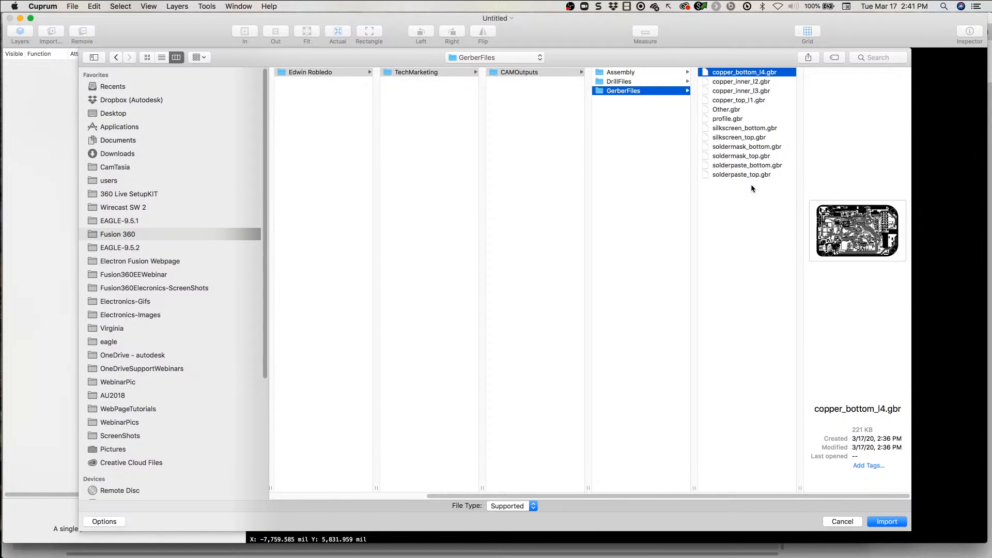
key("super+a")
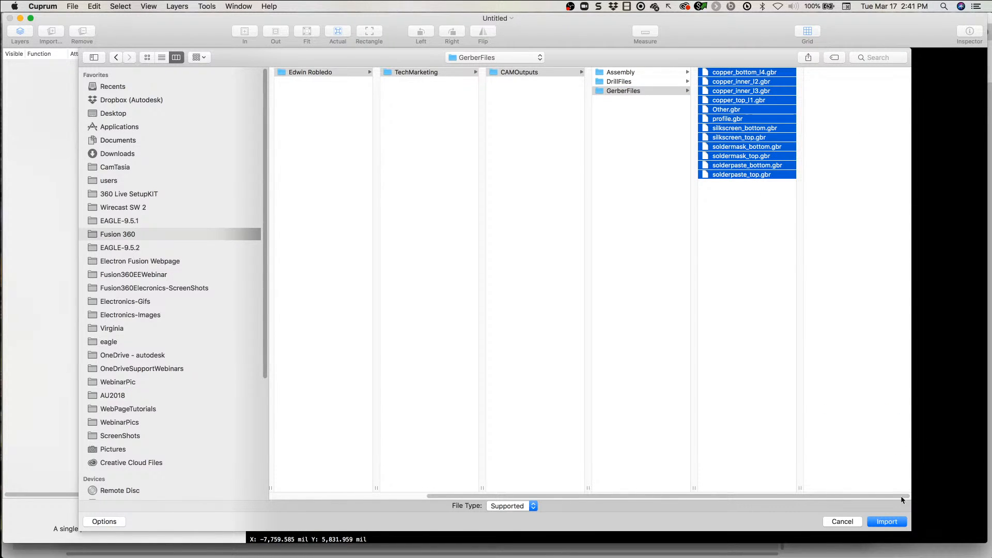
left_click(893, 521)
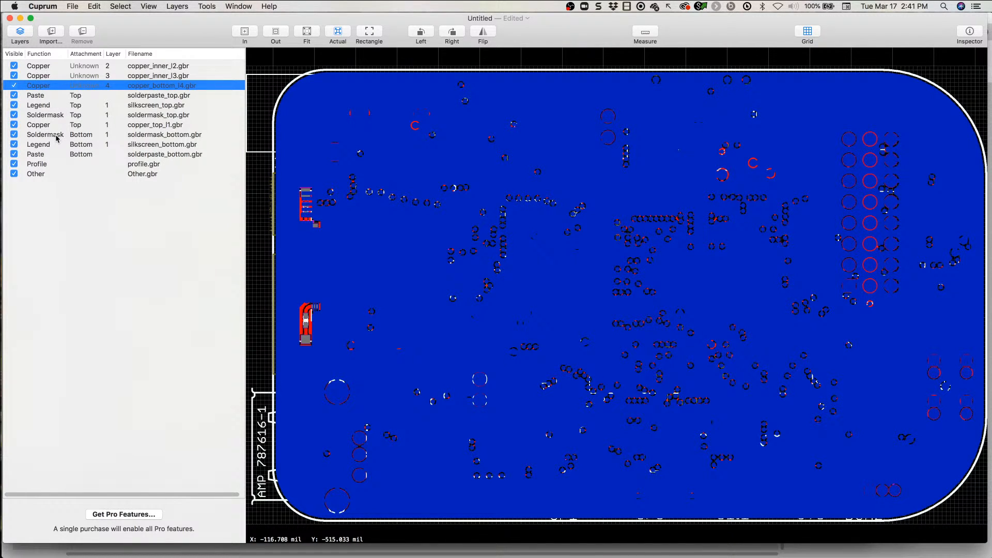
Step: Widen the layer list's Function column and highlight the top solderpaste, silkscreen, soldermask and copper layers one by one
mouse_move(68, 53)
left_mouse_down()
mouse_move(90, 53)
mouse_move(80, 54)
left_mouse_up()
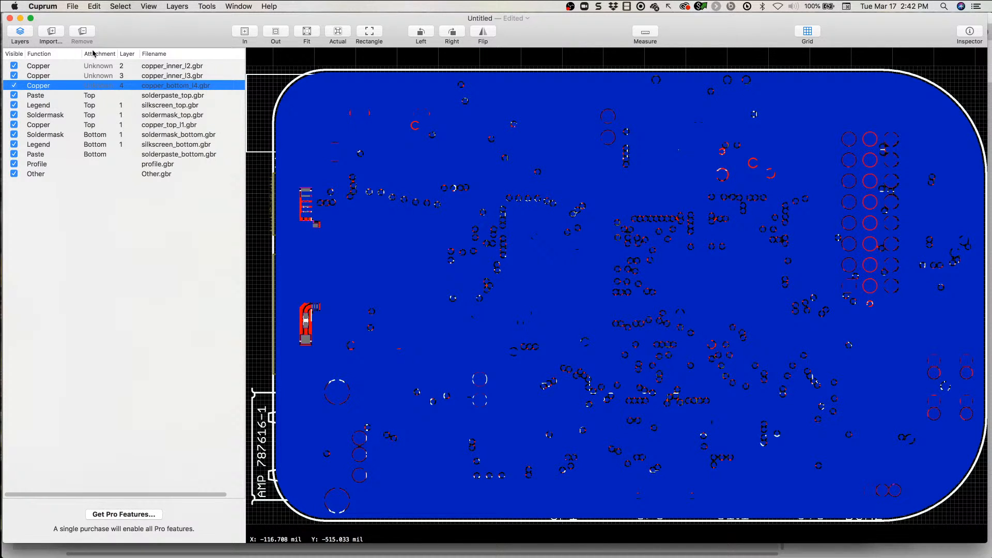
left_click(54, 97)
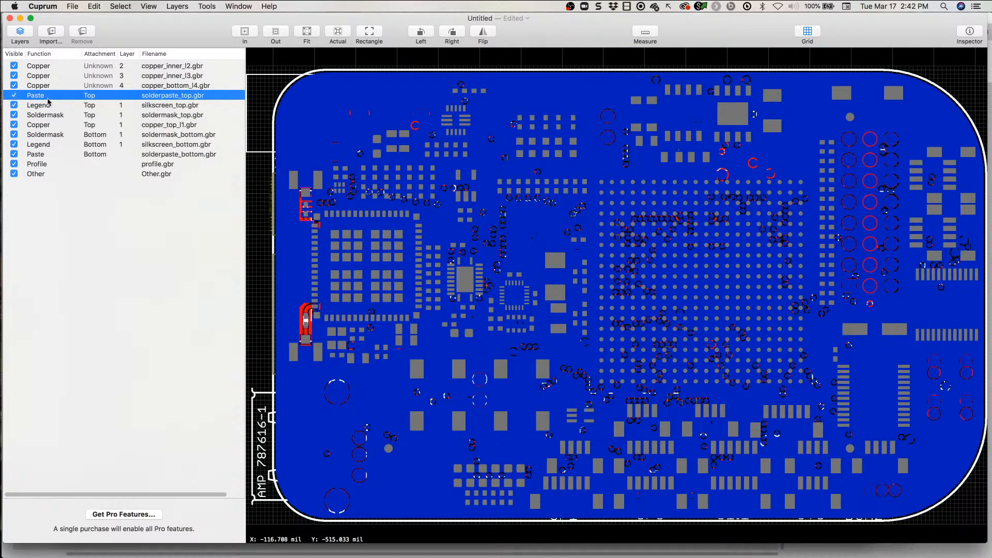
left_click(48, 106)
left_click(45, 117)
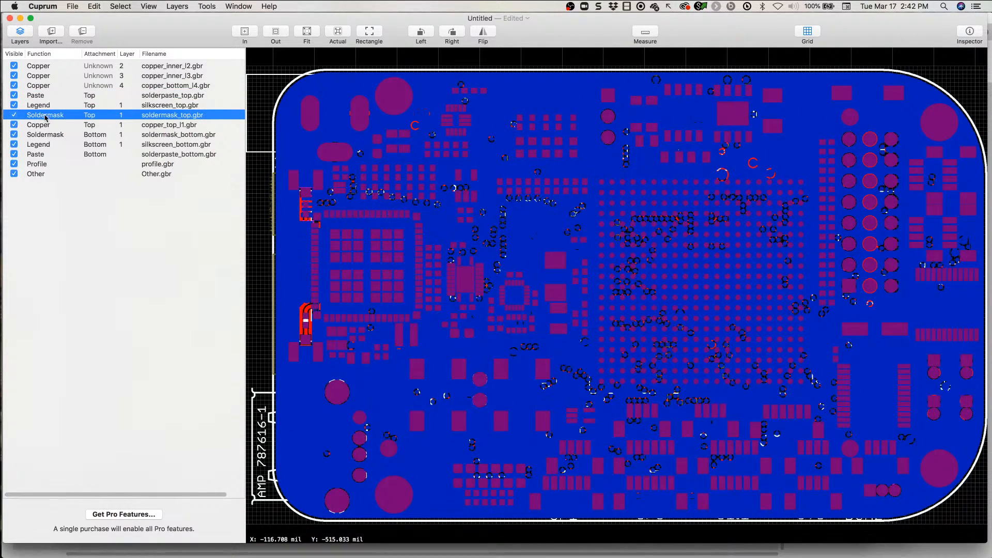
left_click(47, 126)
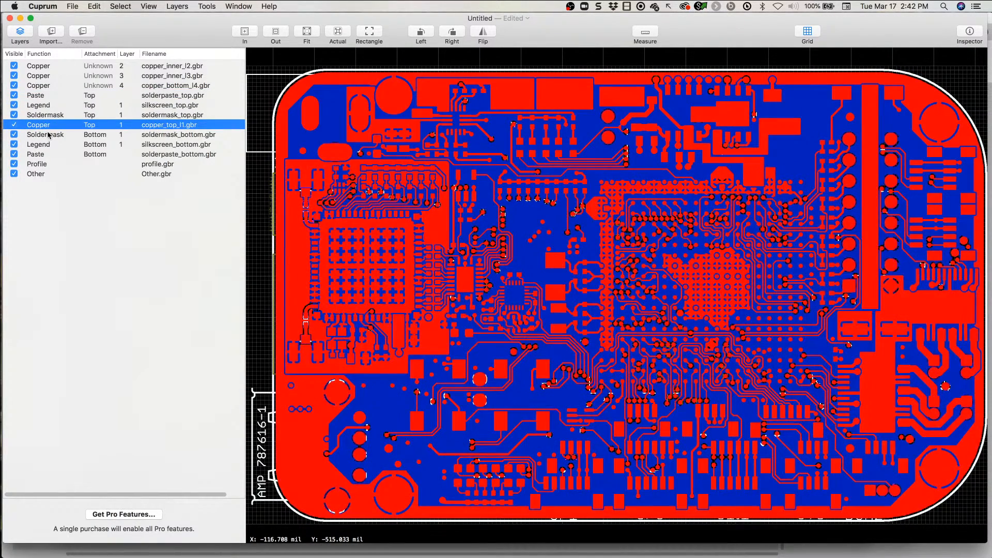
Step: Highlight the bottom soldermask, bottom silkscreen, profile, Other, first inner copper and top solderpaste layers one by one
left_click(51, 135)
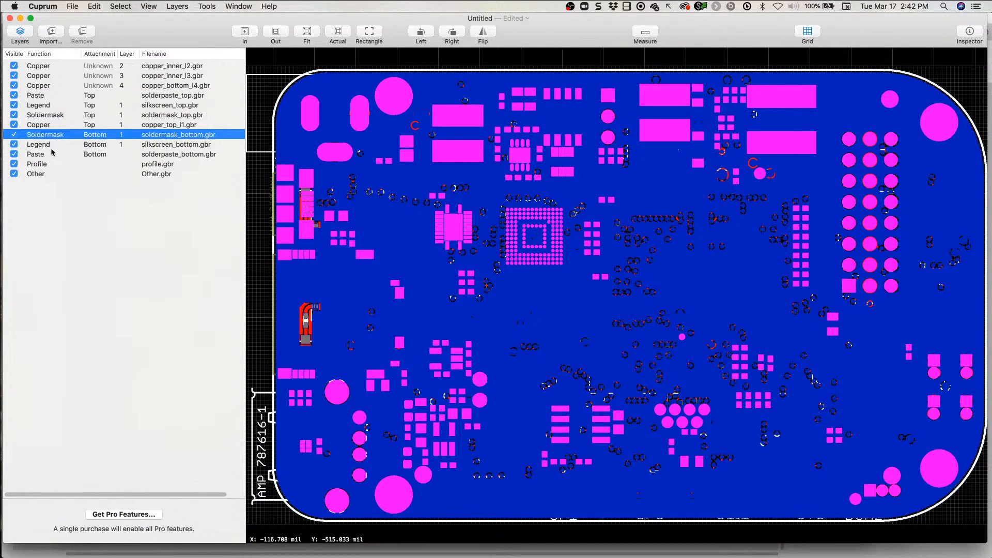
left_click(52, 147)
left_click(55, 164)
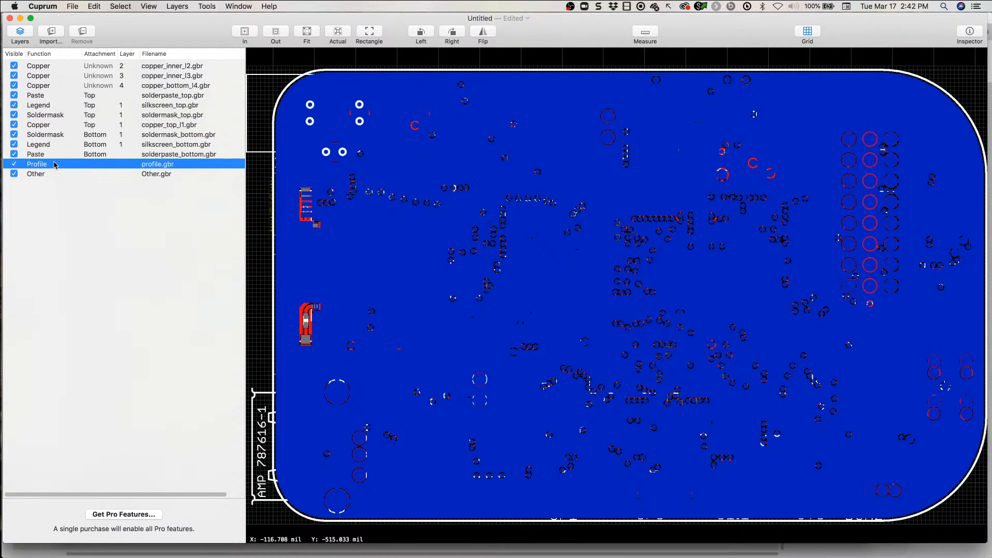
left_click(52, 176)
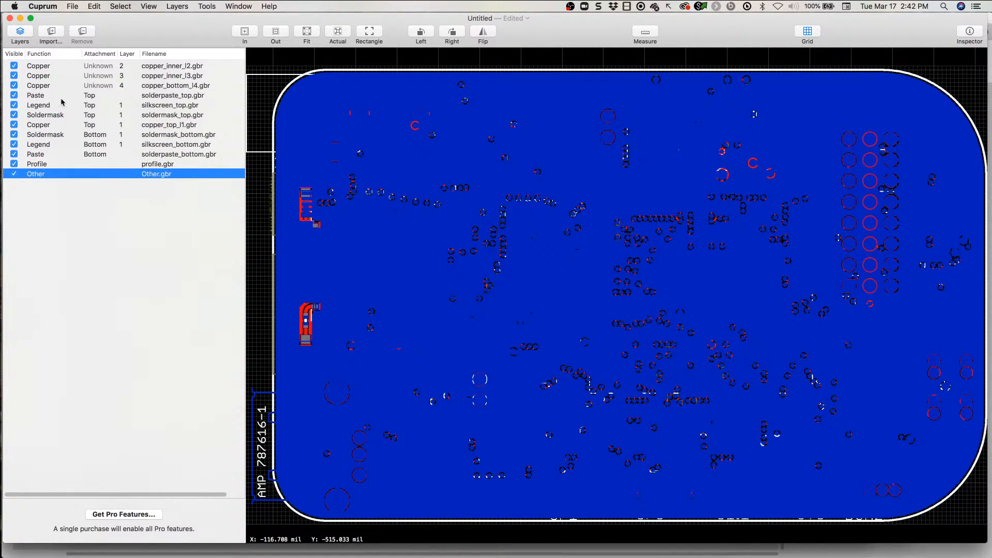
left_click(54, 70)
left_click(60, 97)
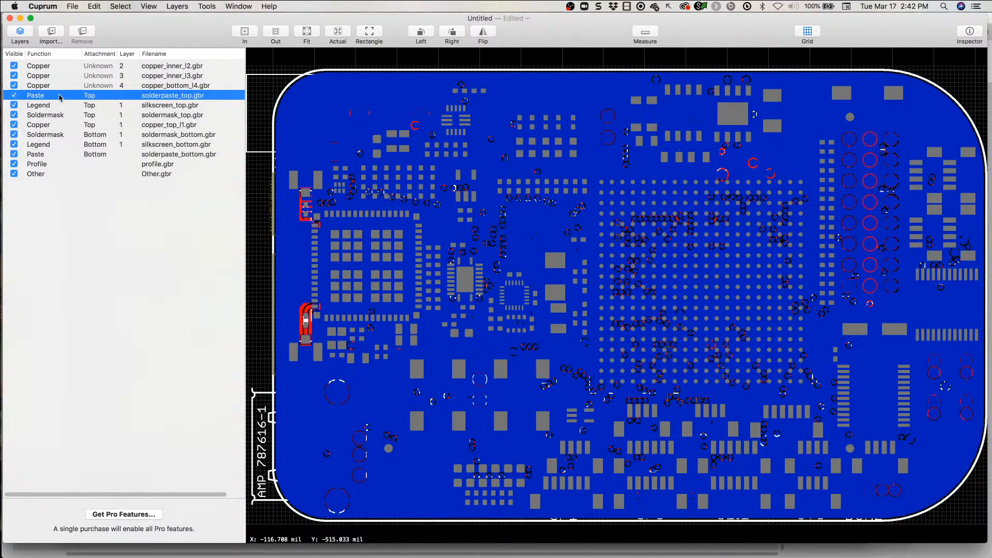
Step: Reorder the layer list, placing silkscreen_top.gbr first and silkscreen_bottom.gbr directly below copper_bottom_l4.gbr
left_click(51, 108)
left_click_drag(50, 107, 48, 64)
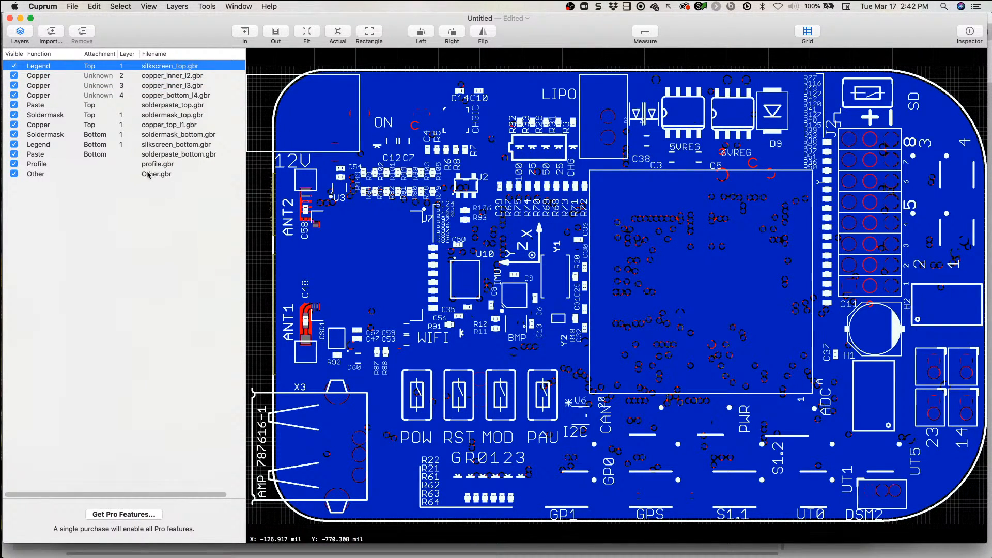
left_click(64, 147)
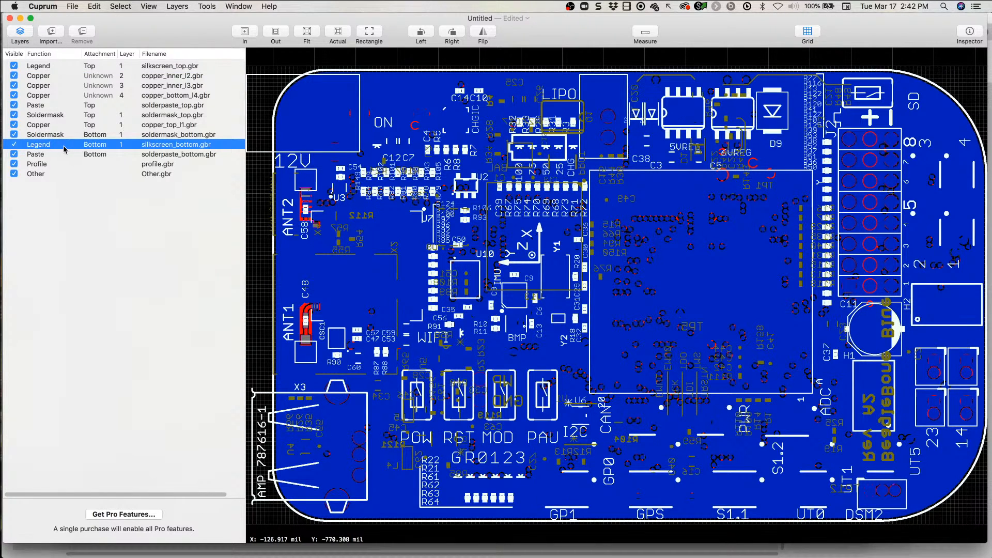
left_click_drag(64, 149, 68, 107)
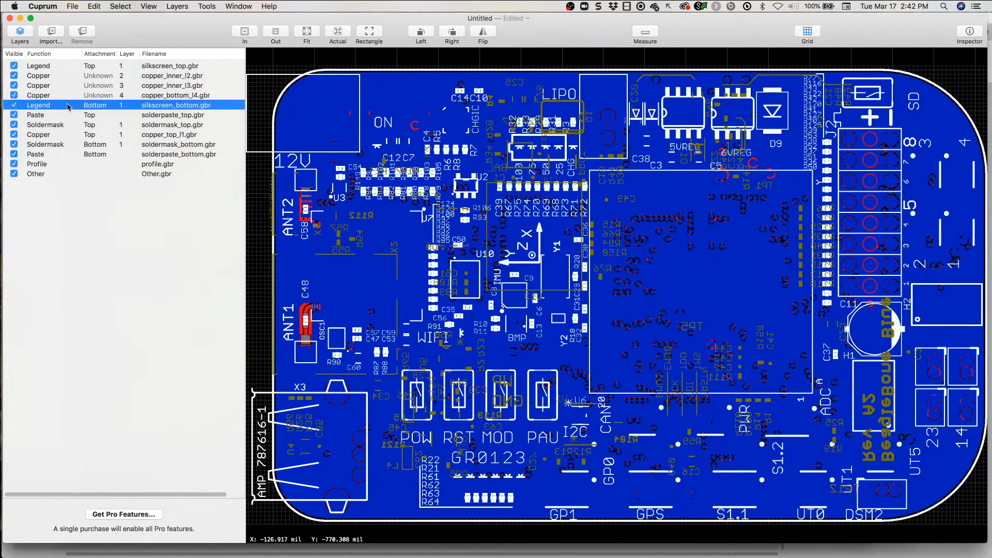
Step: Highlight the two inner copper layers, the bottom copper layer and the bottom silkscreen layer in turn
left_click(43, 76)
left_click(44, 85)
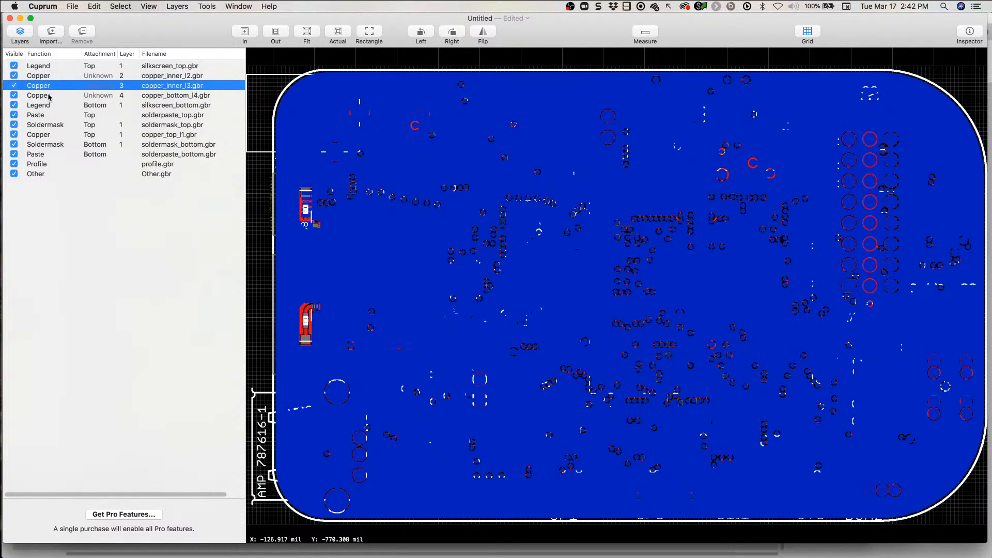
left_click(47, 95)
left_click(50, 104)
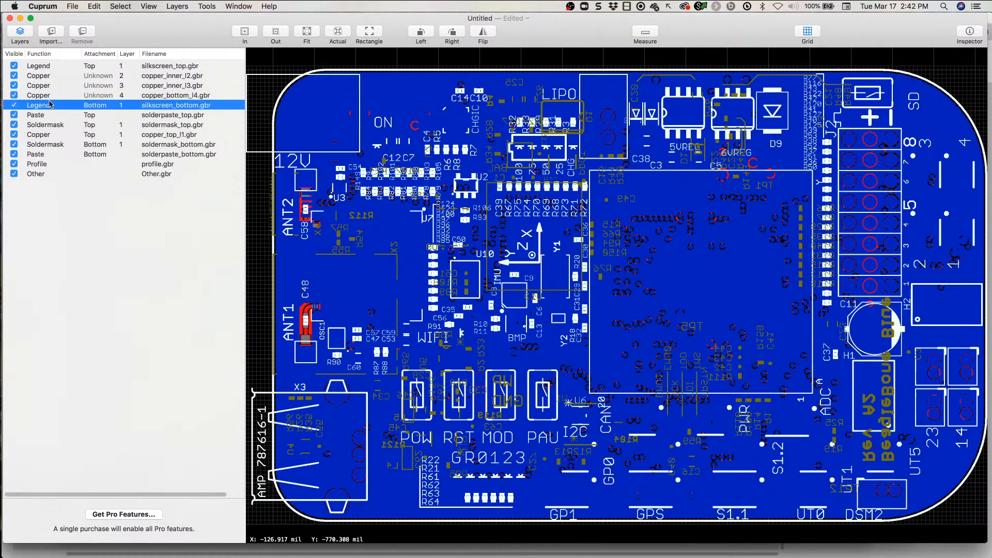